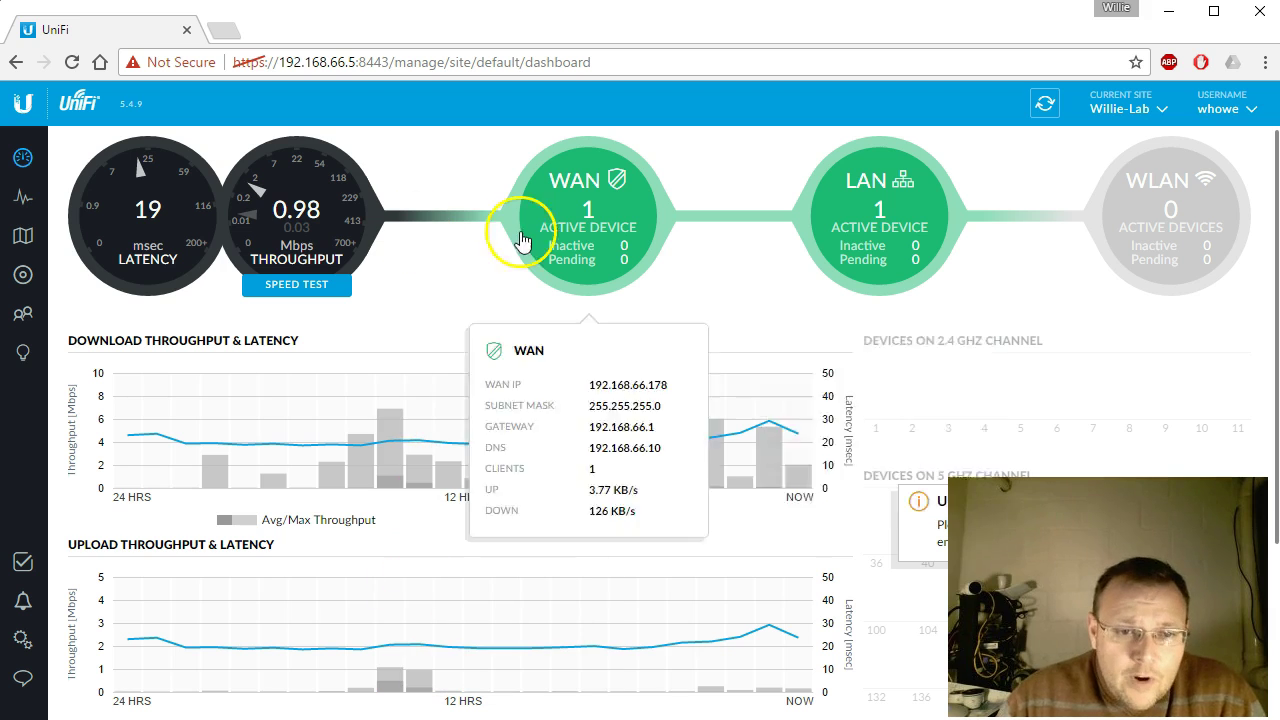
Step: In Settings > User Groups, review the lone unlimited Default group and start a new group
mouse_move(650, 265)
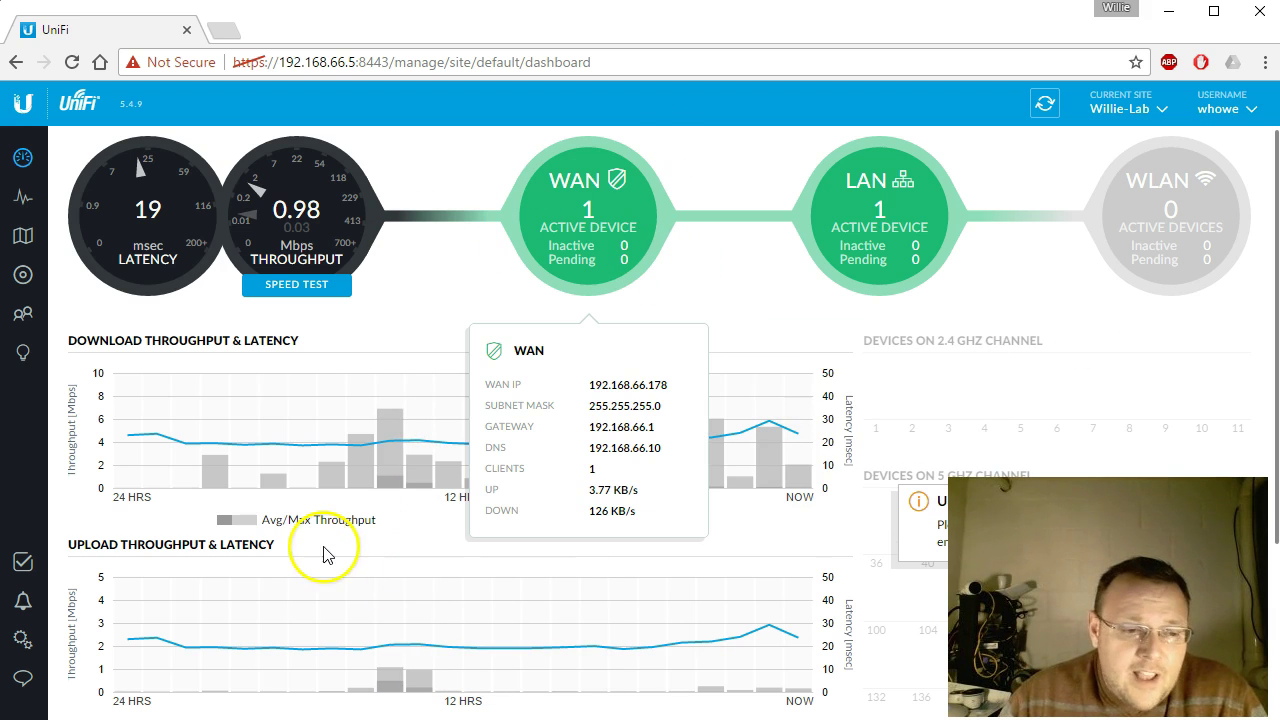
click(37, 642)
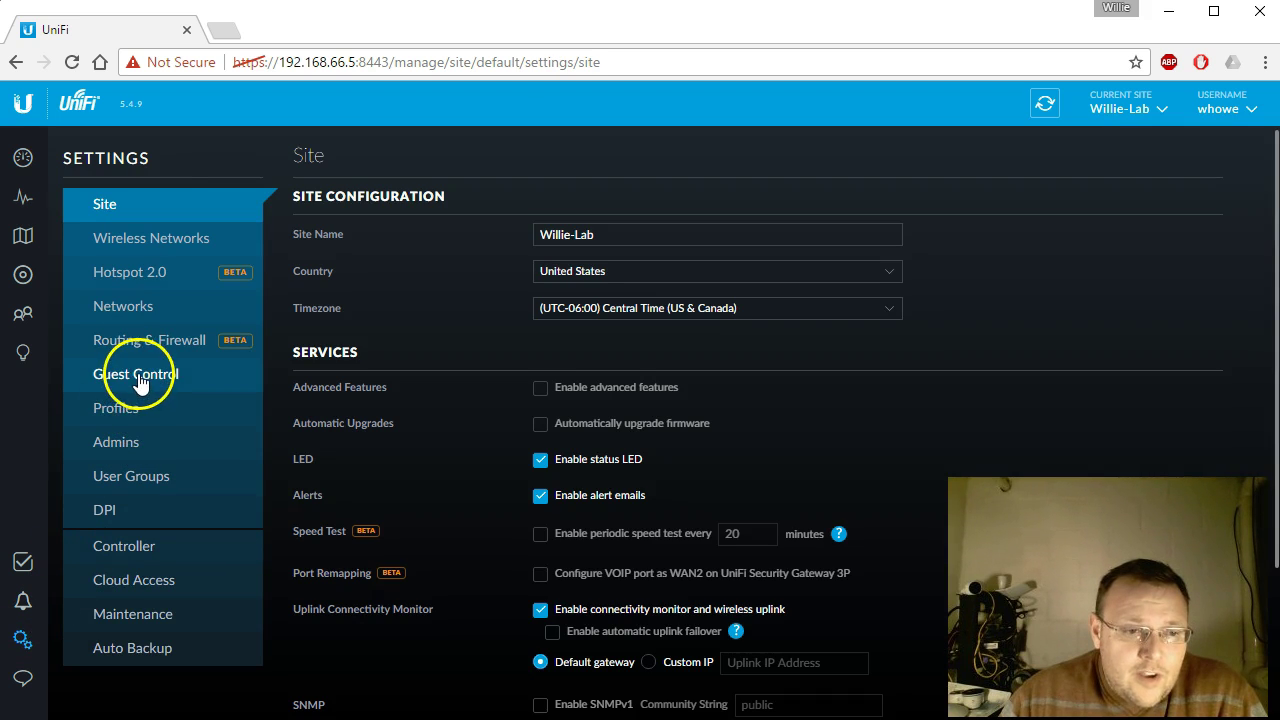
click(139, 482)
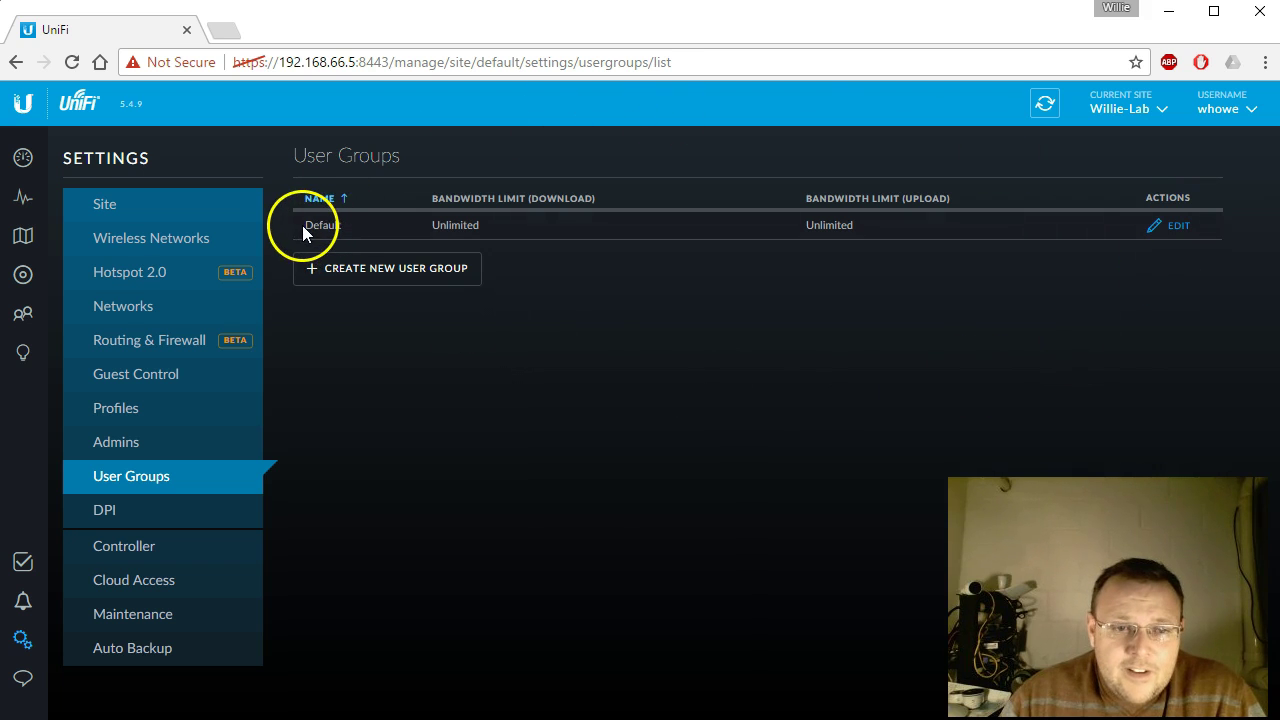
drag(303, 226, 340, 227)
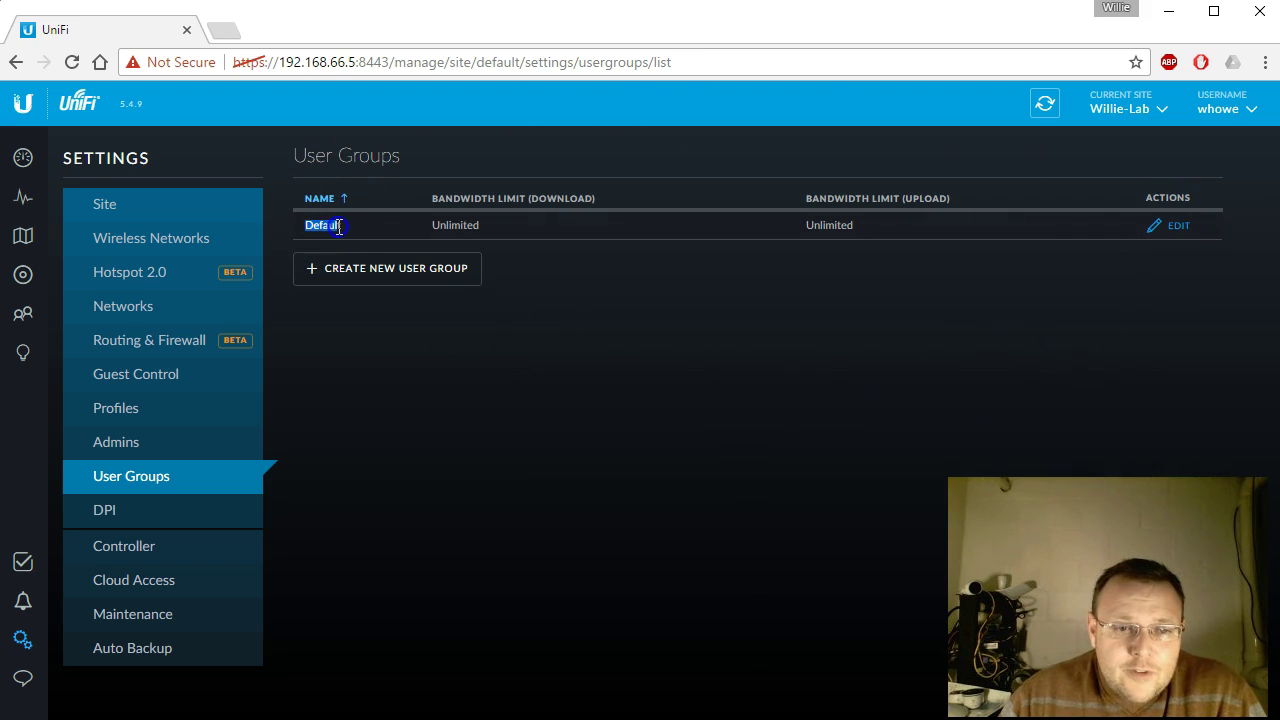
click(449, 202)
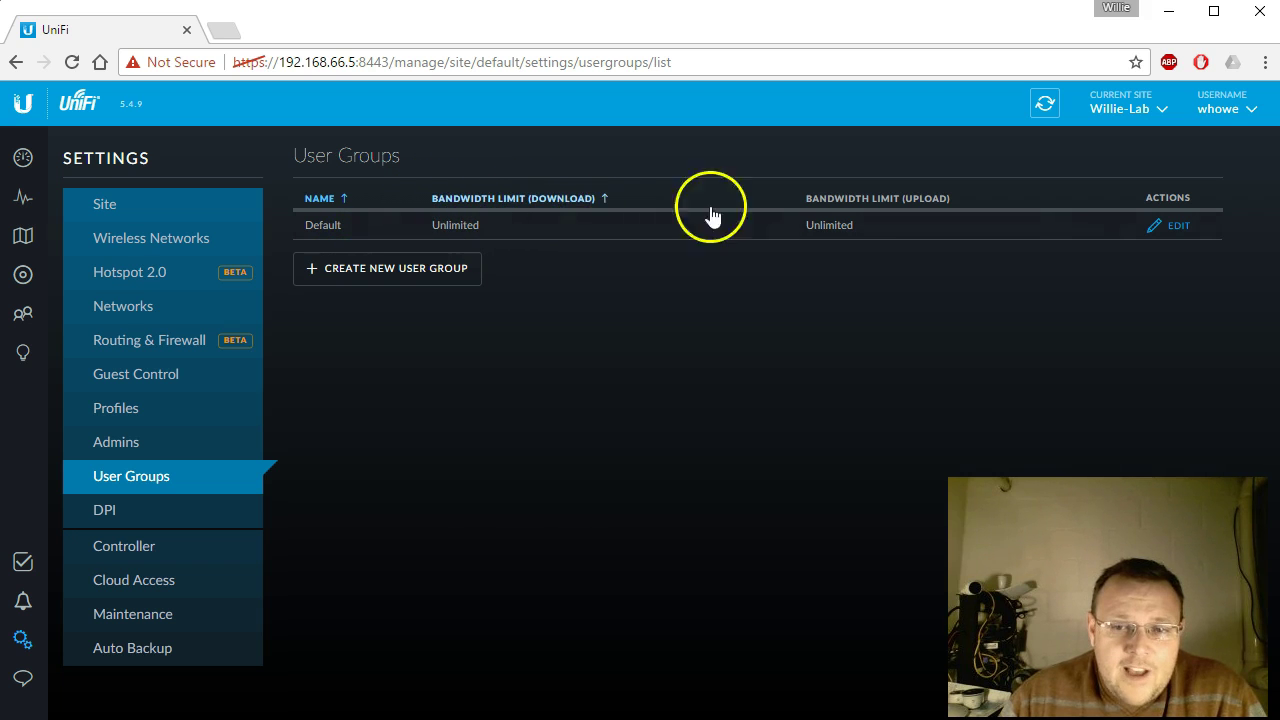
click(812, 202)
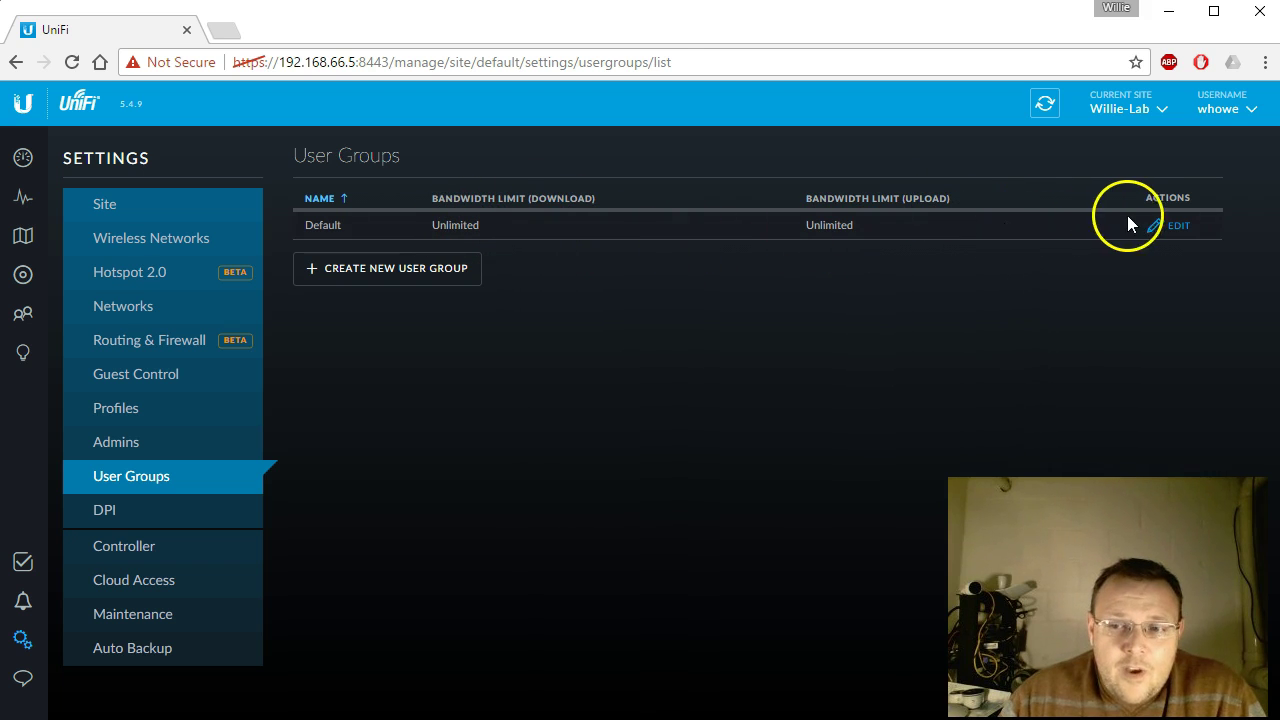
click(417, 268)
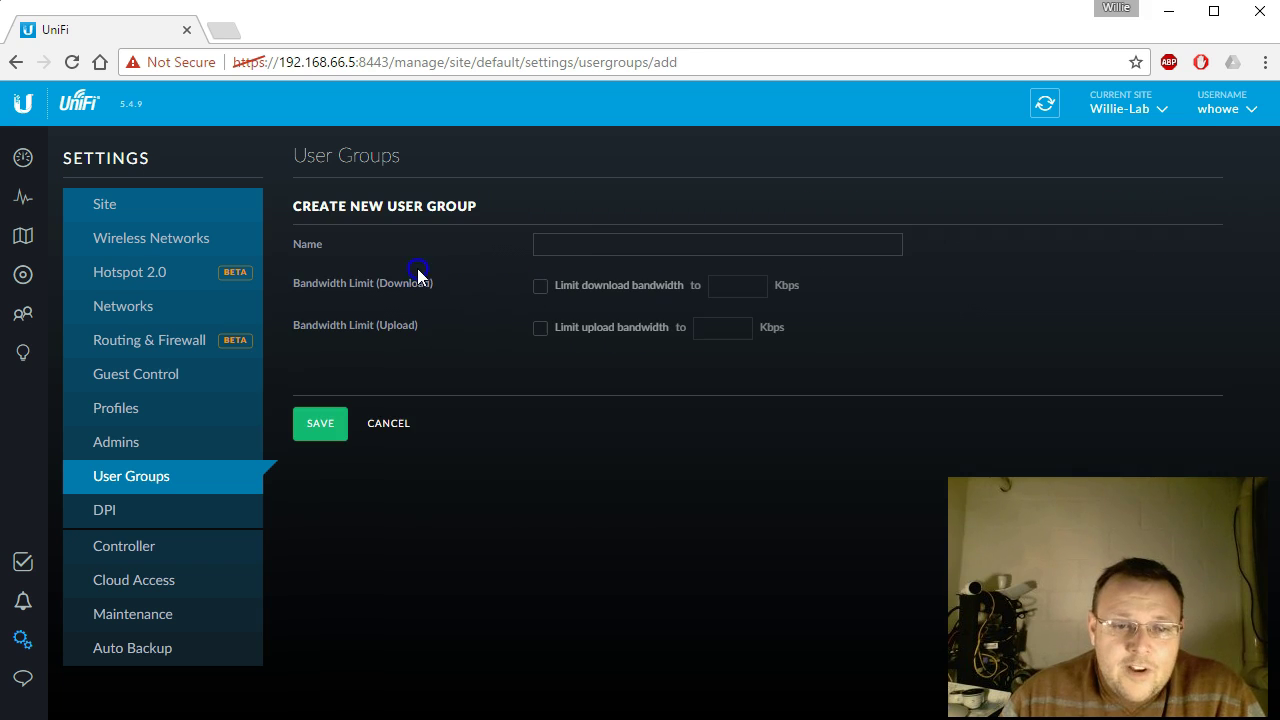
Step: Save user group '1024' with 1024 Kbps download and upload limits
click(633, 250)
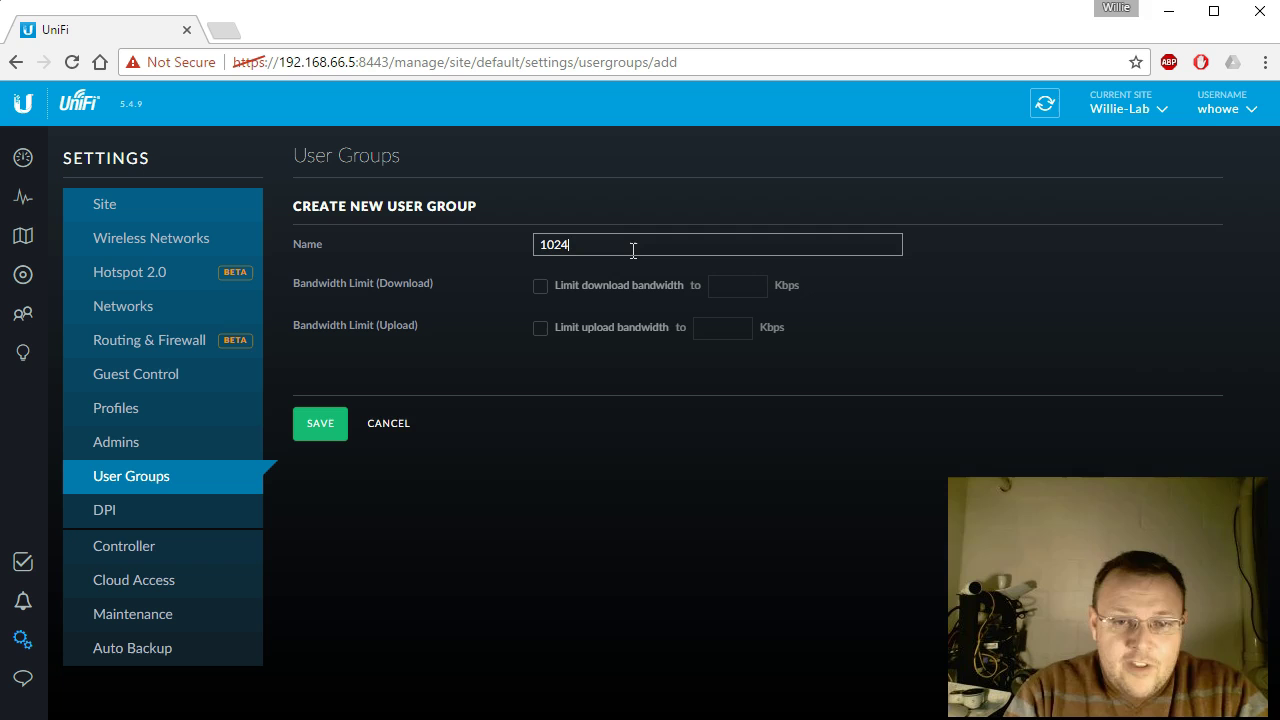
click(540, 286)
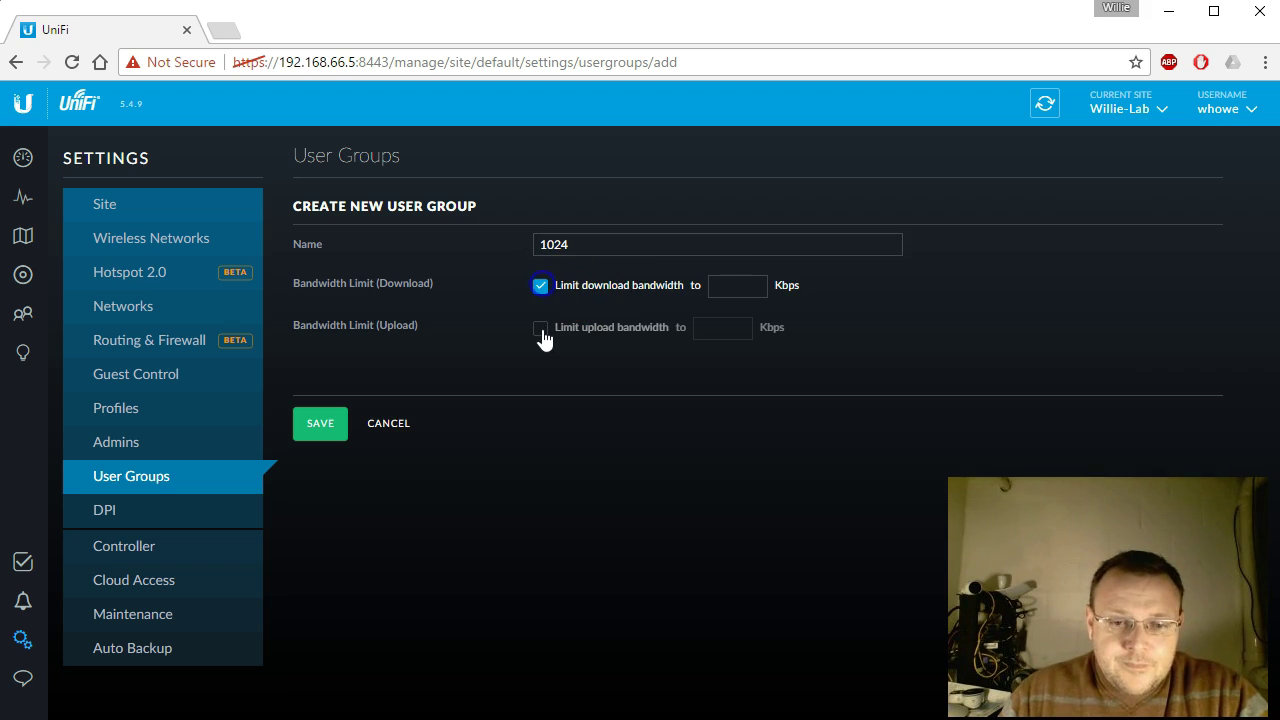
click(540, 328)
click(736, 287)
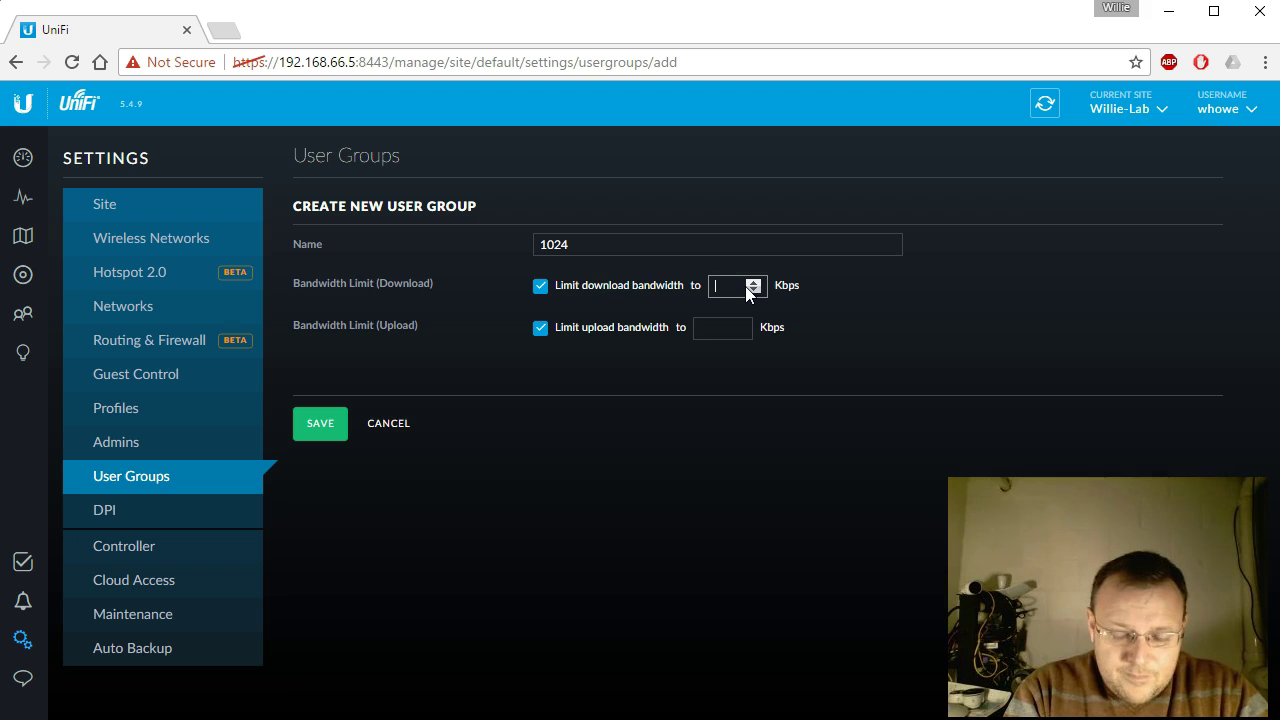
text(1024)
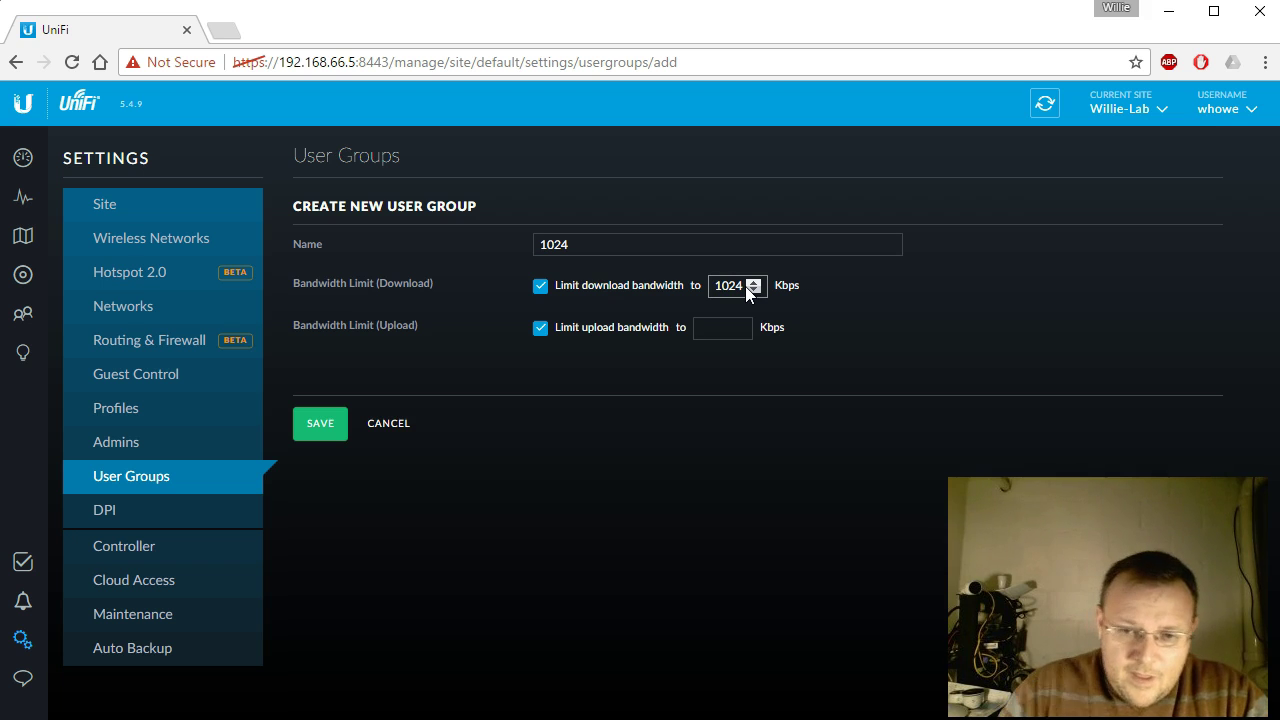
click(735, 336)
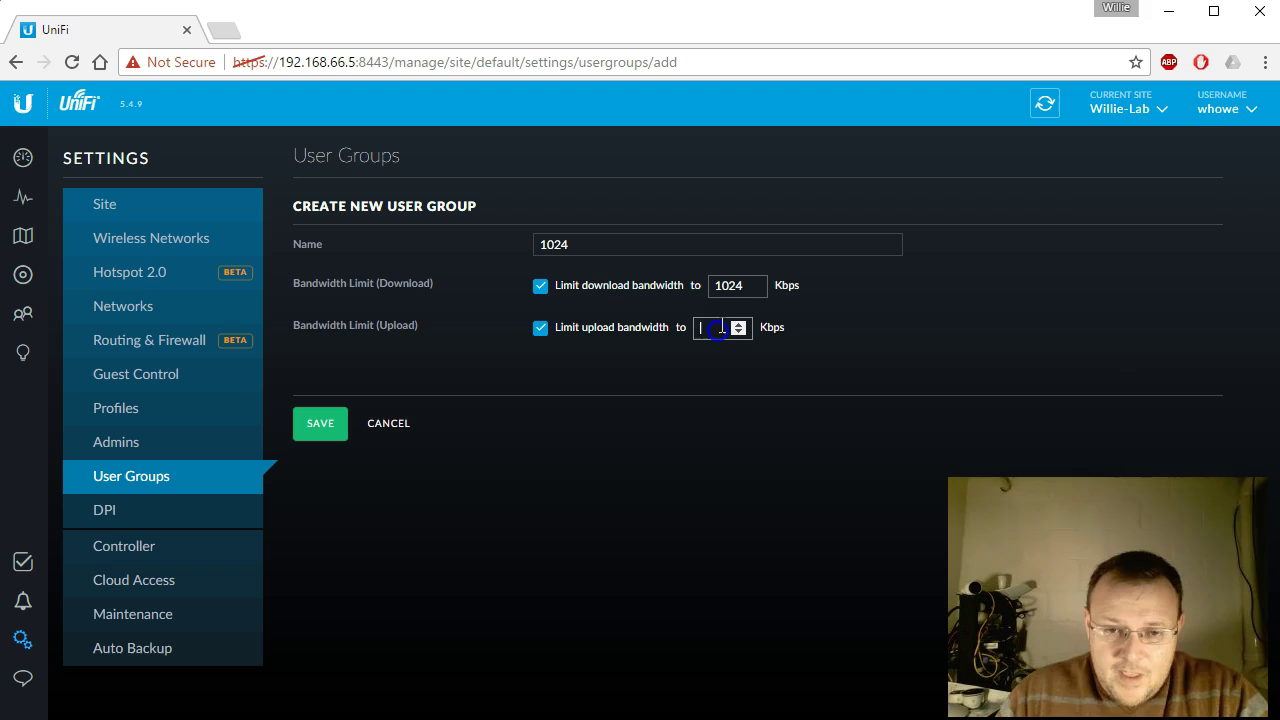
text(1024)
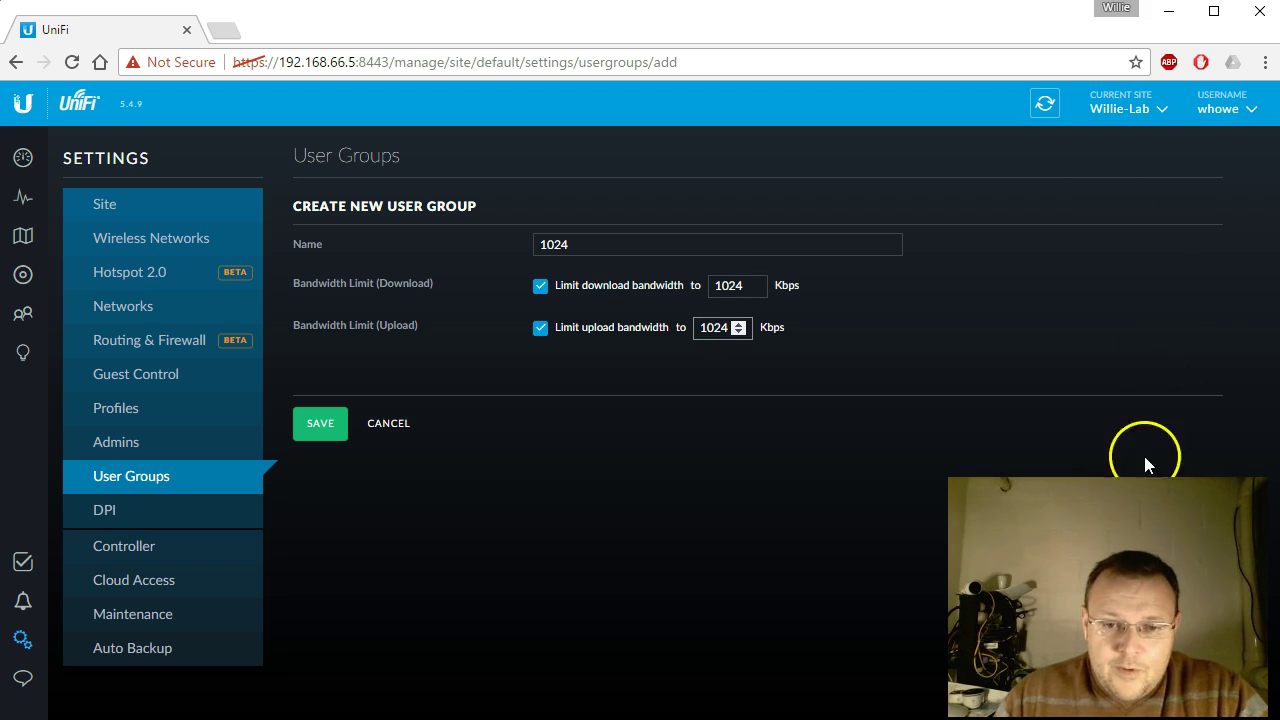
click(328, 420)
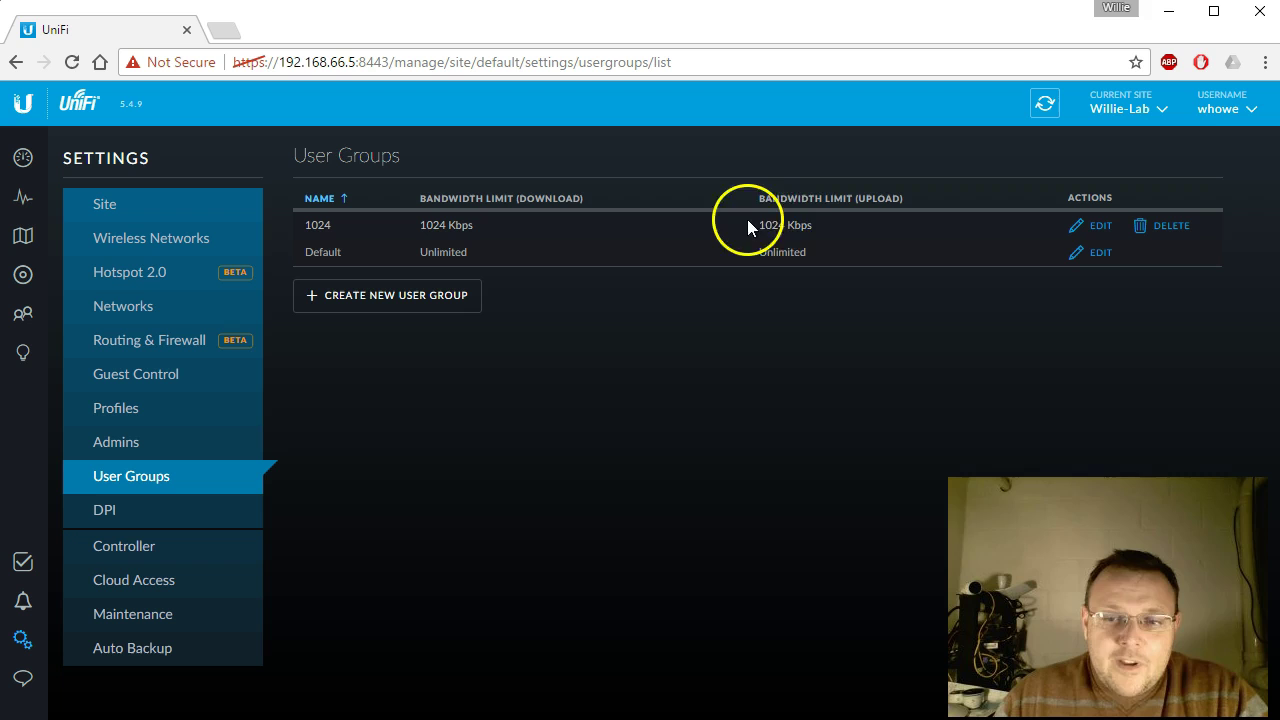
Step: Create user group '512' with 512 Kbps download and upload limits
click(406, 312)
click(576, 245)
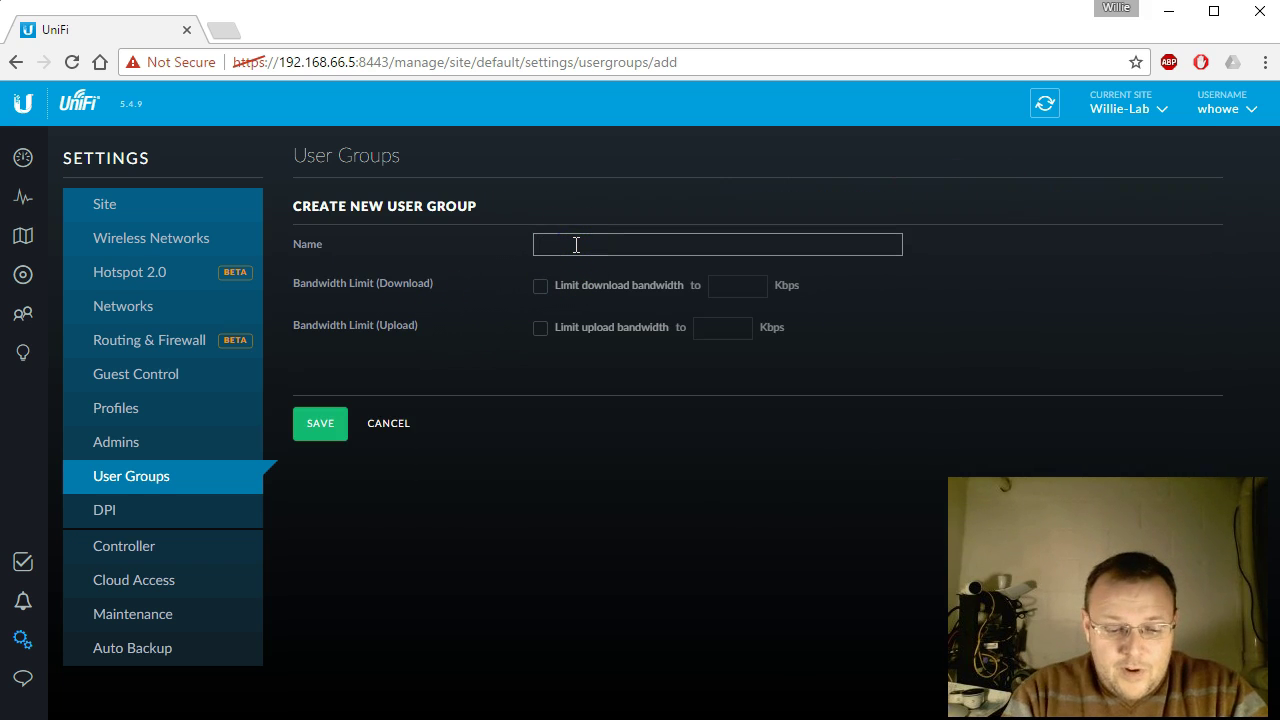
click(541, 288)
click(540, 334)
click(752, 290)
text(2)
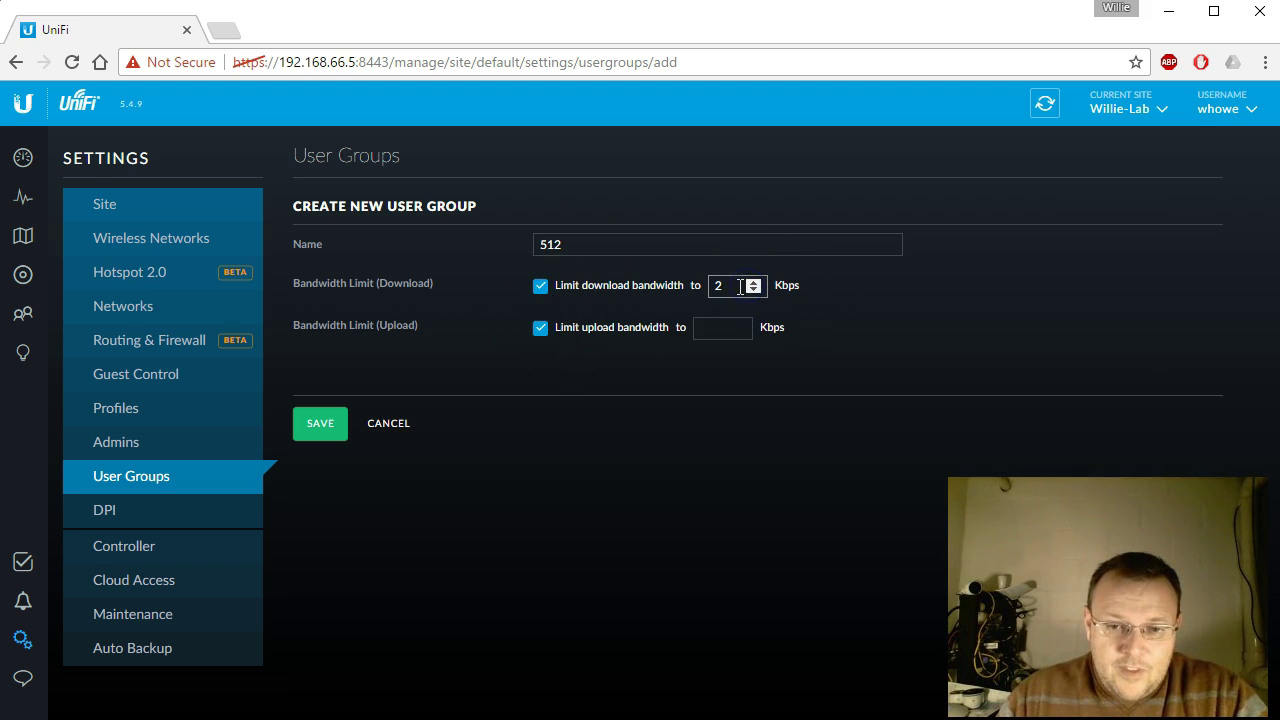
key(BackSpace)
text(512)
click(703, 326)
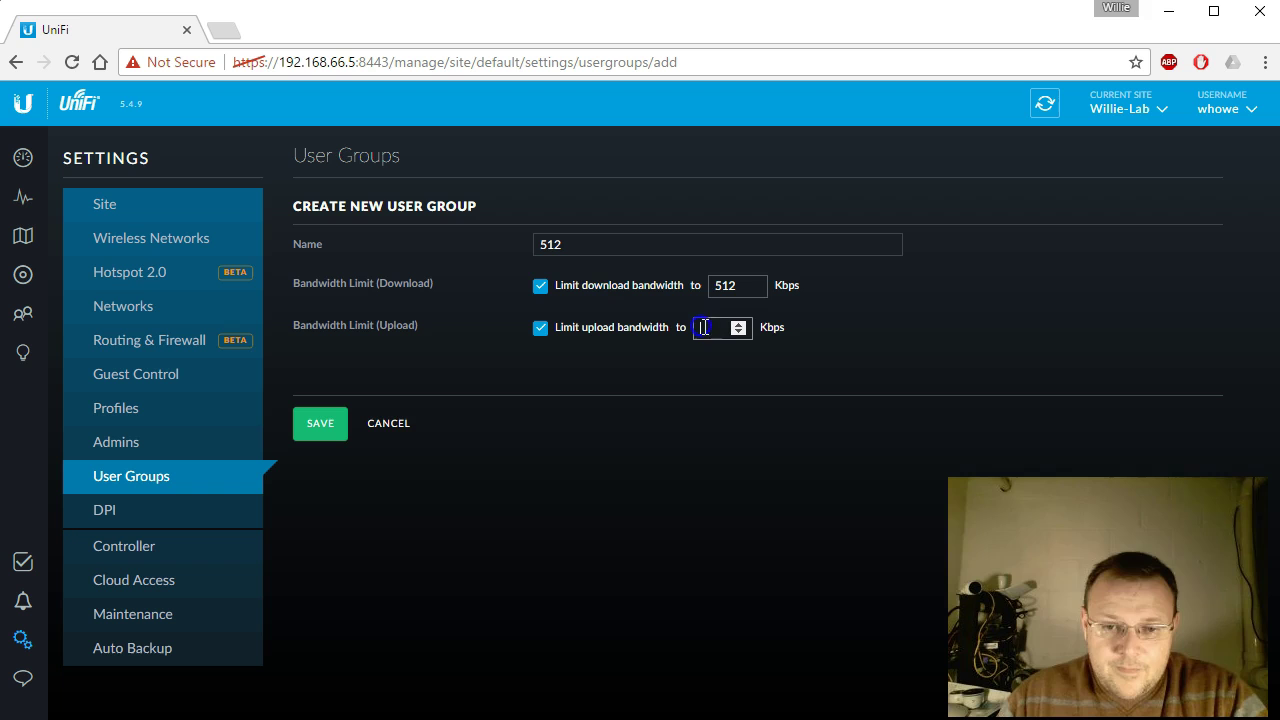
text(512)
click(335, 423)
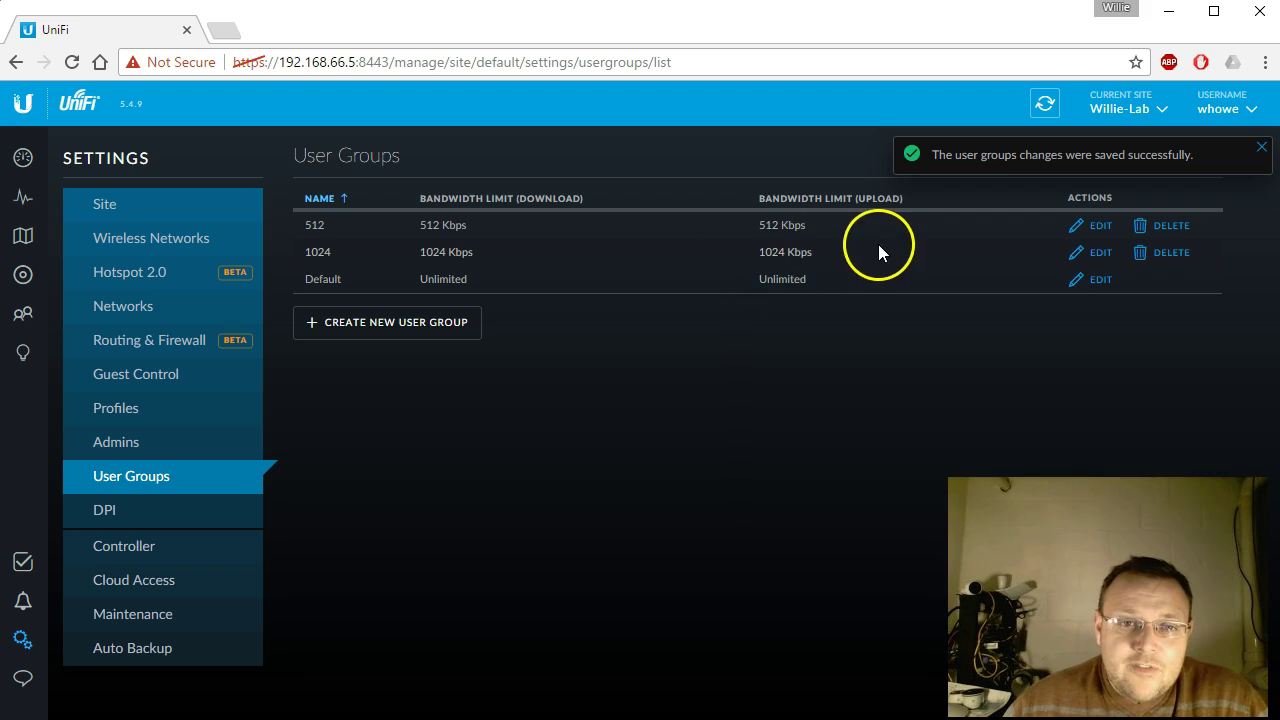
click(1259, 146)
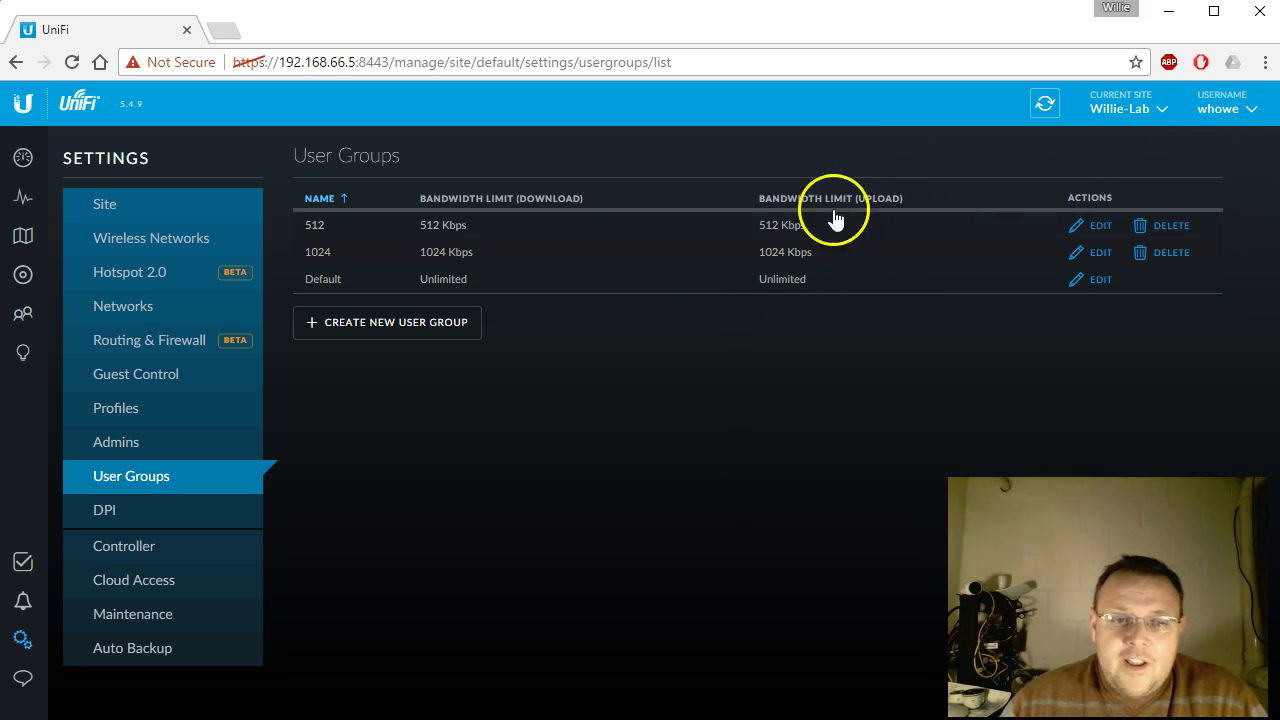
Step: Create user group '2048' with 2048 Kbps download and upload limits
click(421, 324)
click(608, 246)
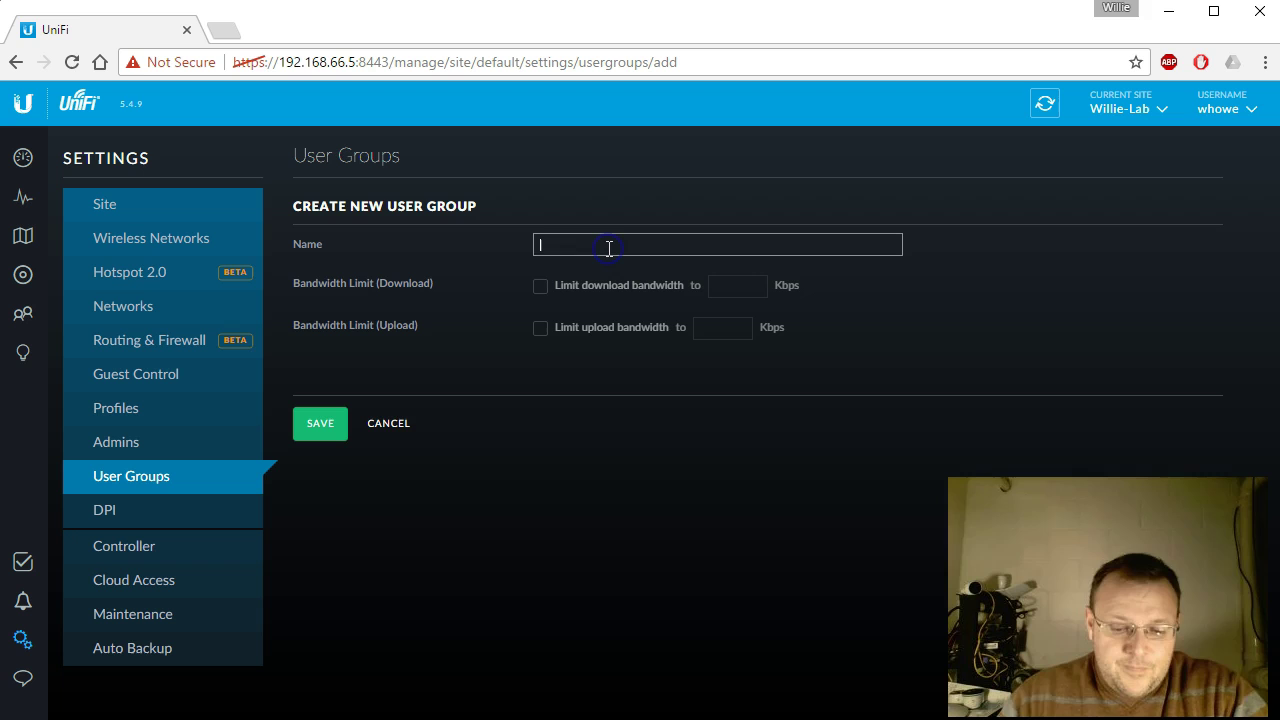
click(541, 288)
click(541, 329)
click(729, 285)
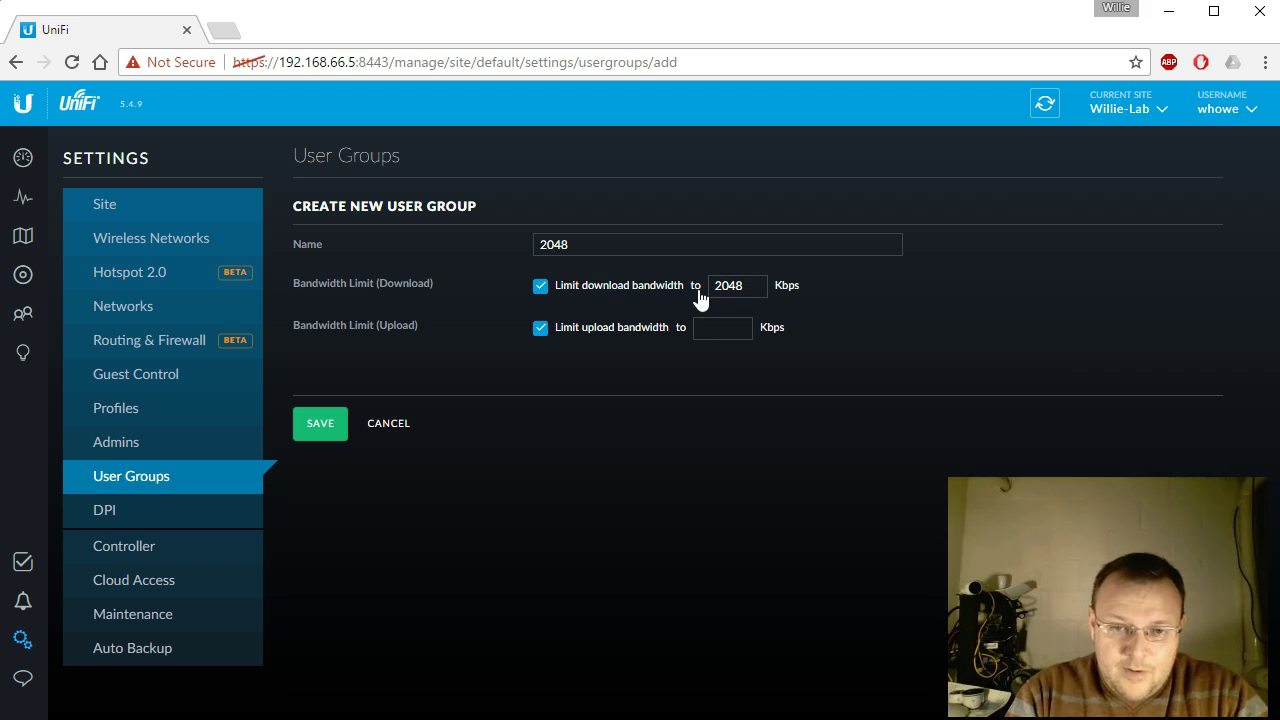
click(700, 328)
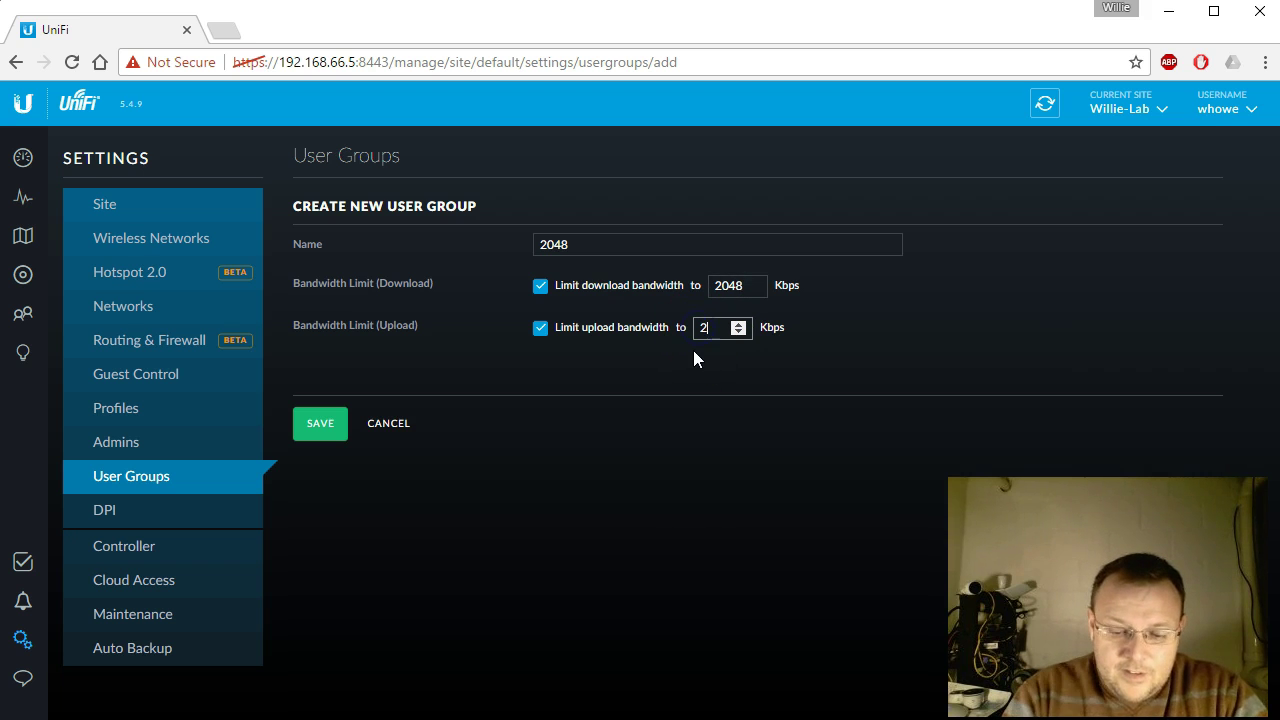
click(320, 423)
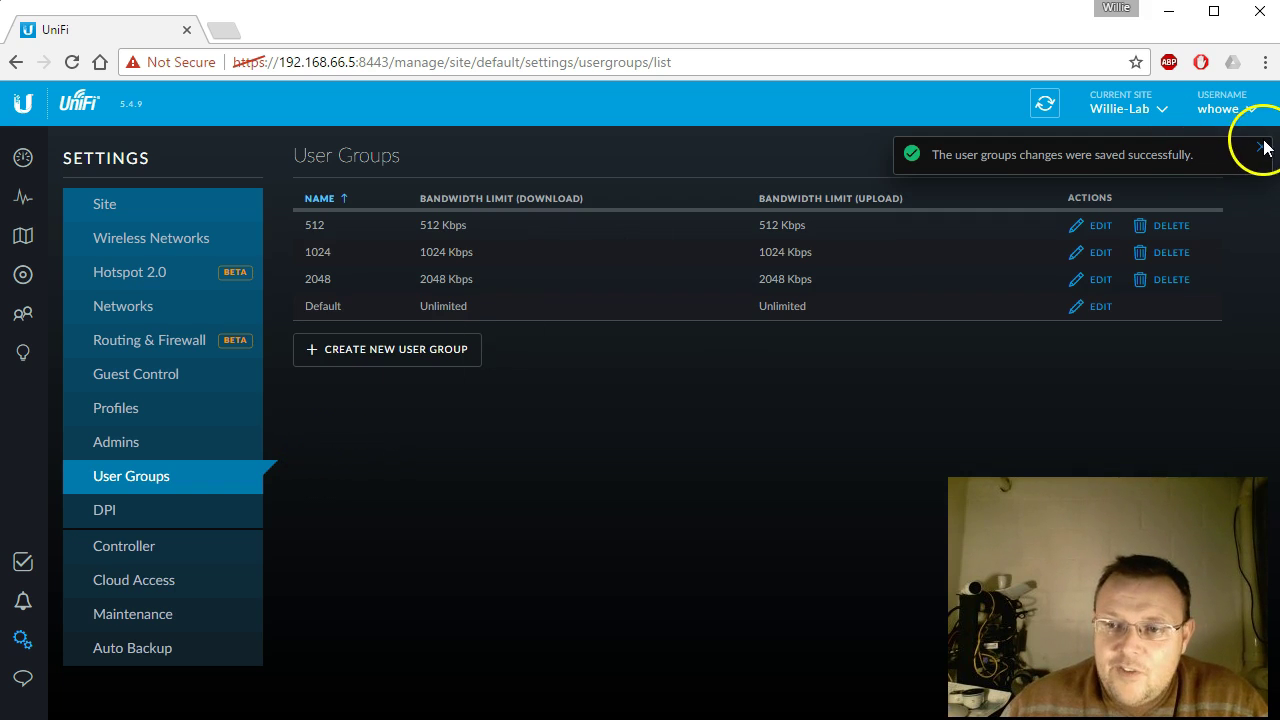
click(1261, 148)
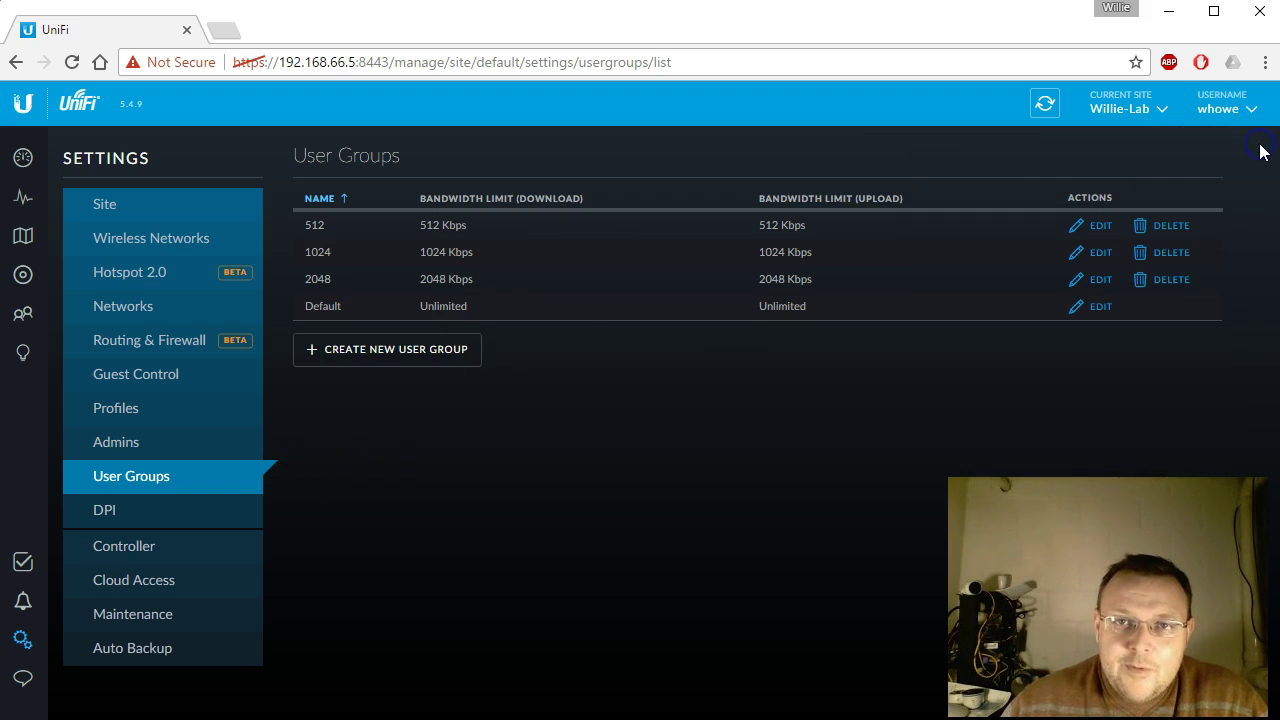
Step: Create user group '56' limited to 56 Kbps download and upload
click(472, 357)
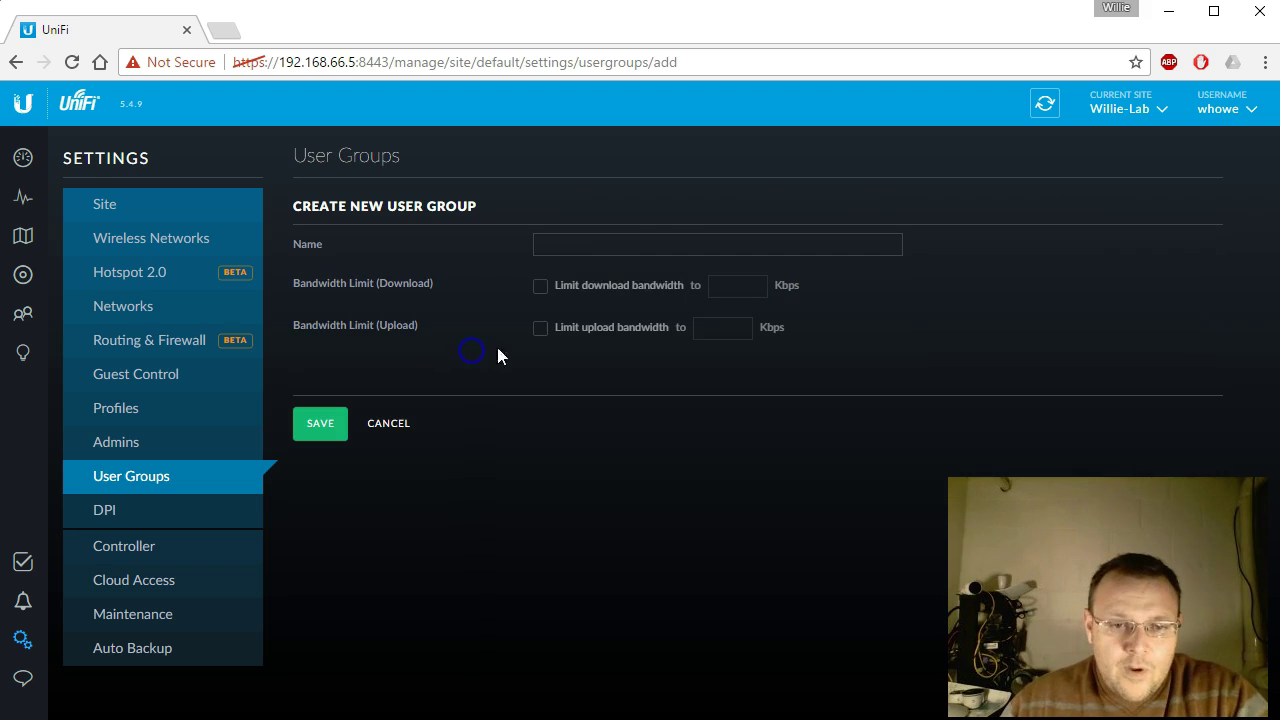
click(632, 243)
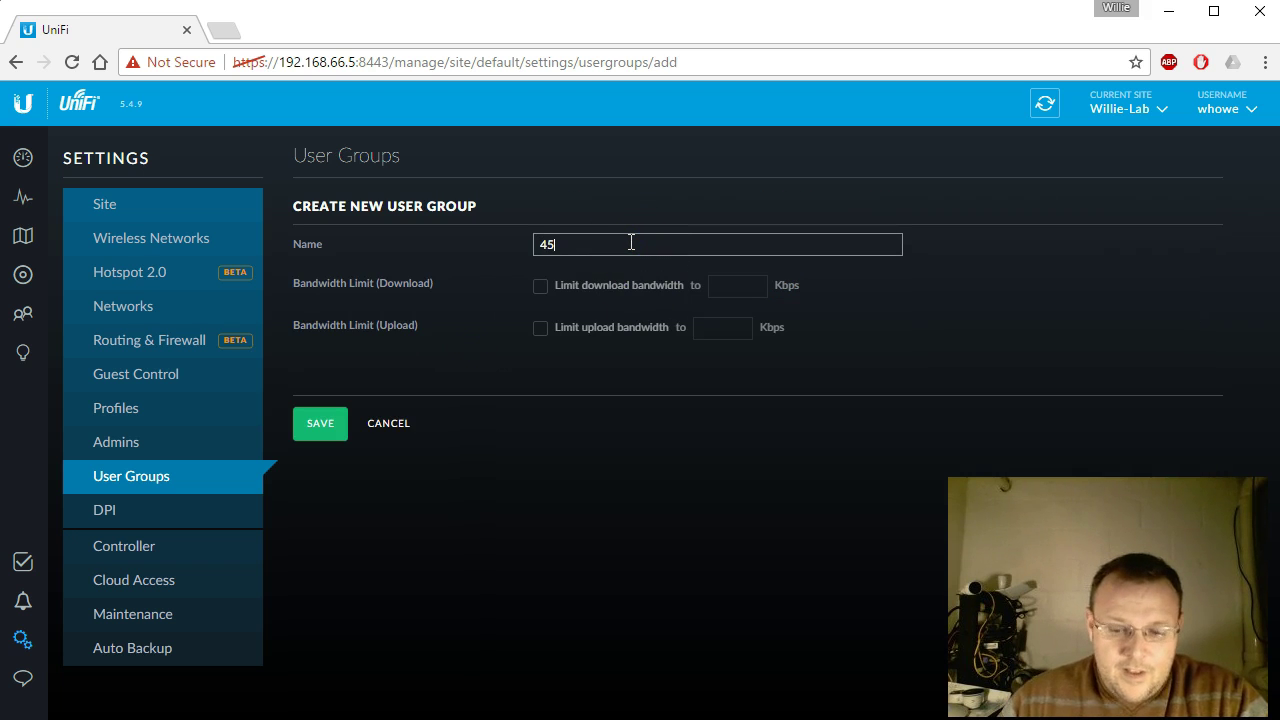
click(540, 288)
click(540, 328)
click(729, 285)
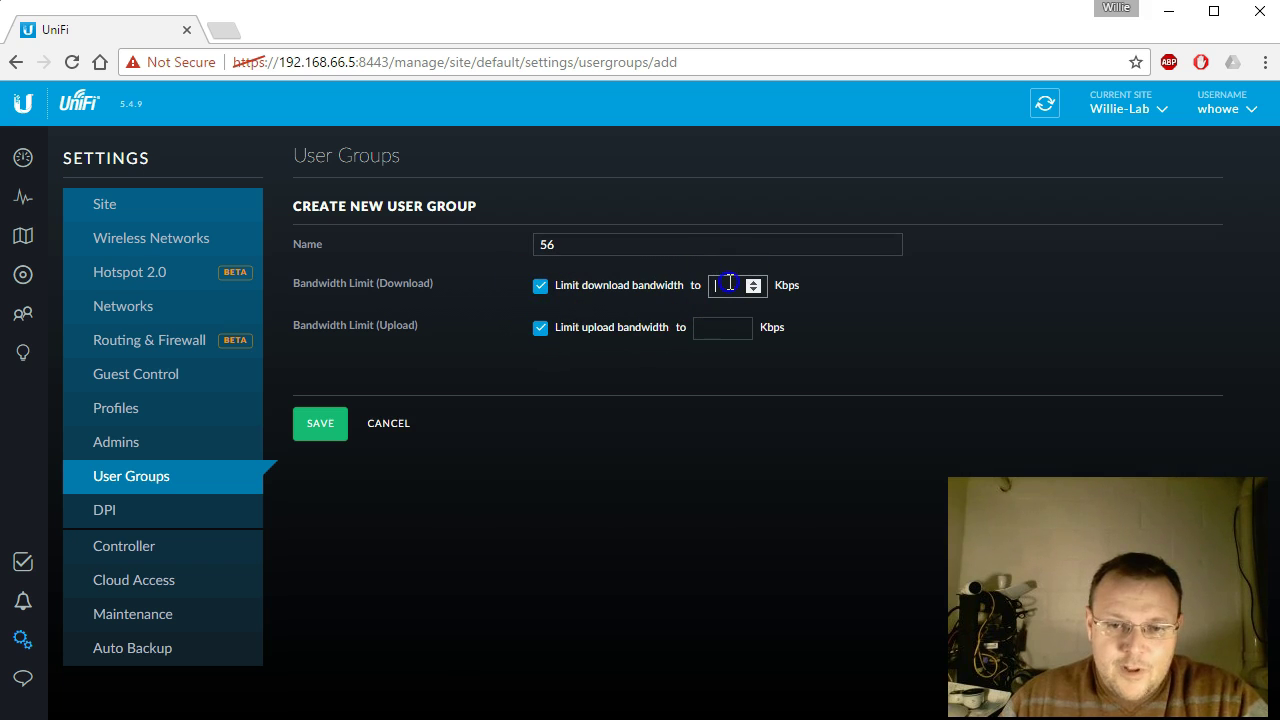
text(56)
click(735, 325)
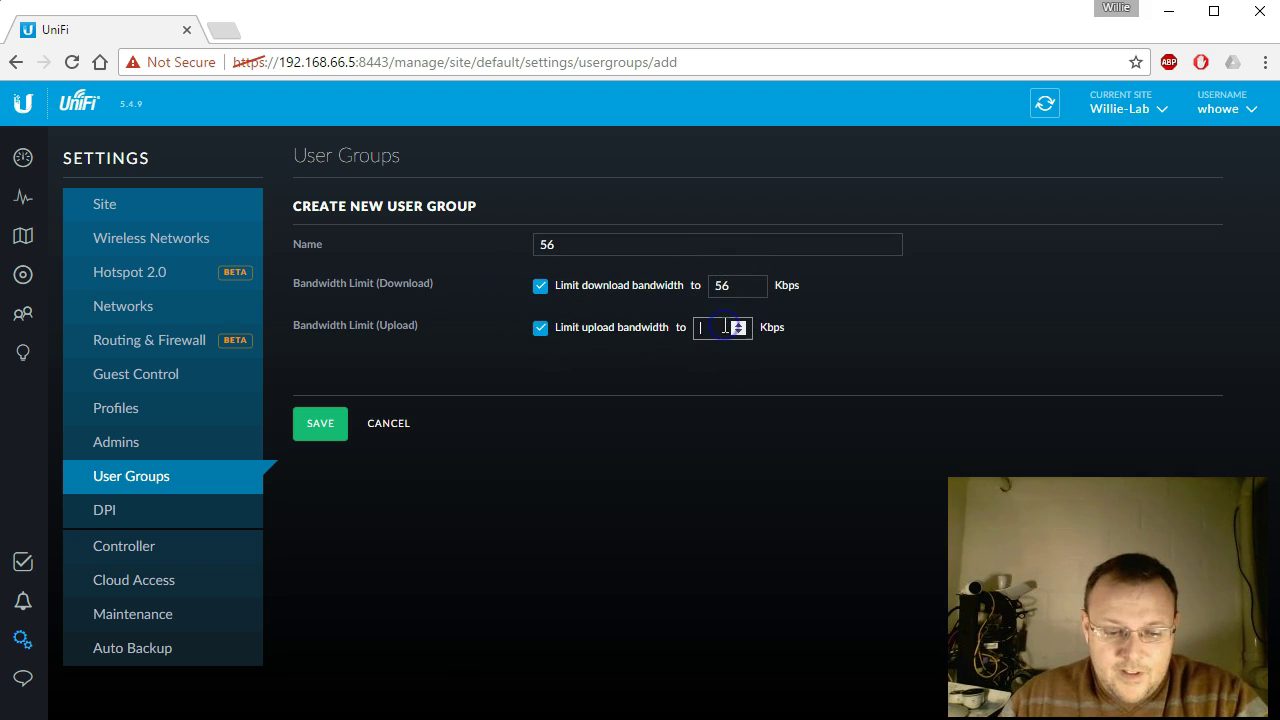
text(56)
click(322, 425)
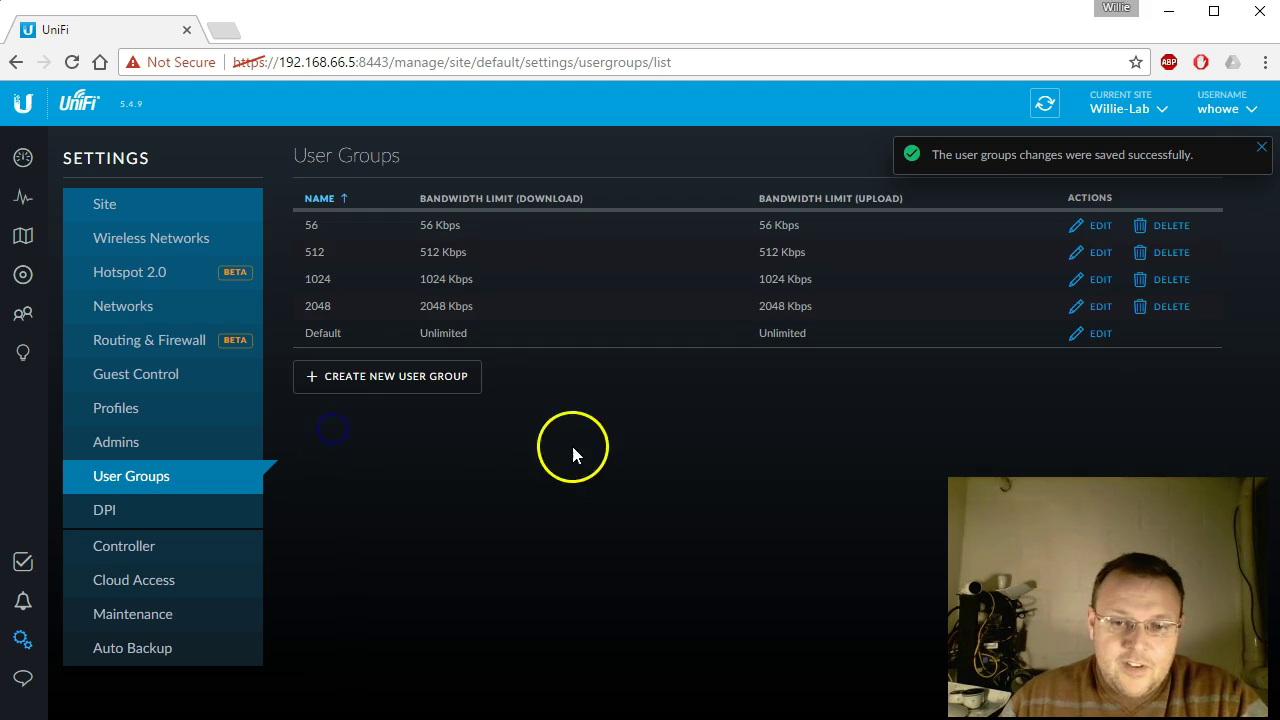
click(1261, 146)
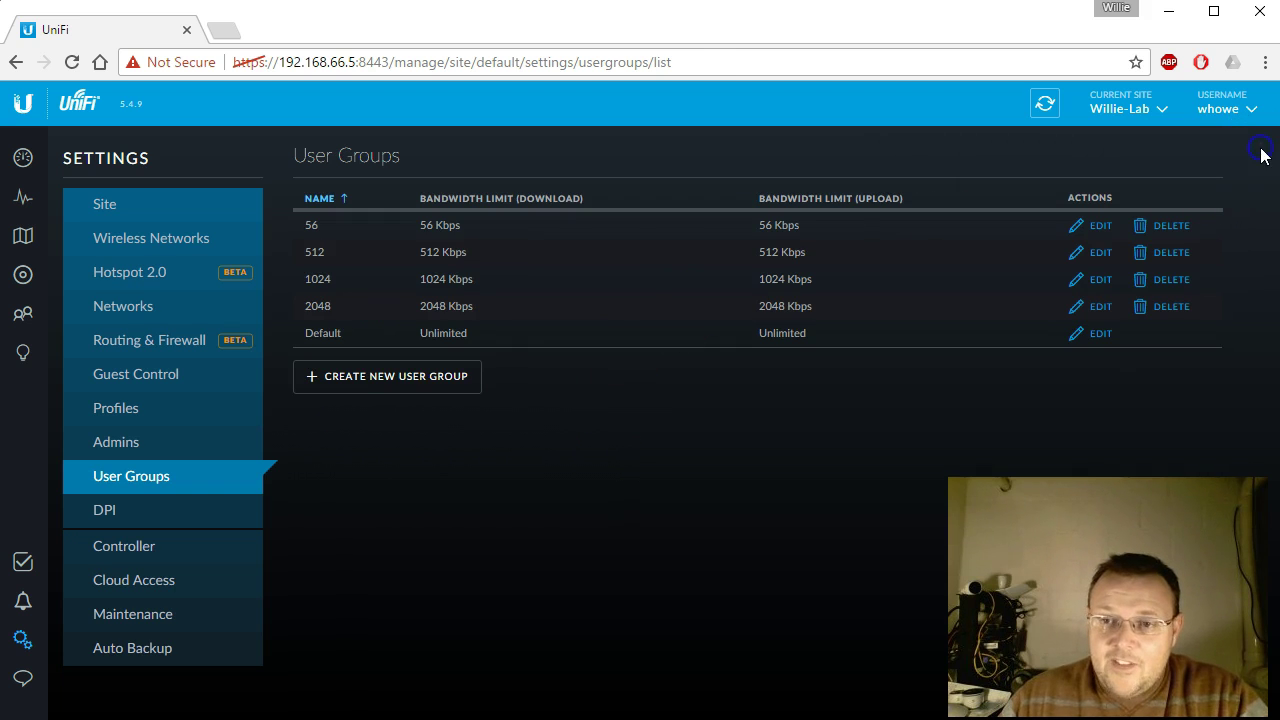
Step: Create user group '64' limited to 64 Kbps download and upload
click(388, 379)
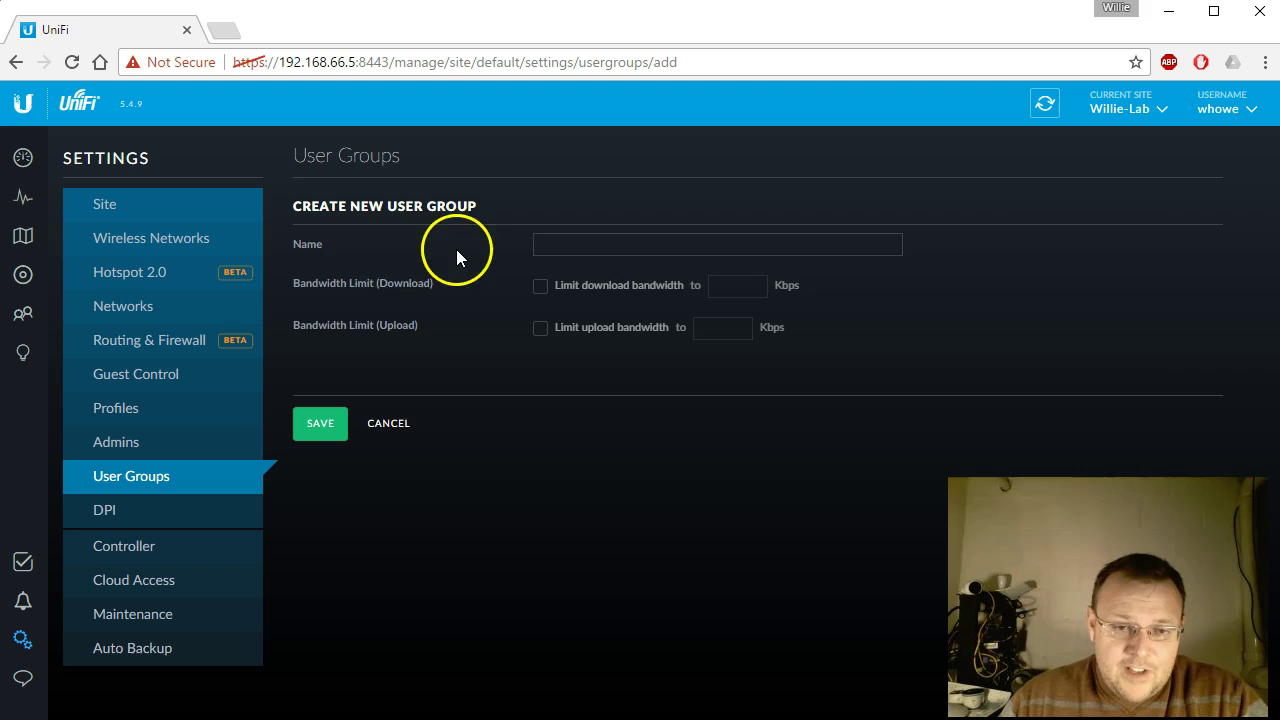
click(561, 245)
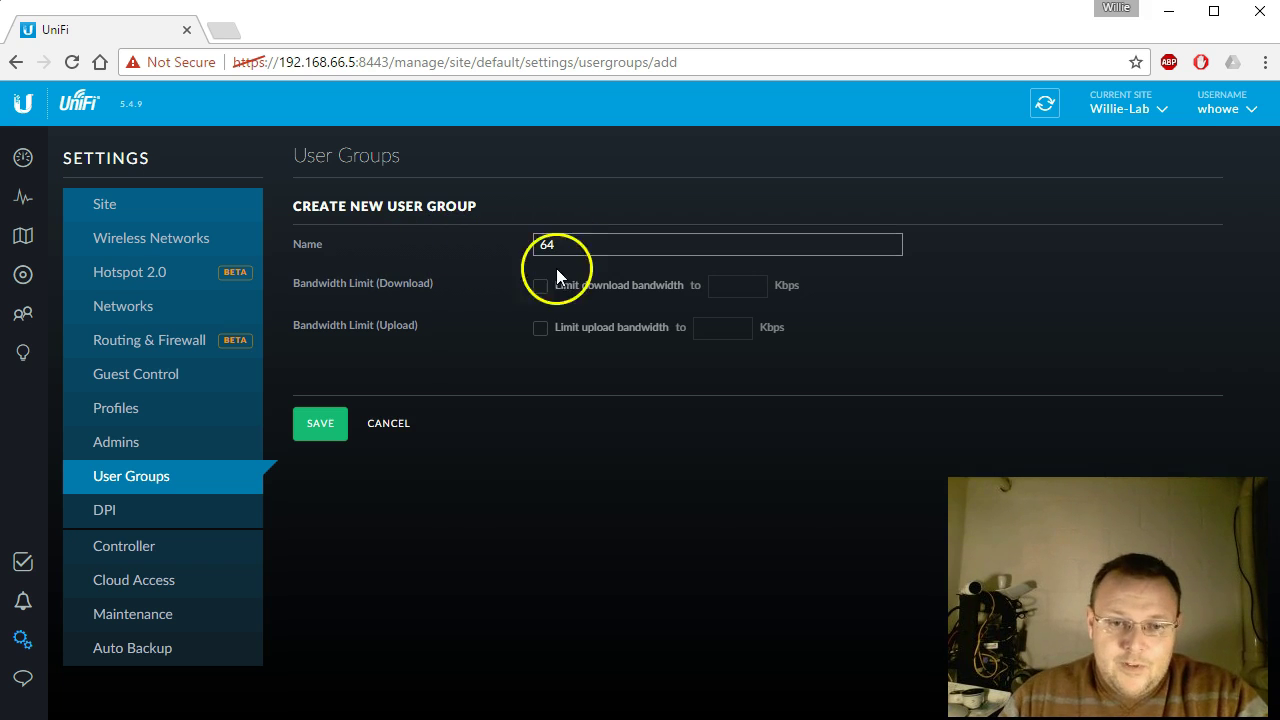
click(540, 288)
click(540, 328)
click(723, 286)
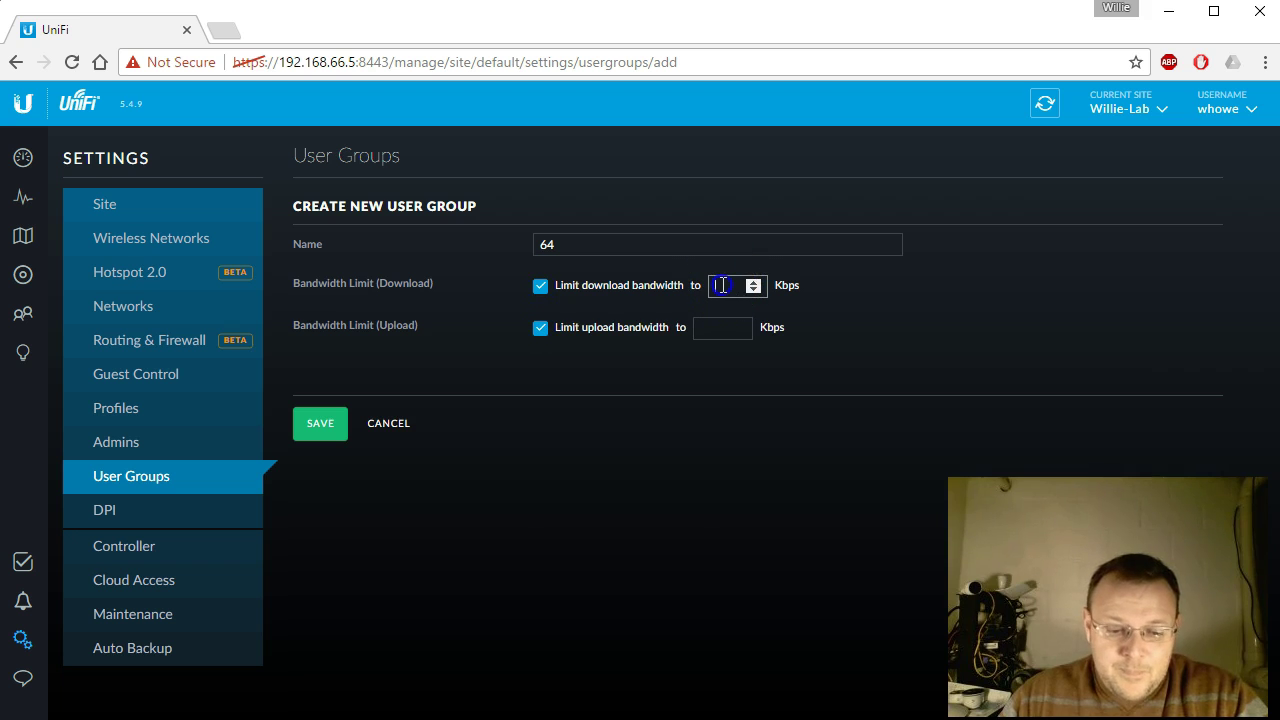
text(64)
click(722, 328)
text(6)
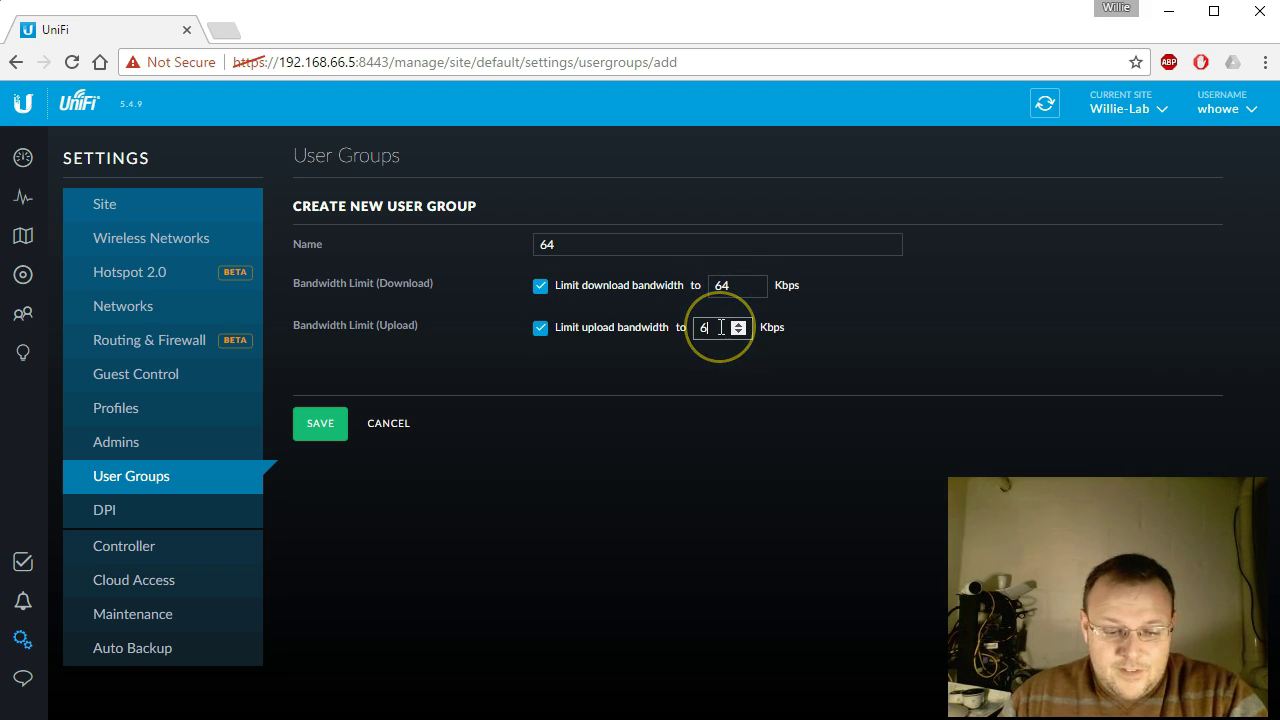
text(4)
click(322, 425)
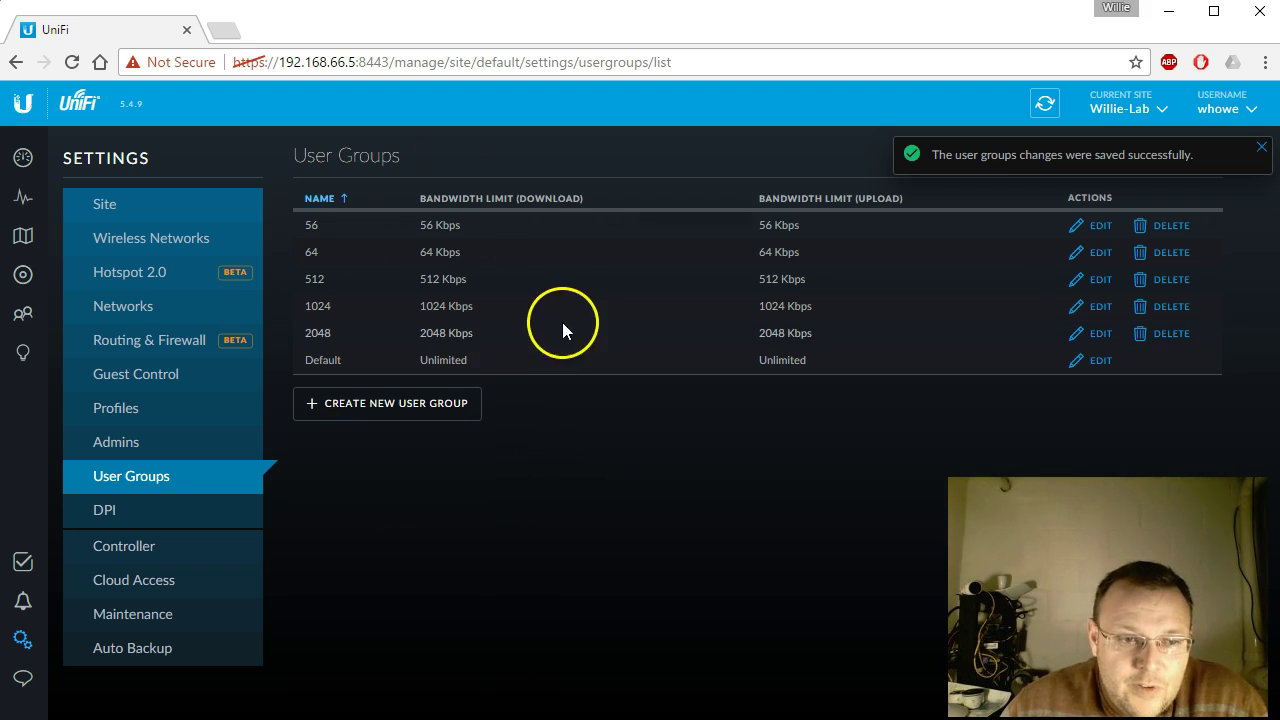
click(1261, 154)
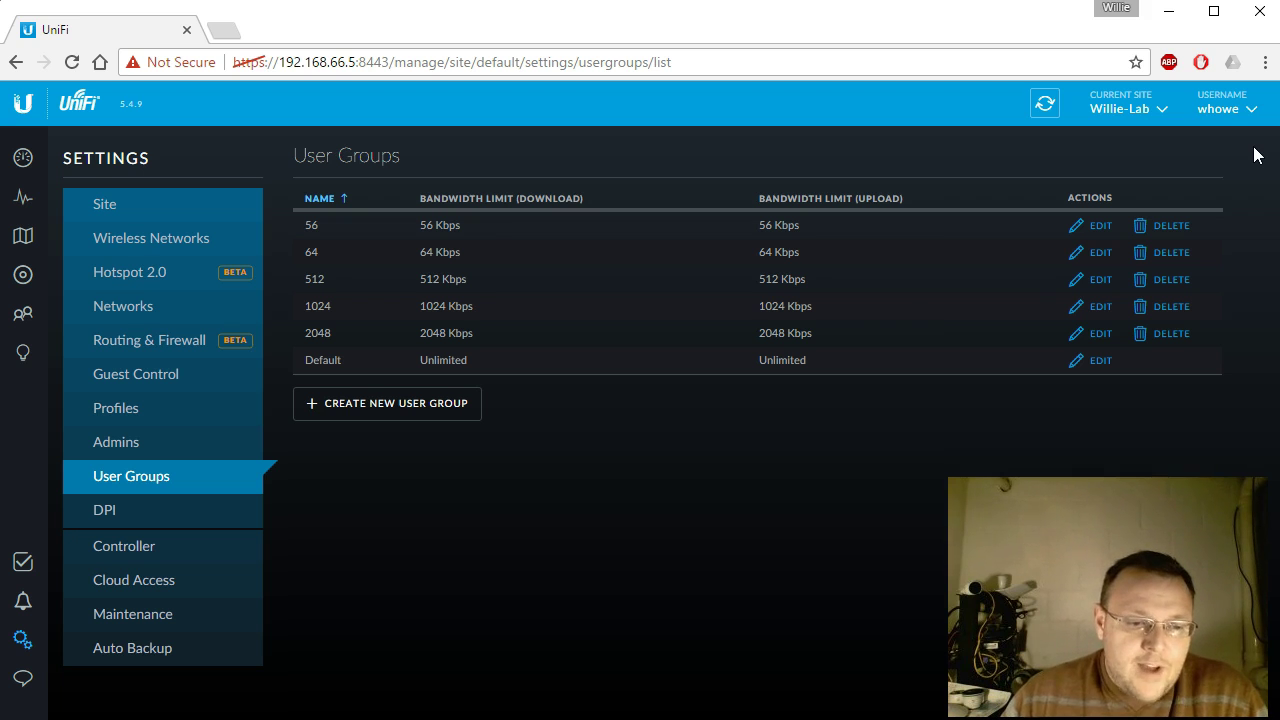
Step: In Guest Control, enable the guest portal with Hotspot authentication, apply, and launch Hotspot Manager
click(161, 374)
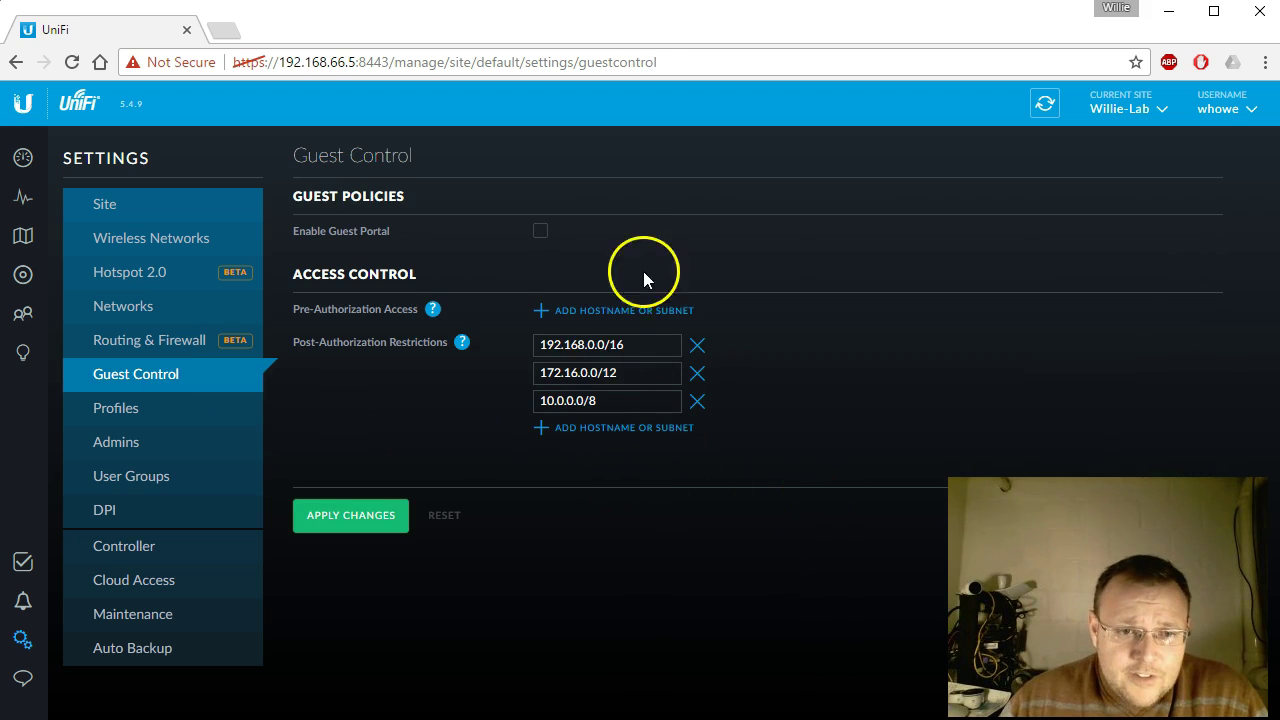
click(538, 232)
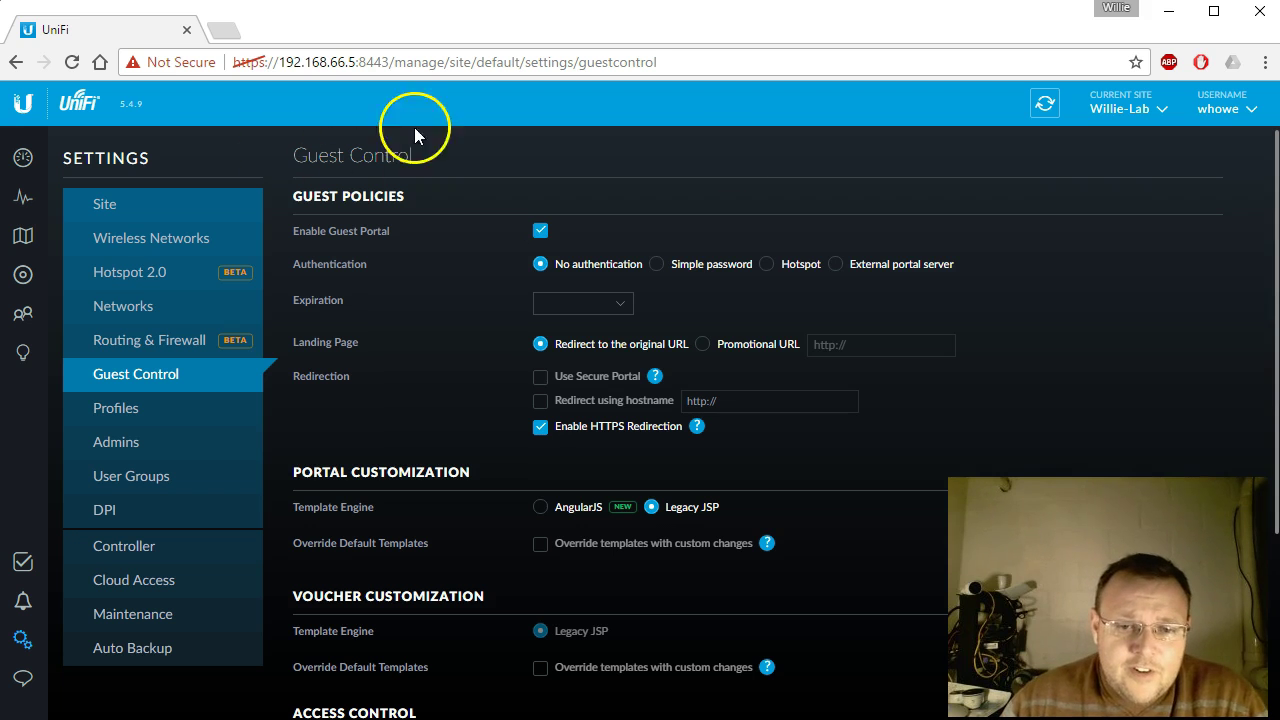
scroll(442, 341, down, 3)
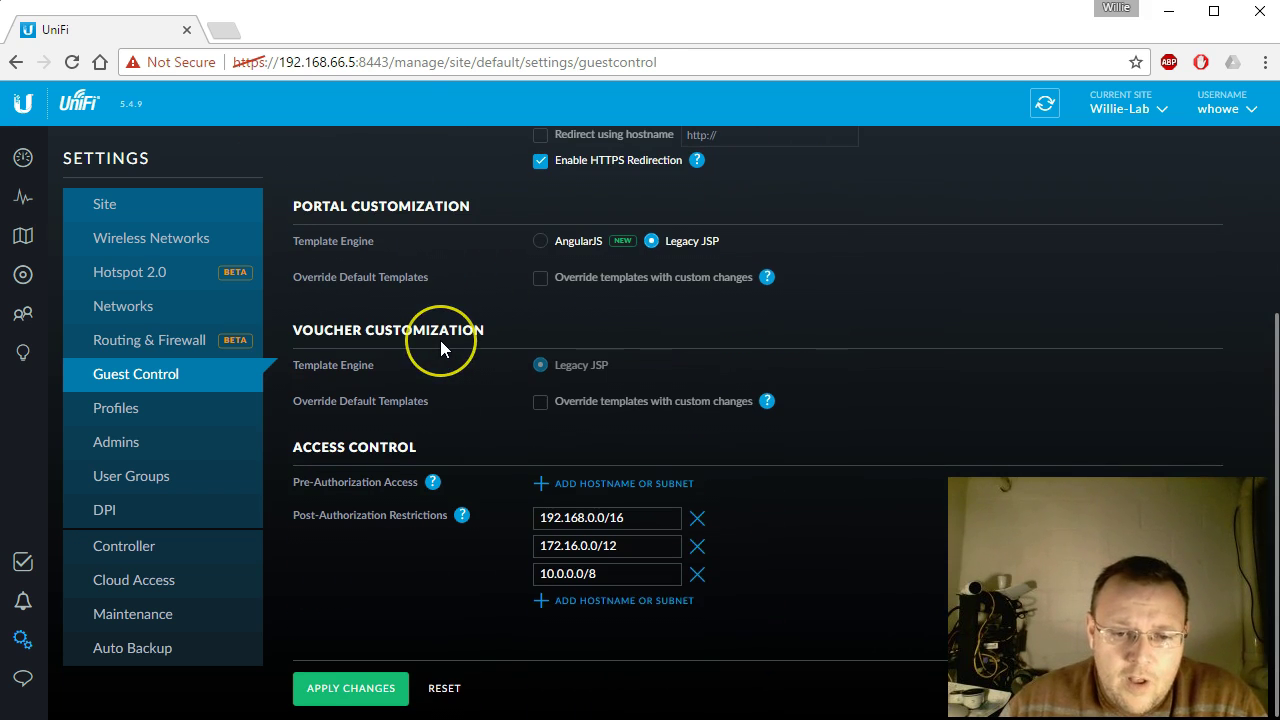
scroll(877, 408, up, 3)
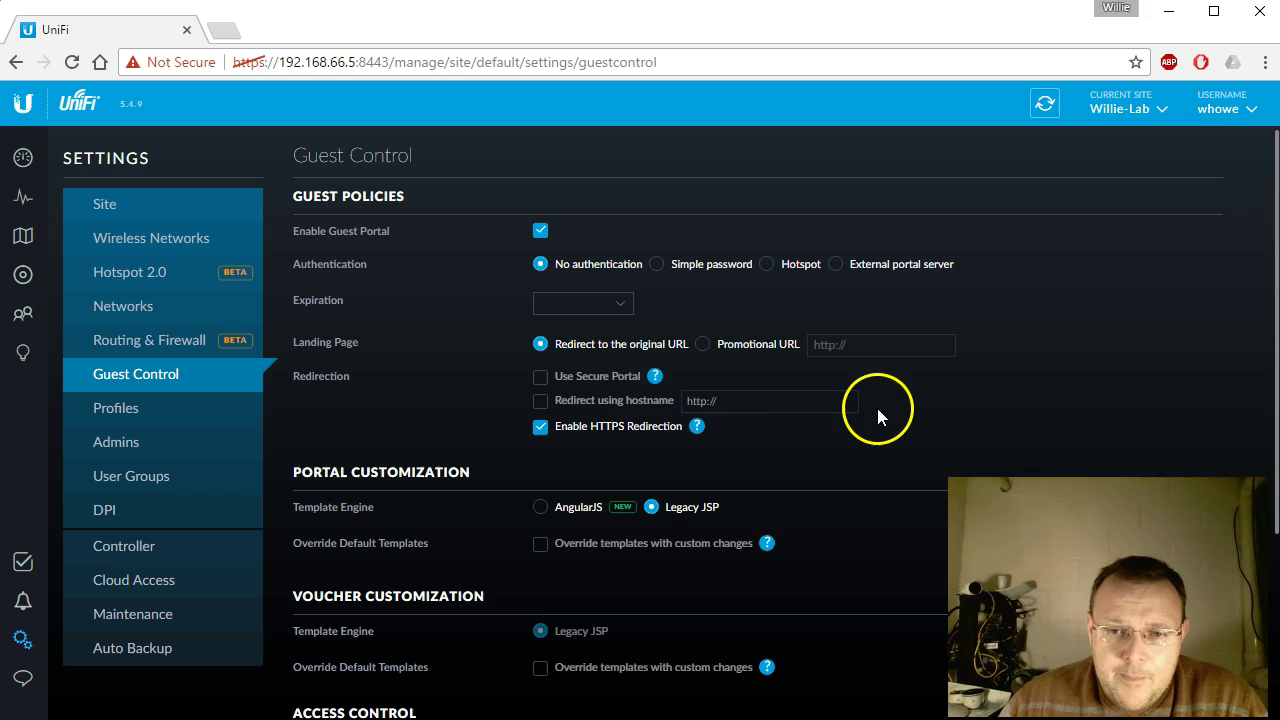
click(762, 265)
scroll(712, 352, down, 2)
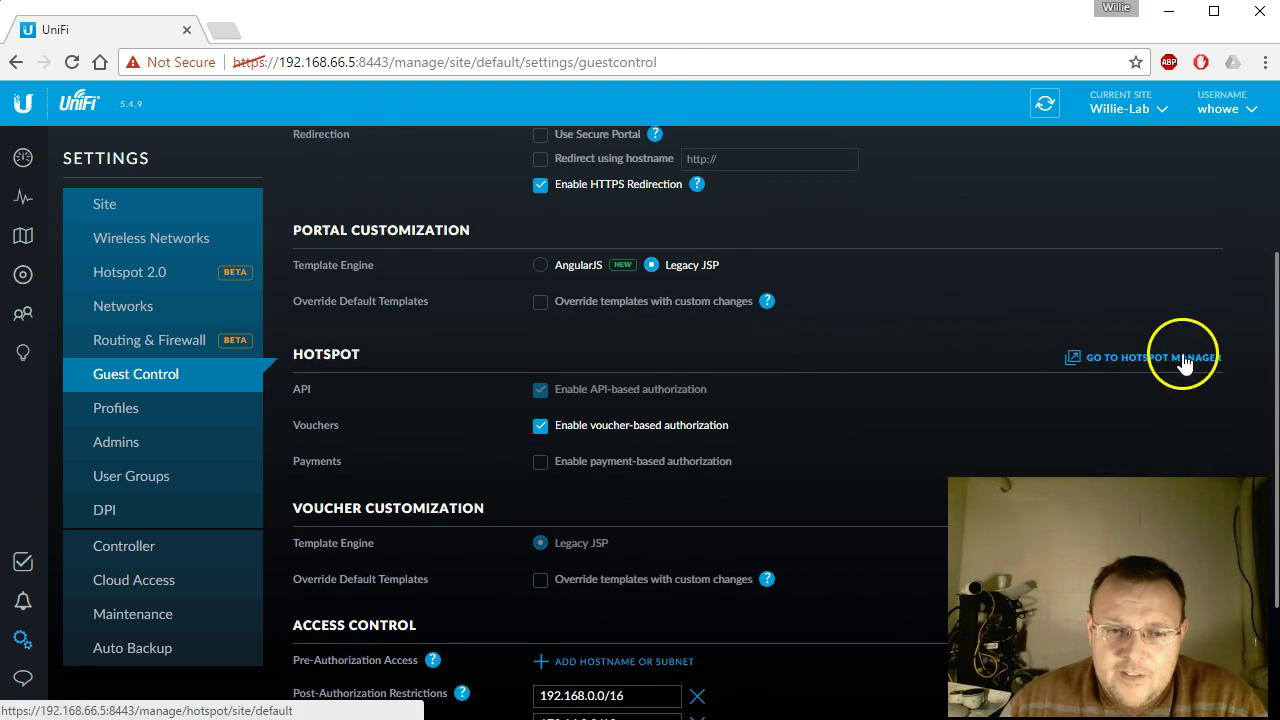
scroll(808, 447, down, 2)
click(398, 689)
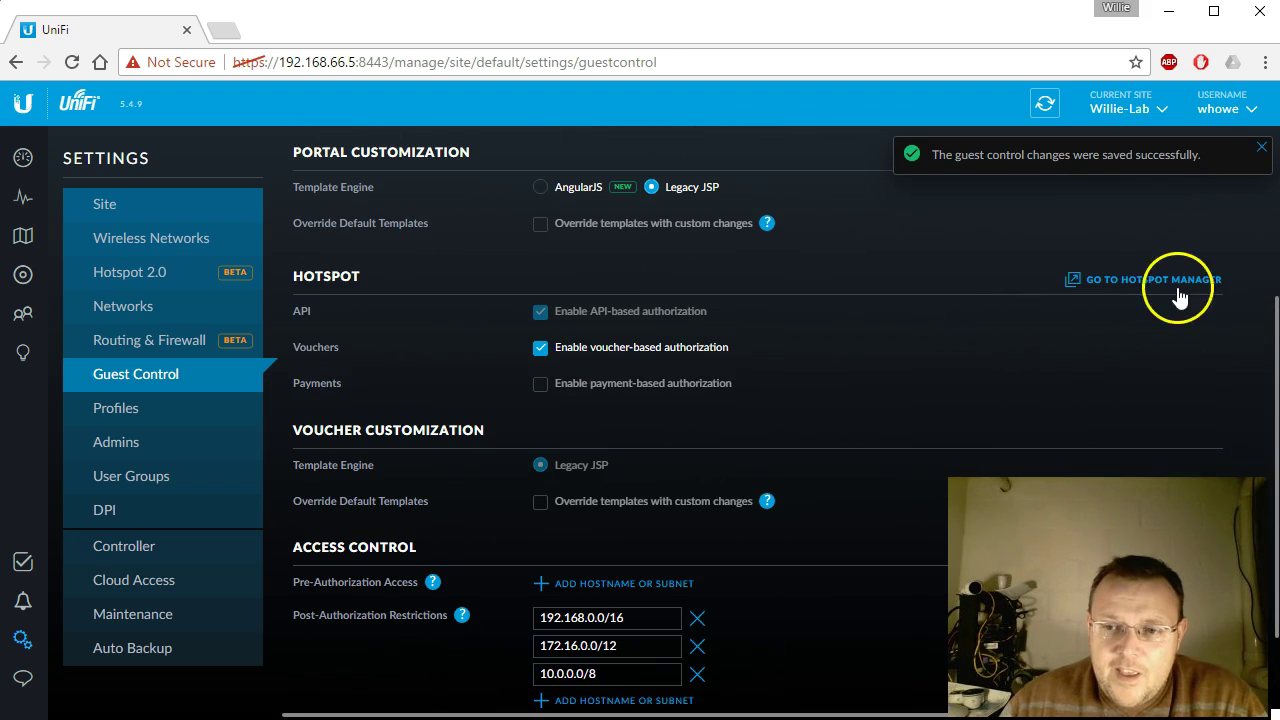
click(1129, 284)
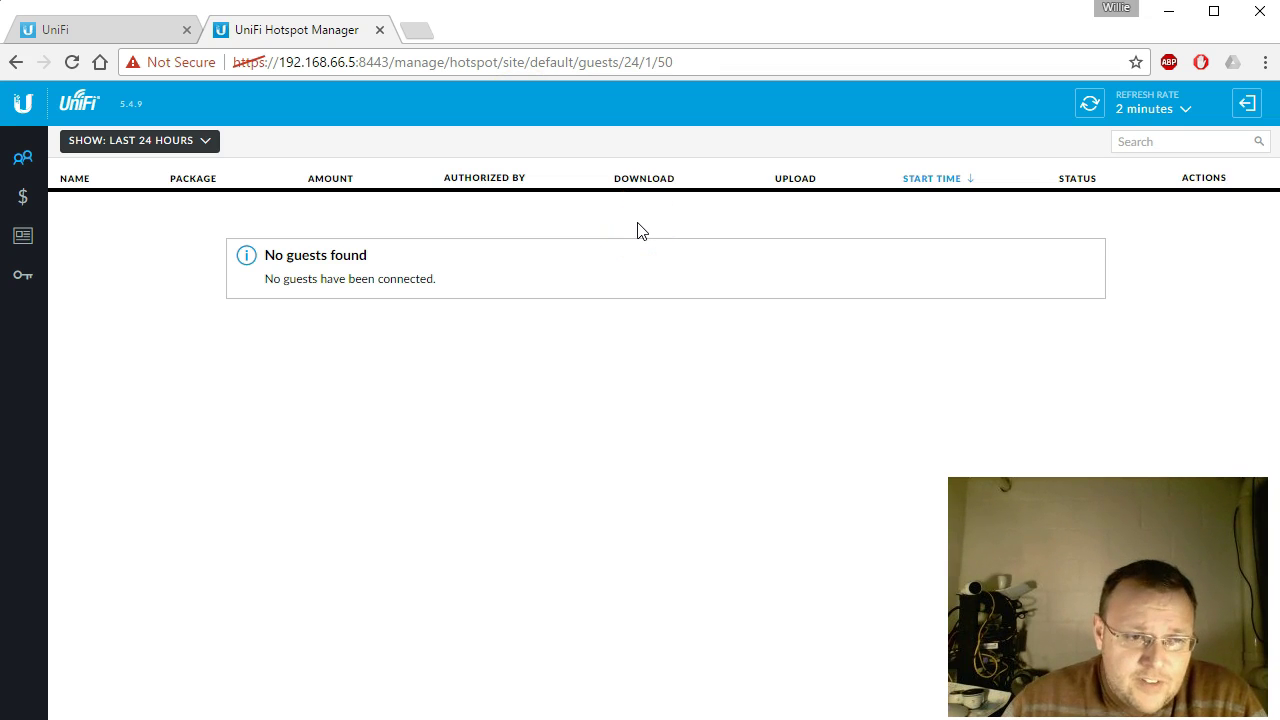
Step: Check the empty Operators list and operator login page, then switch to the empty Vouchers list
click(24, 276)
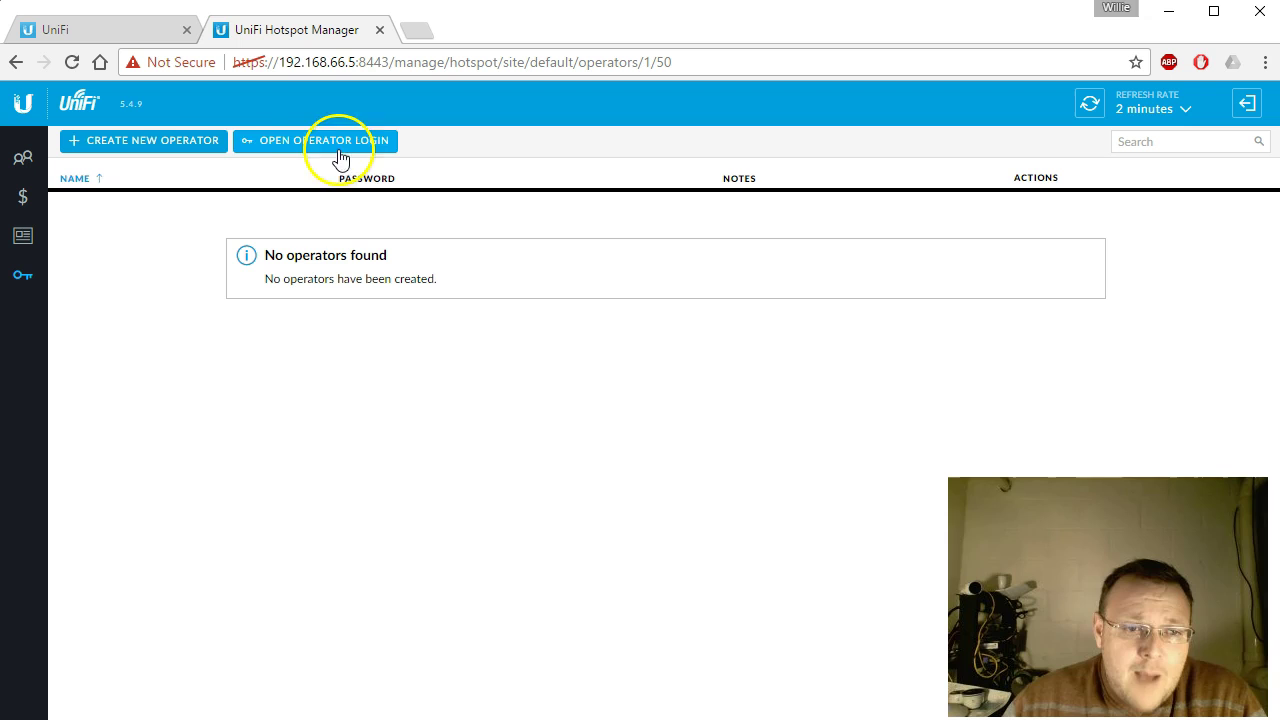
click(297, 151)
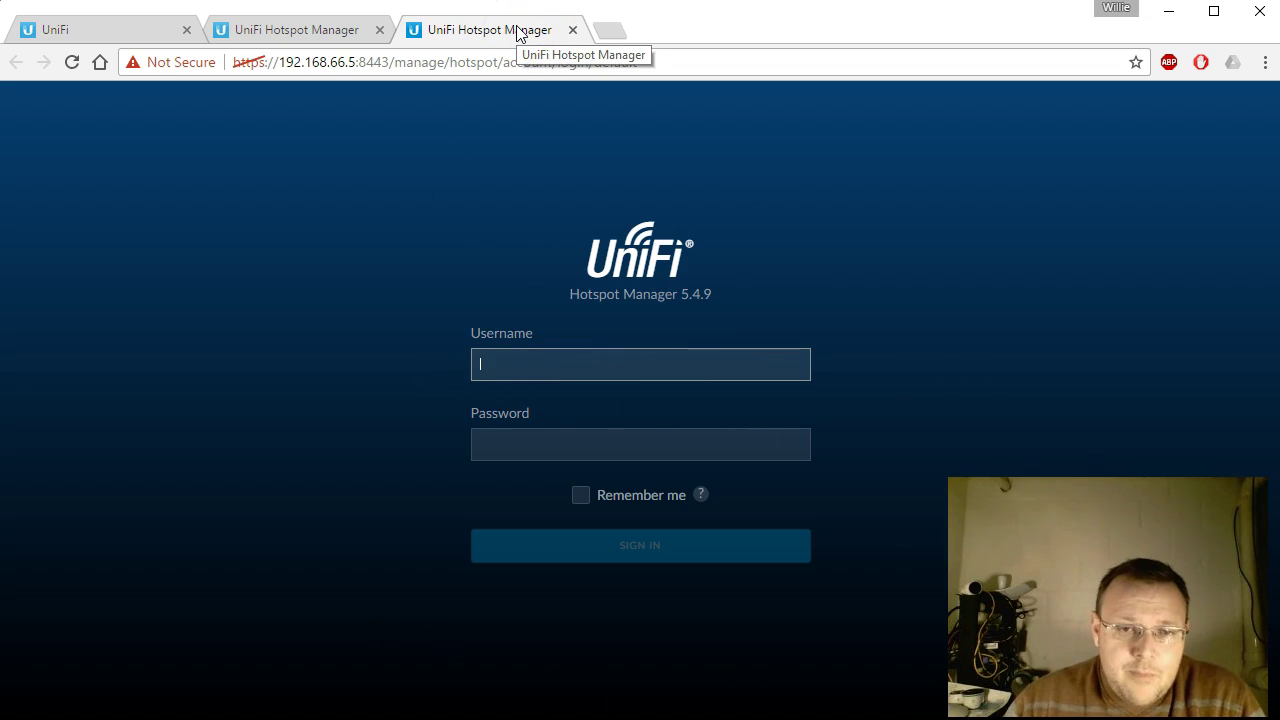
click(572, 30)
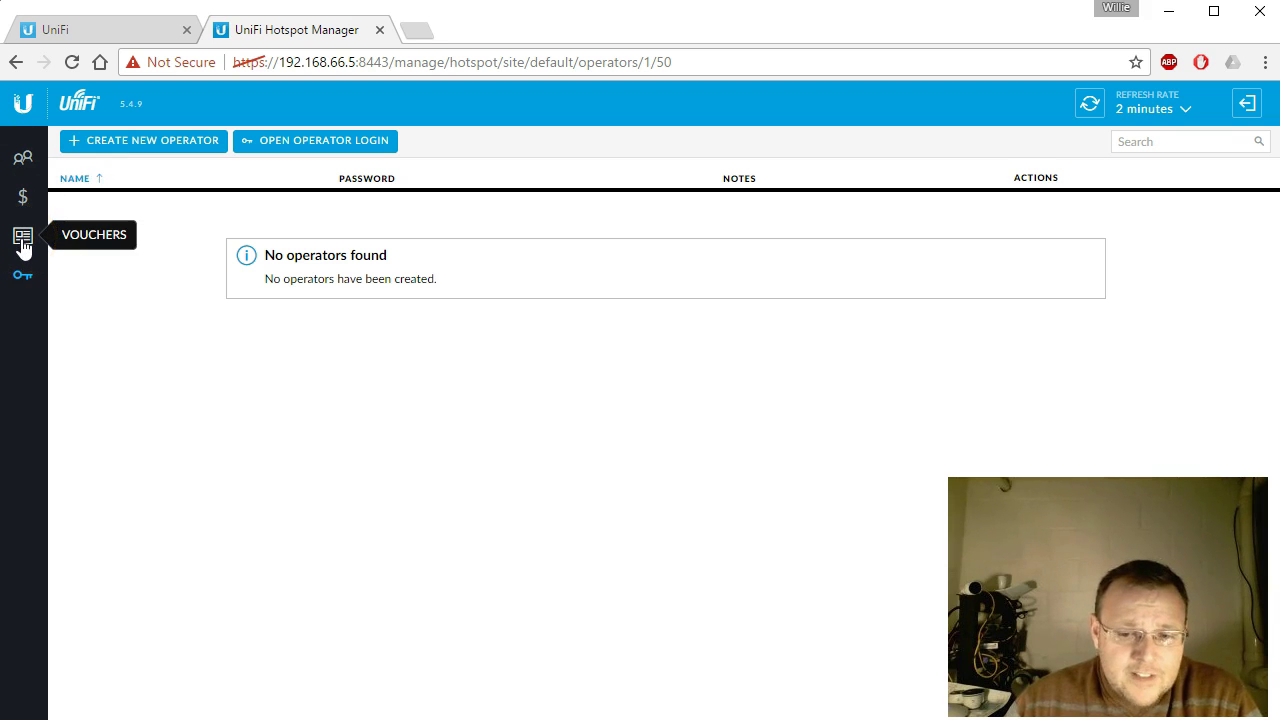
click(23, 247)
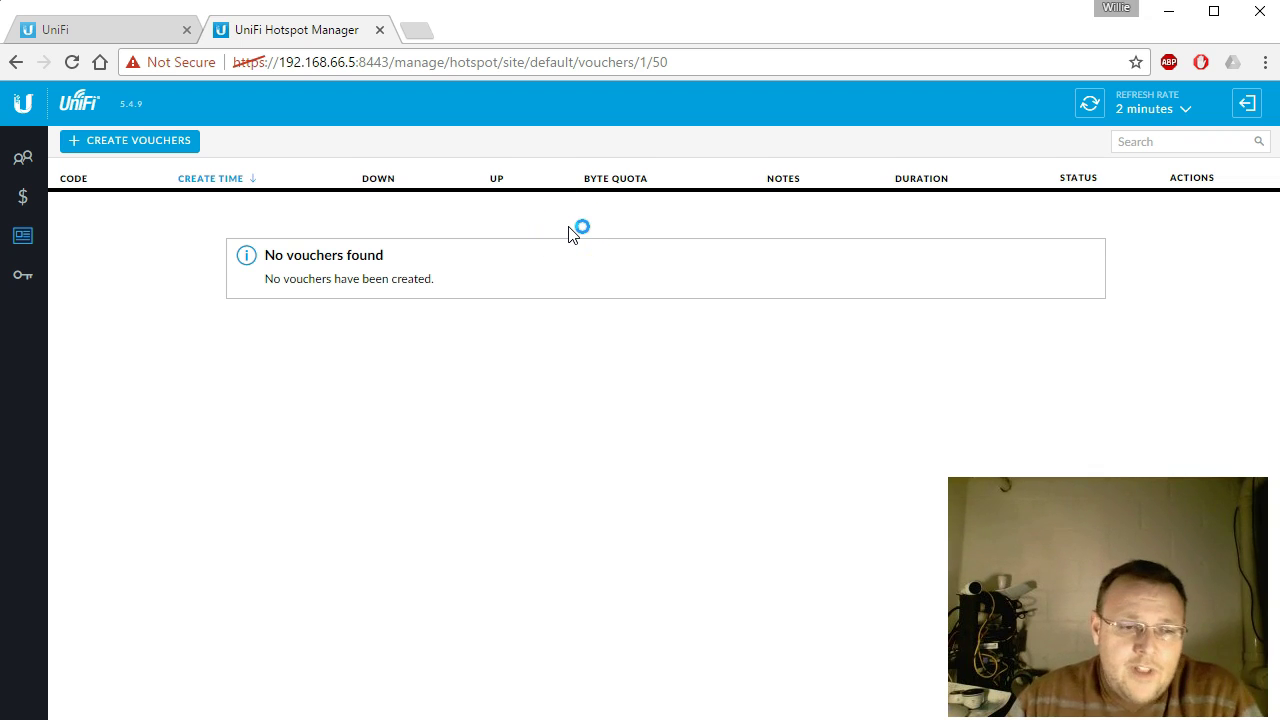
click(151, 146)
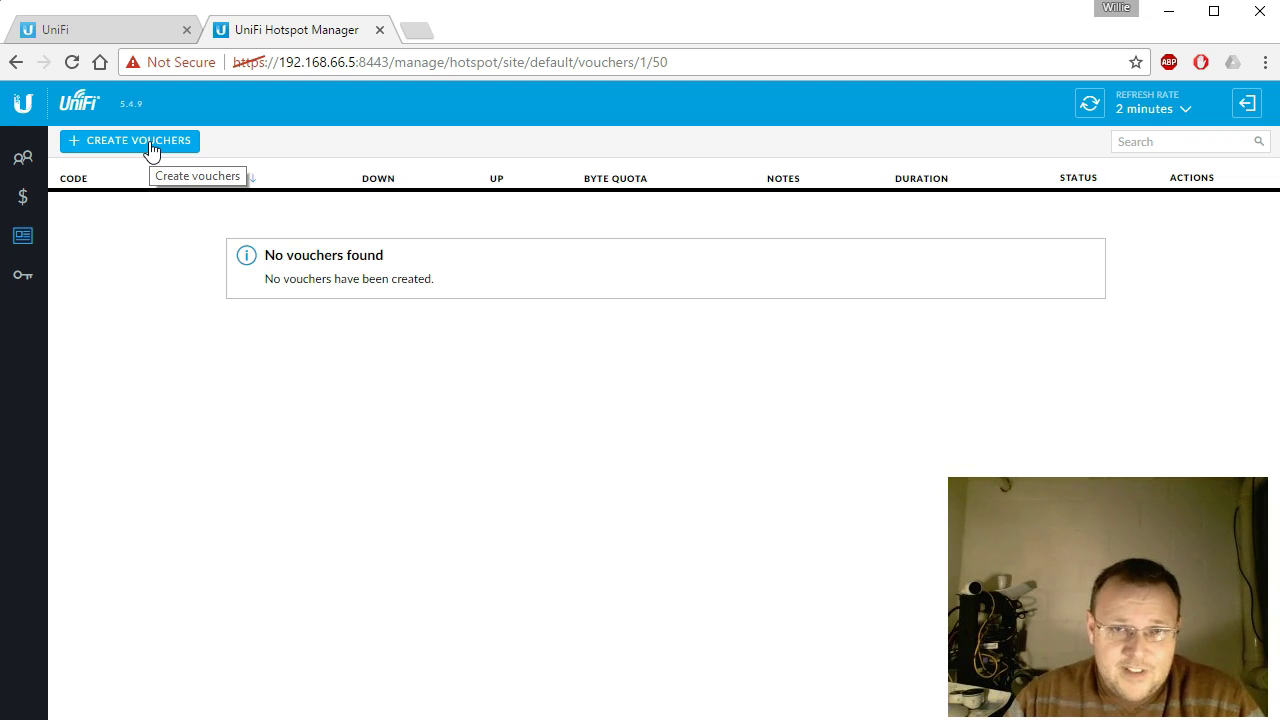
Step: Create 1 single-use 24-hour voucher with a 1024 MB quota, noted '1 GB Voucher'
click(151, 146)
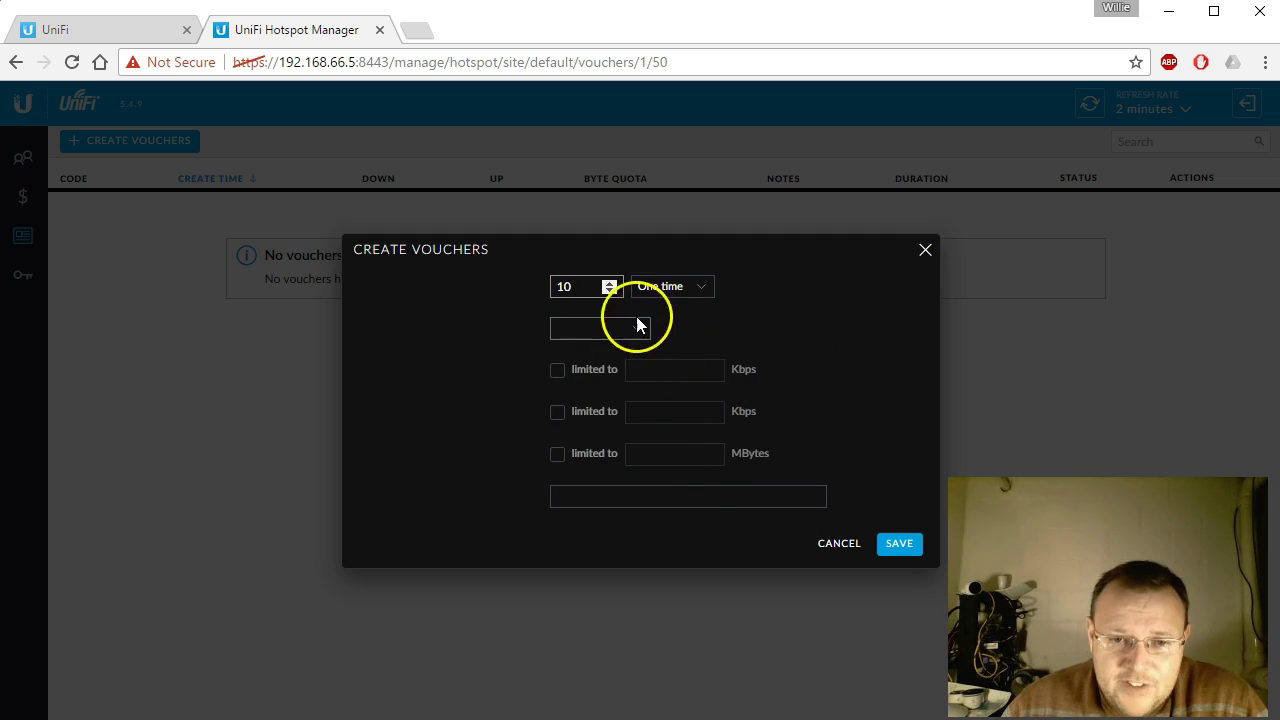
drag(583, 287, 510, 290)
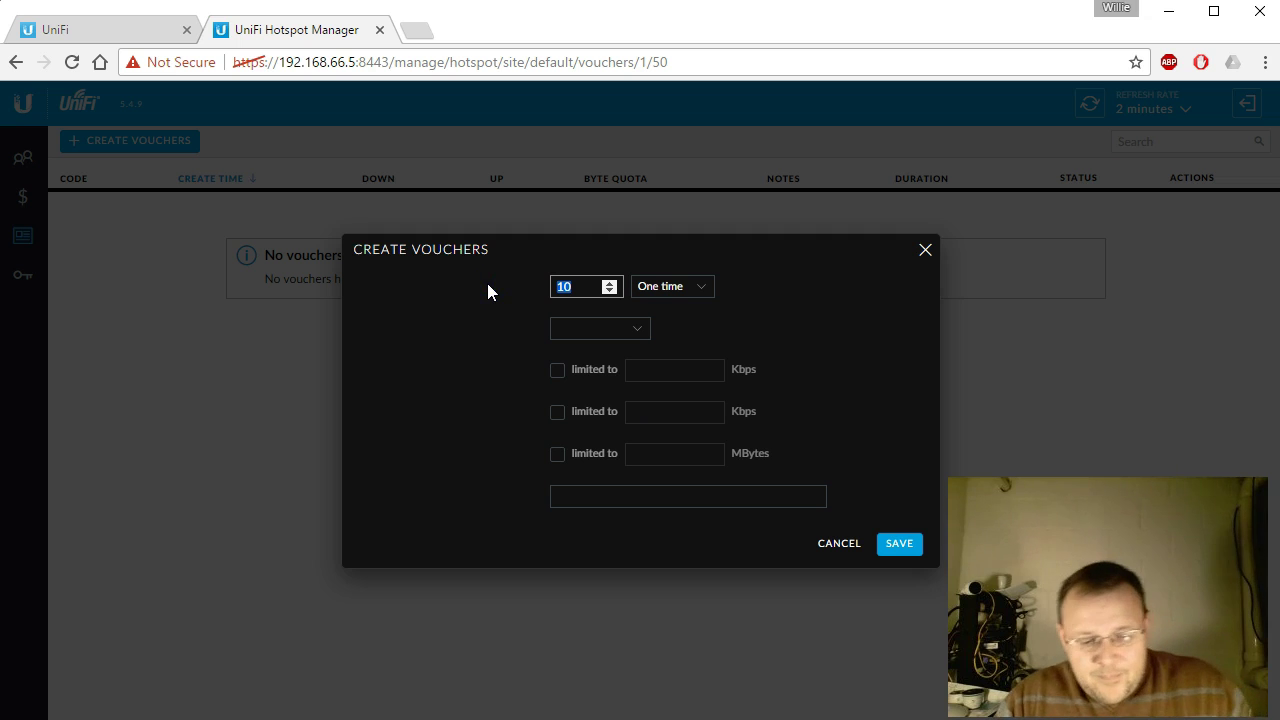
text(1)
click(688, 293)
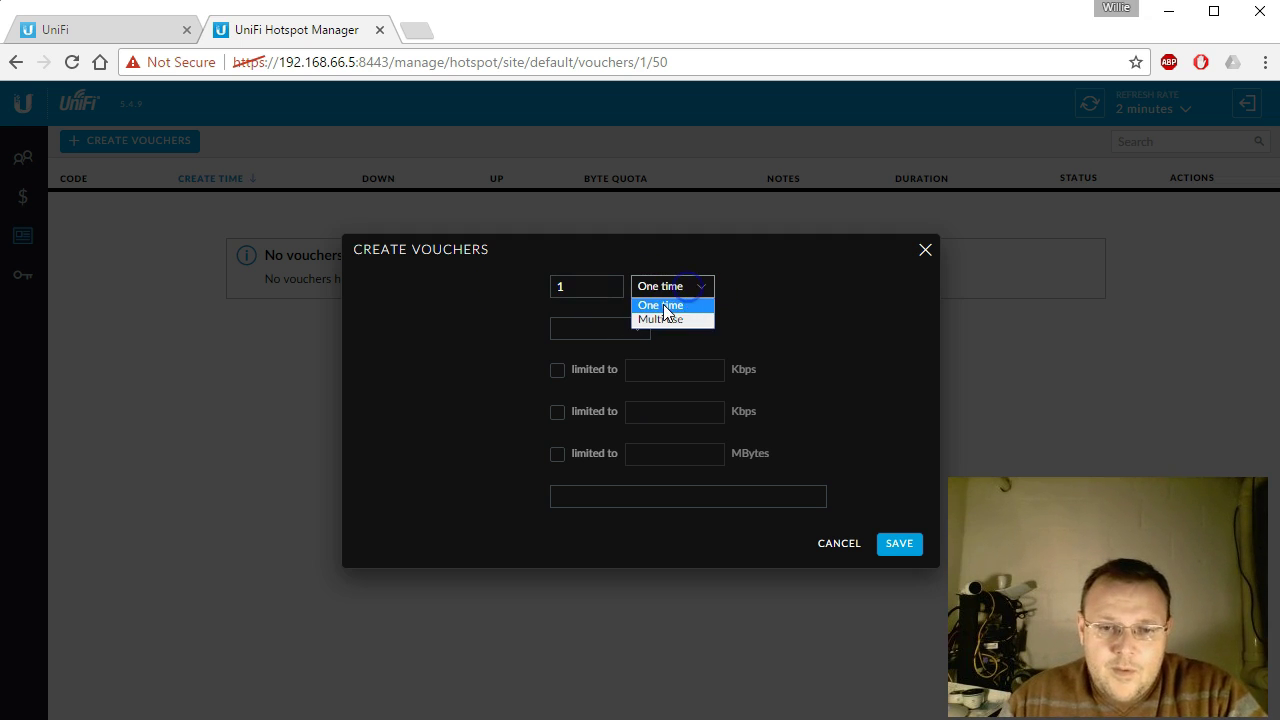
click(662, 306)
click(598, 337)
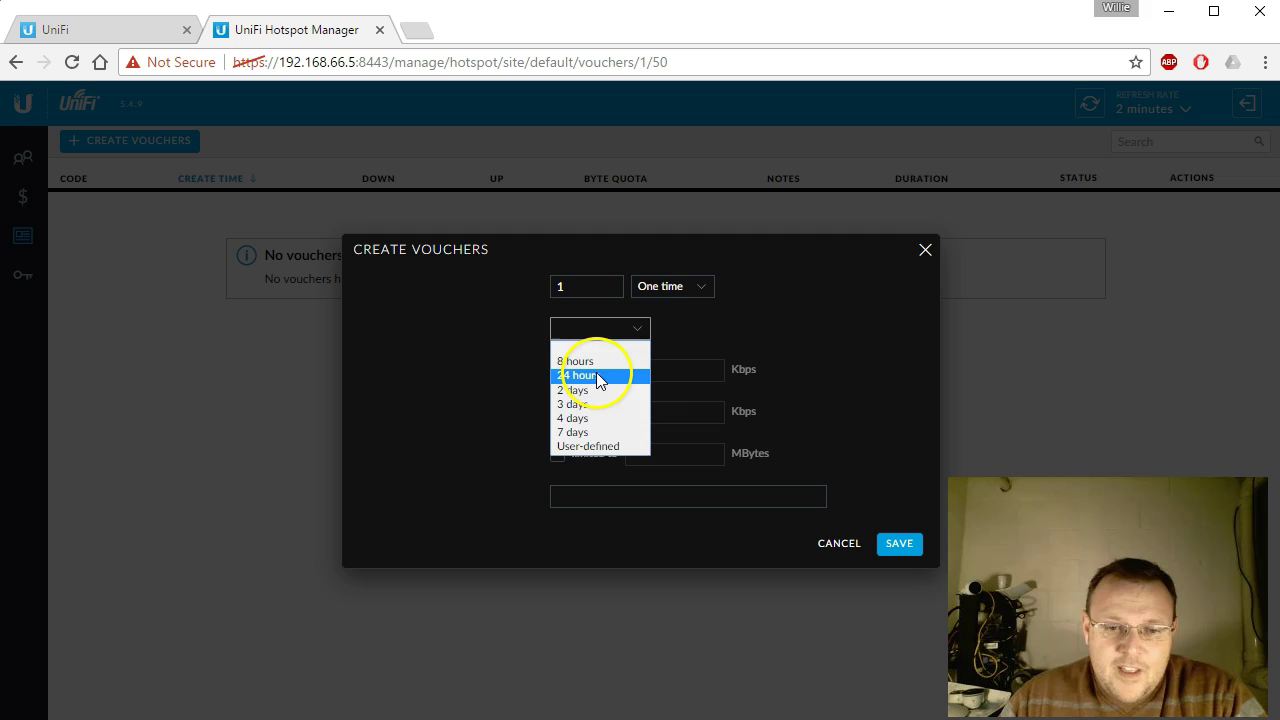
click(597, 376)
click(558, 455)
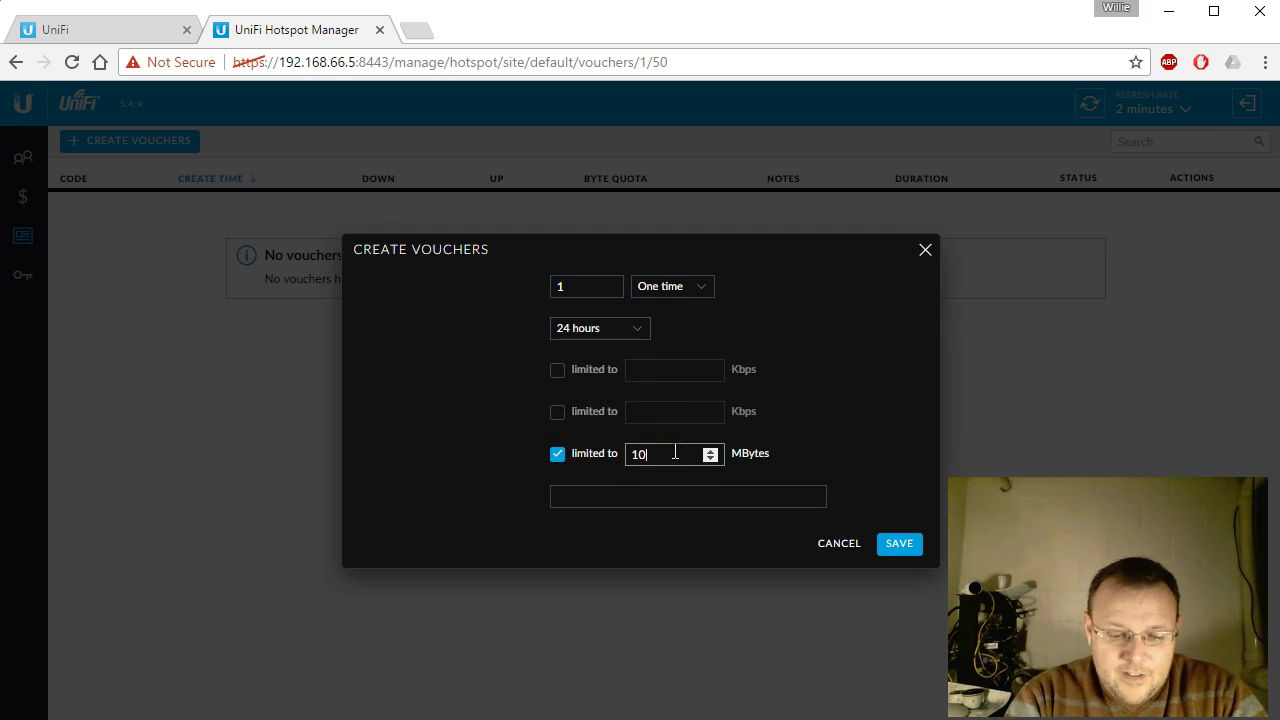
click(664, 496)
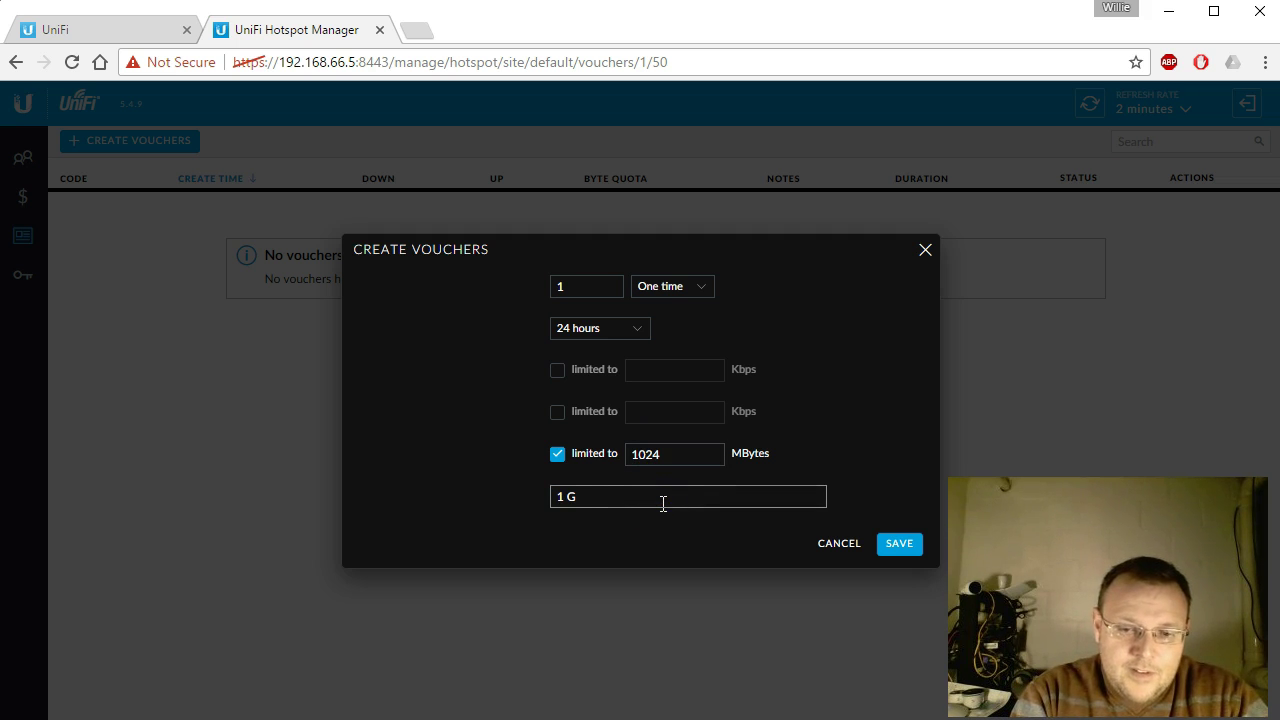
text(1 GB )
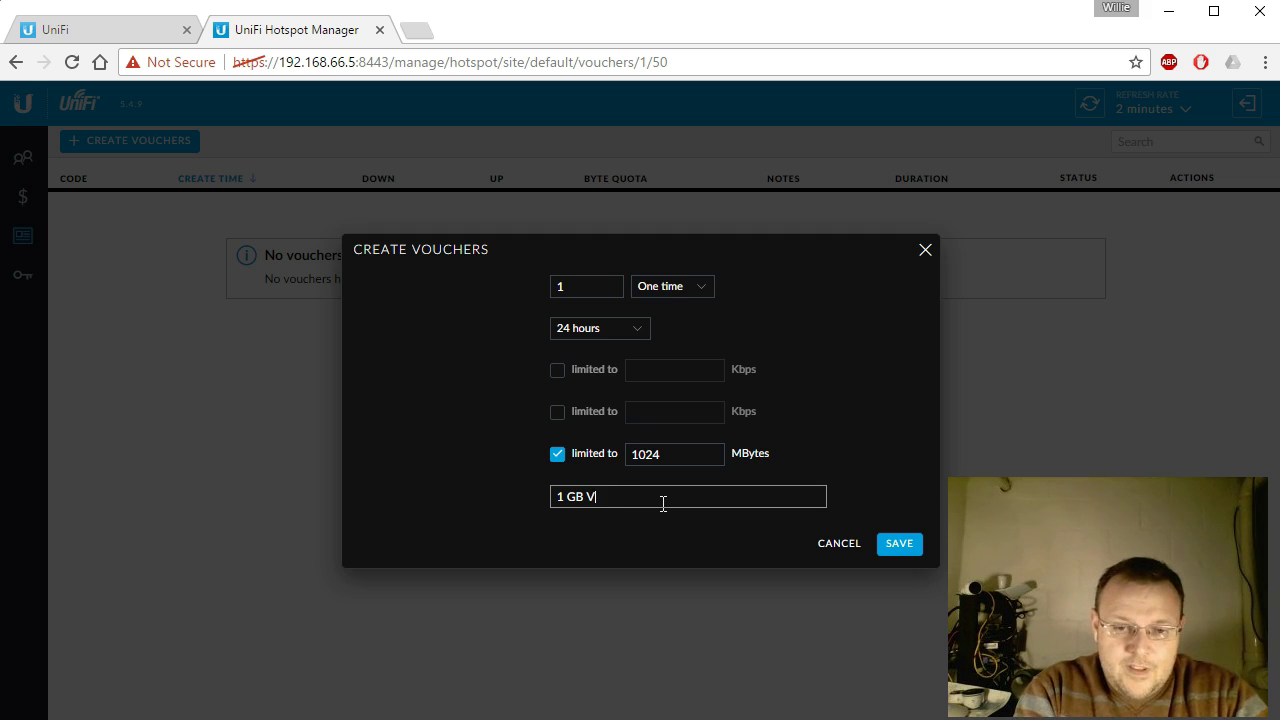
text(Voucher)
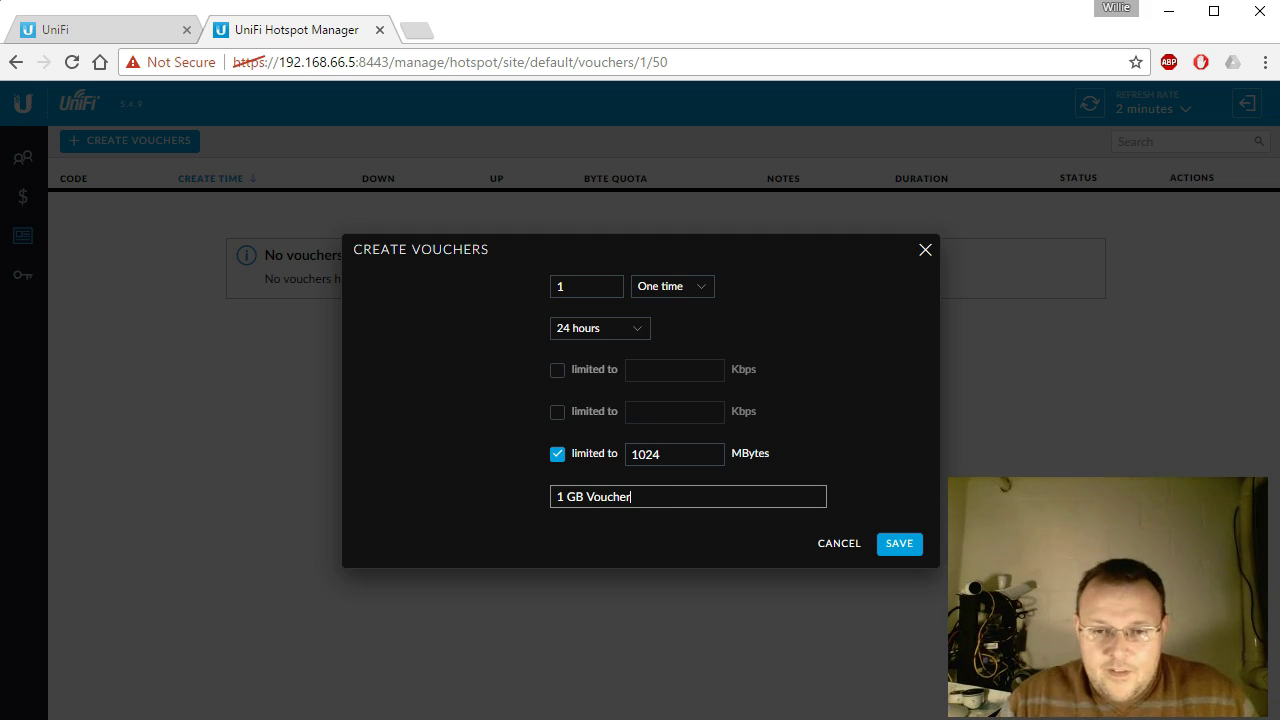
click(905, 548)
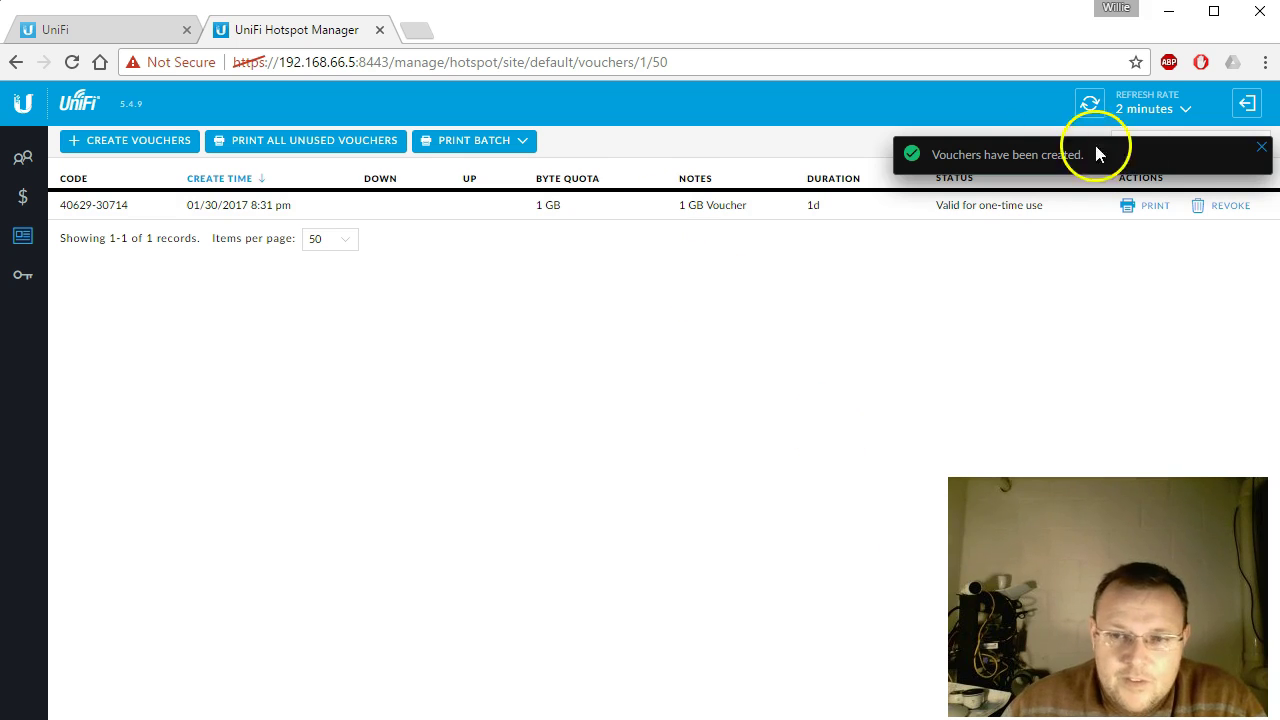
Step: Dismiss the notice, check the voucher's 1 GB quota, and start a new voucher form
click(1262, 150)
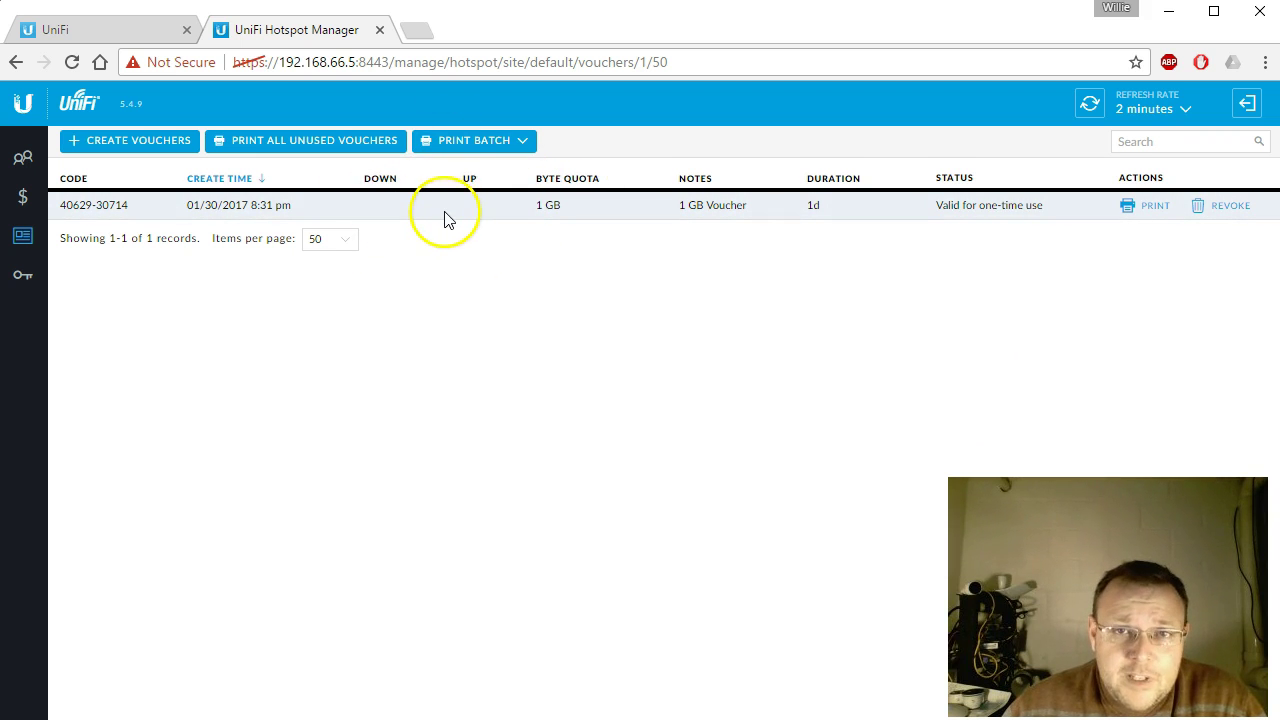
drag(537, 205, 569, 209)
click(574, 238)
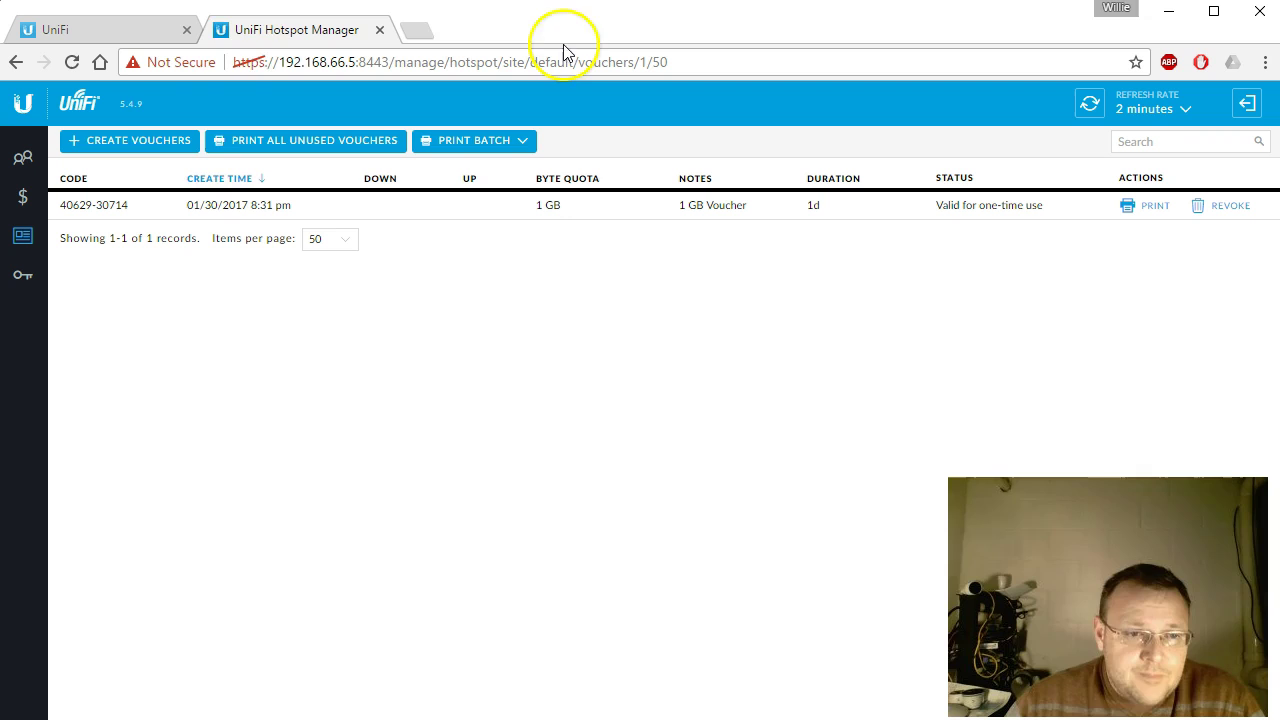
click(163, 148)
drag(582, 287, 479, 287)
Step: Save 1 voucher: 24 hours, 512 Kbps down/up, 1024 MB quota, noted '1GB Throttled'
text(1)
click(555, 322)
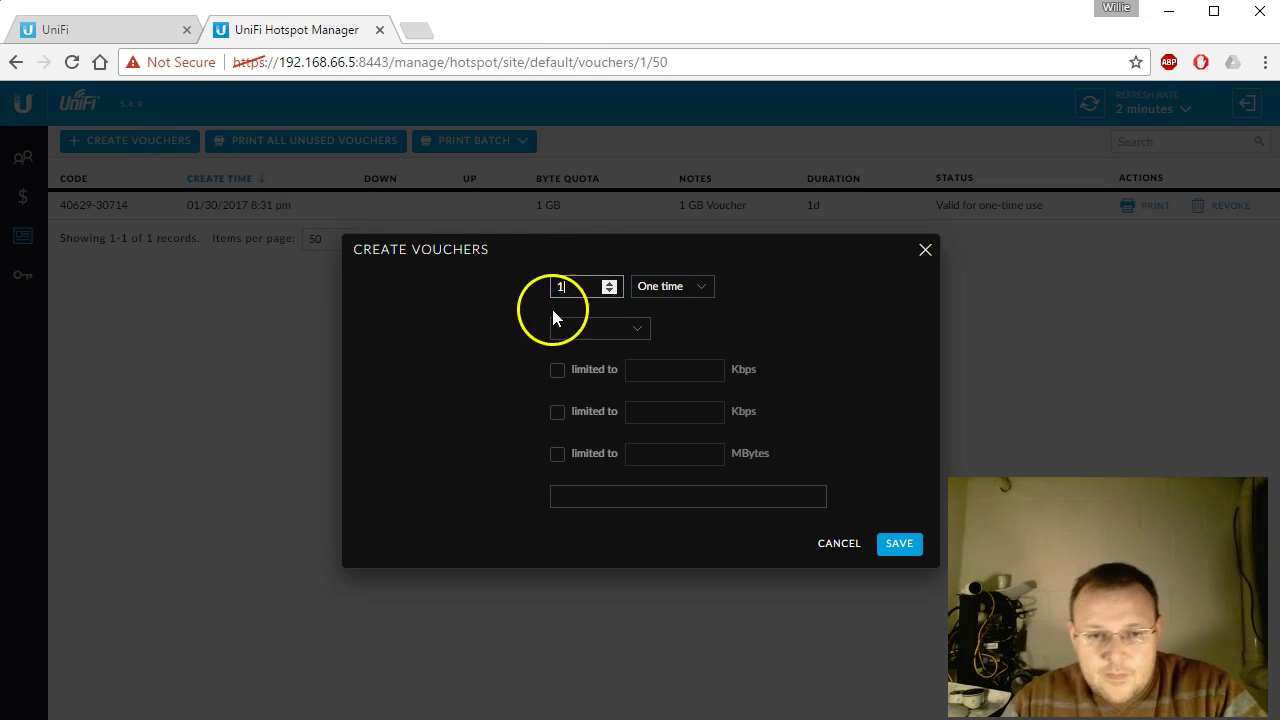
click(588, 376)
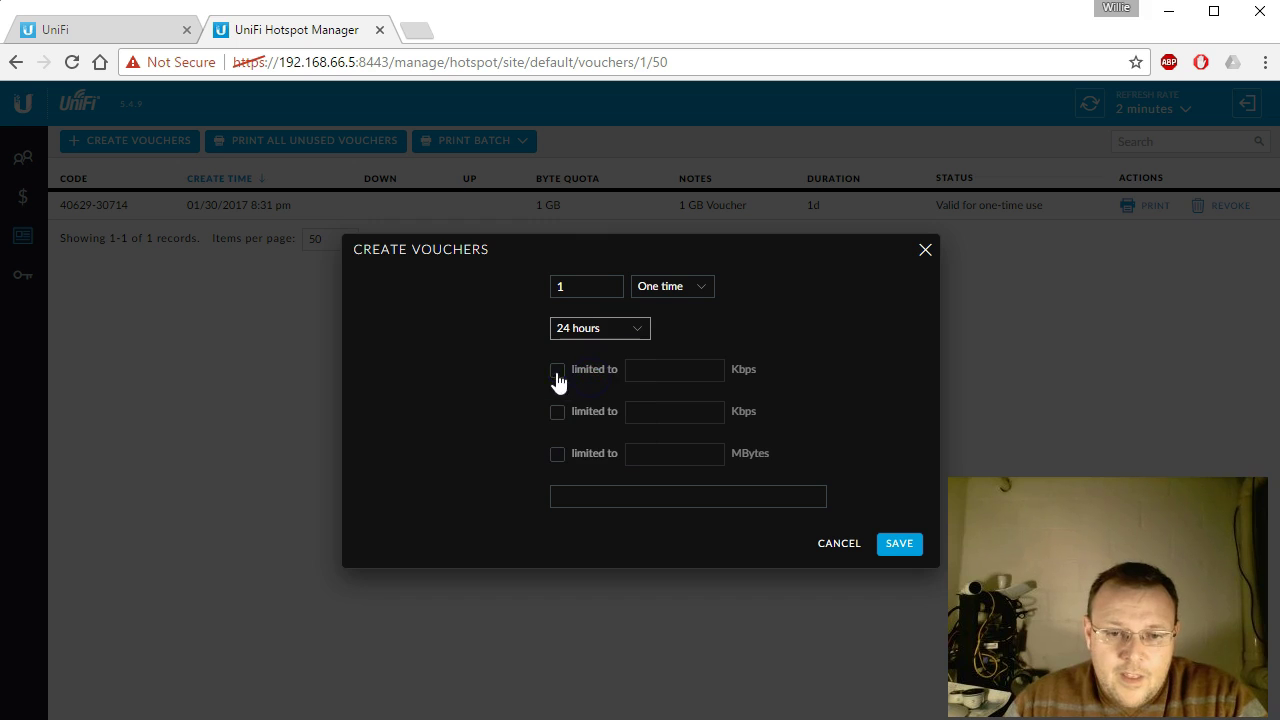
click(557, 372)
click(557, 412)
click(658, 369)
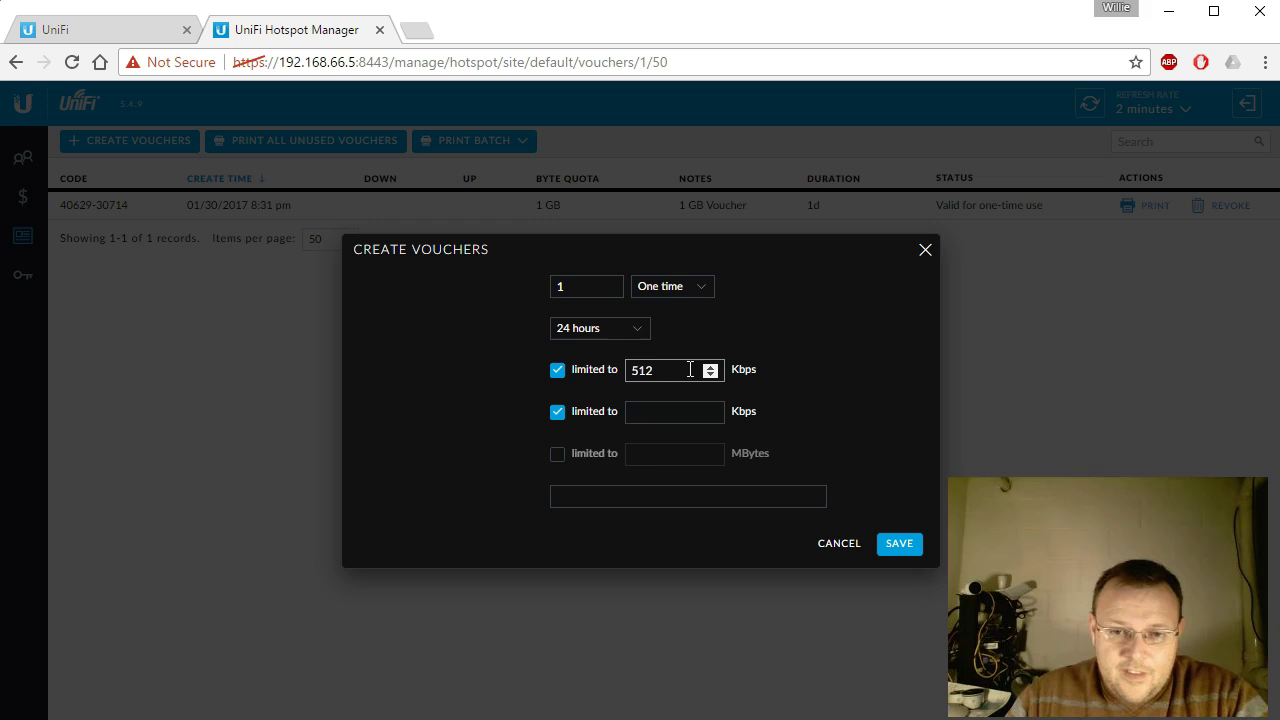
click(675, 421)
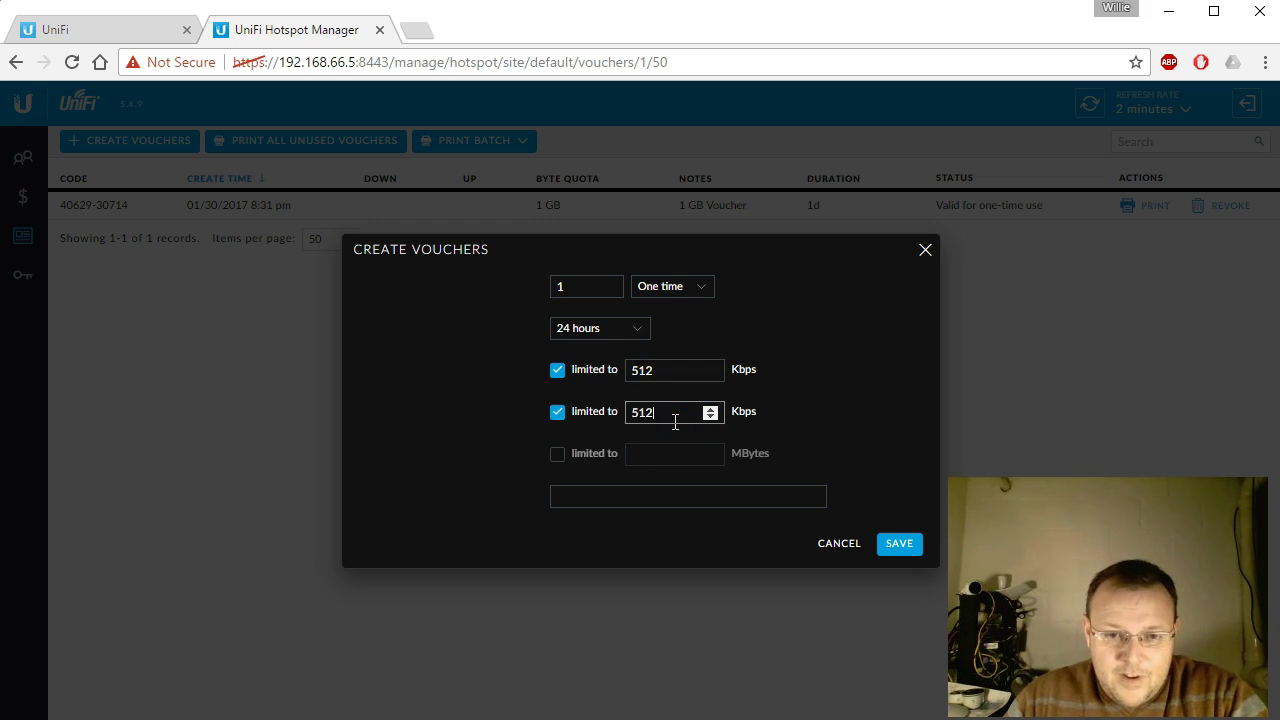
click(562, 455)
click(666, 465)
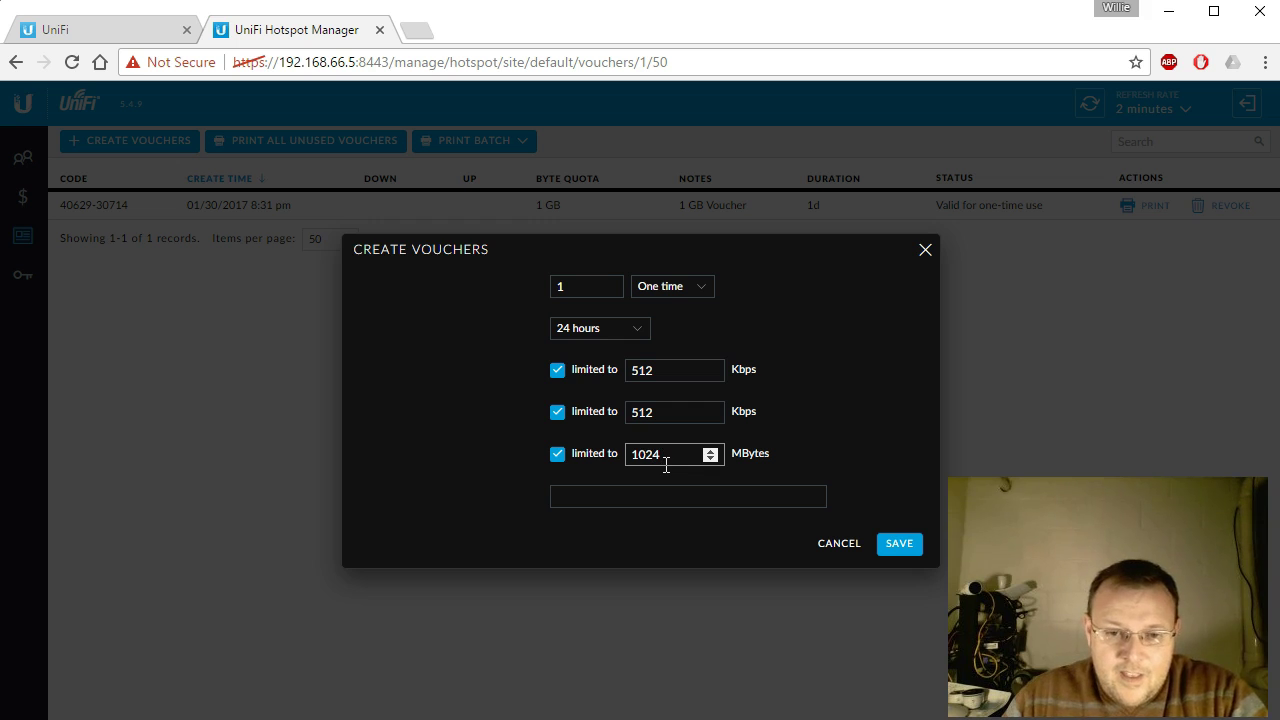
click(660, 503)
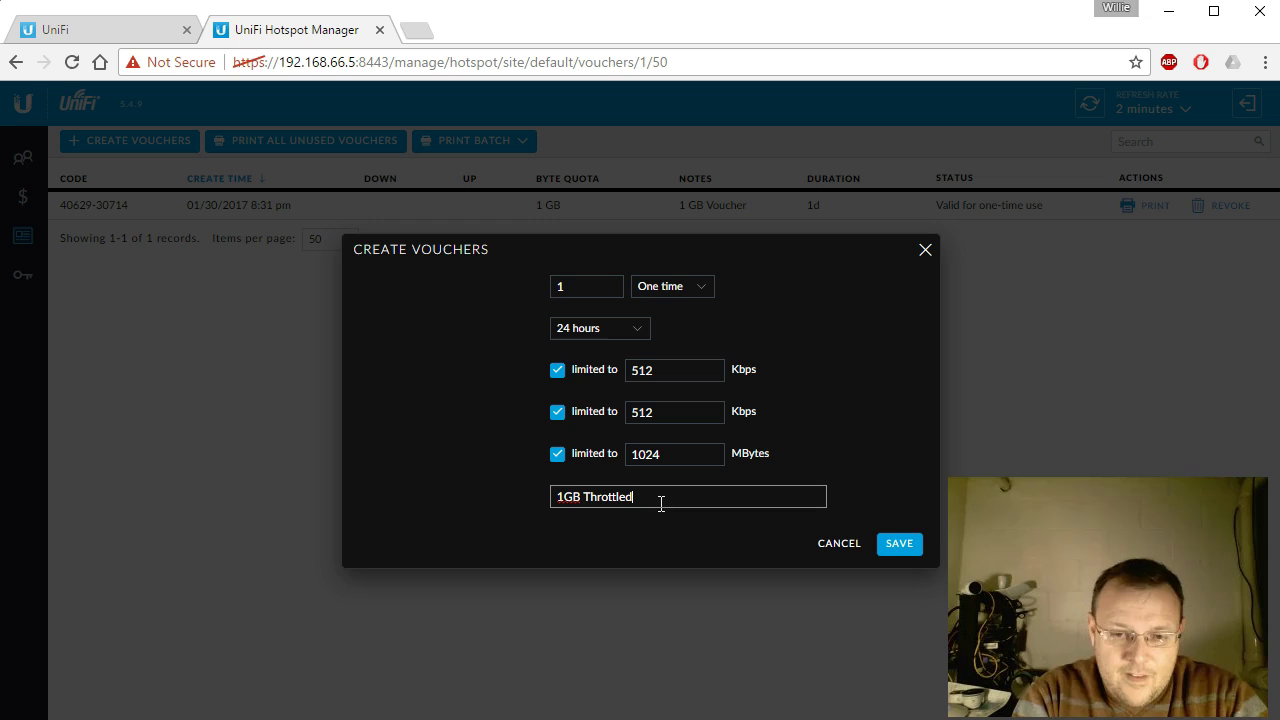
click(899, 543)
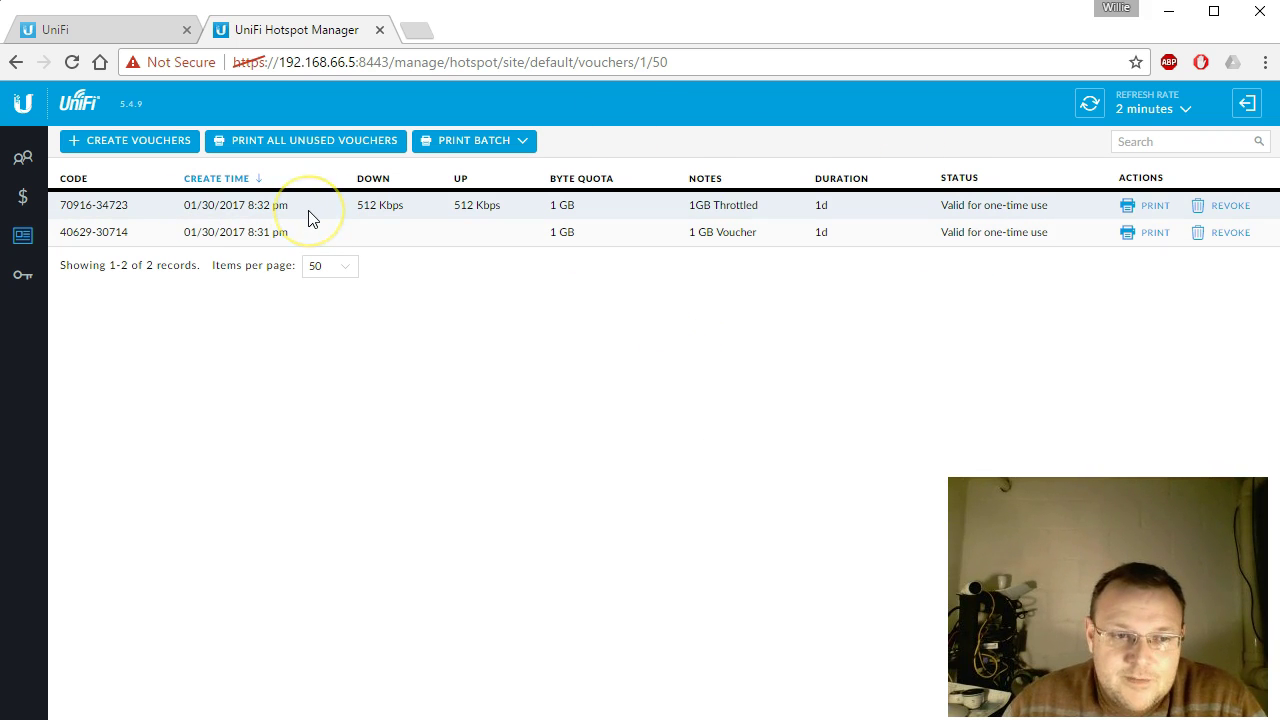
Step: Start a third voucher form with one-time use and quantity 1
click(437, 238)
click(439, 241)
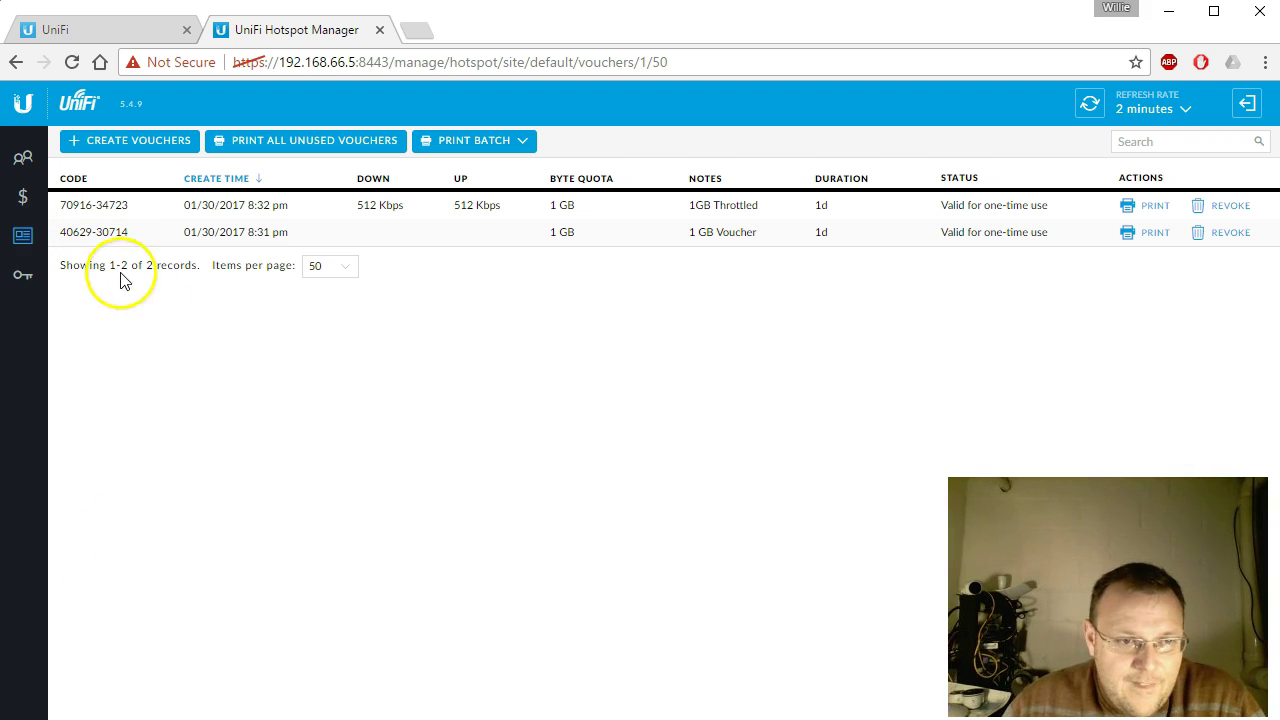
click(151, 141)
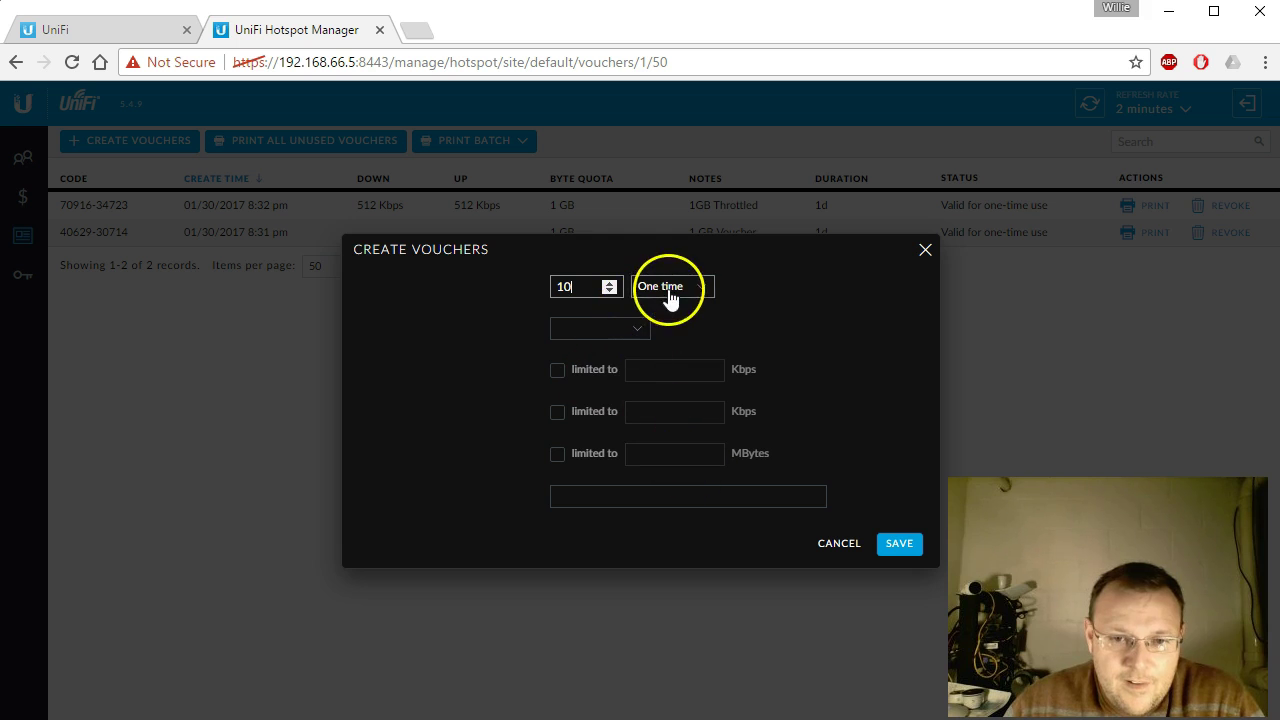
click(669, 292)
click(670, 300)
click(608, 329)
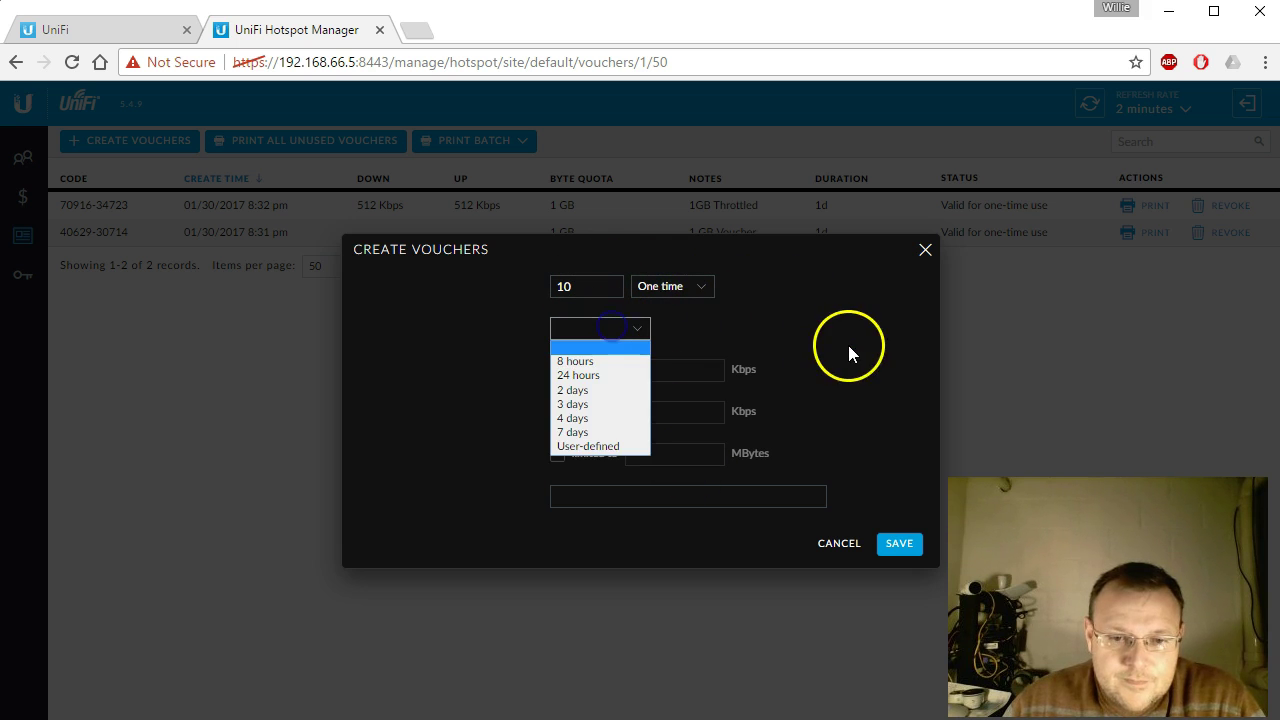
click(797, 320)
key(Tab)
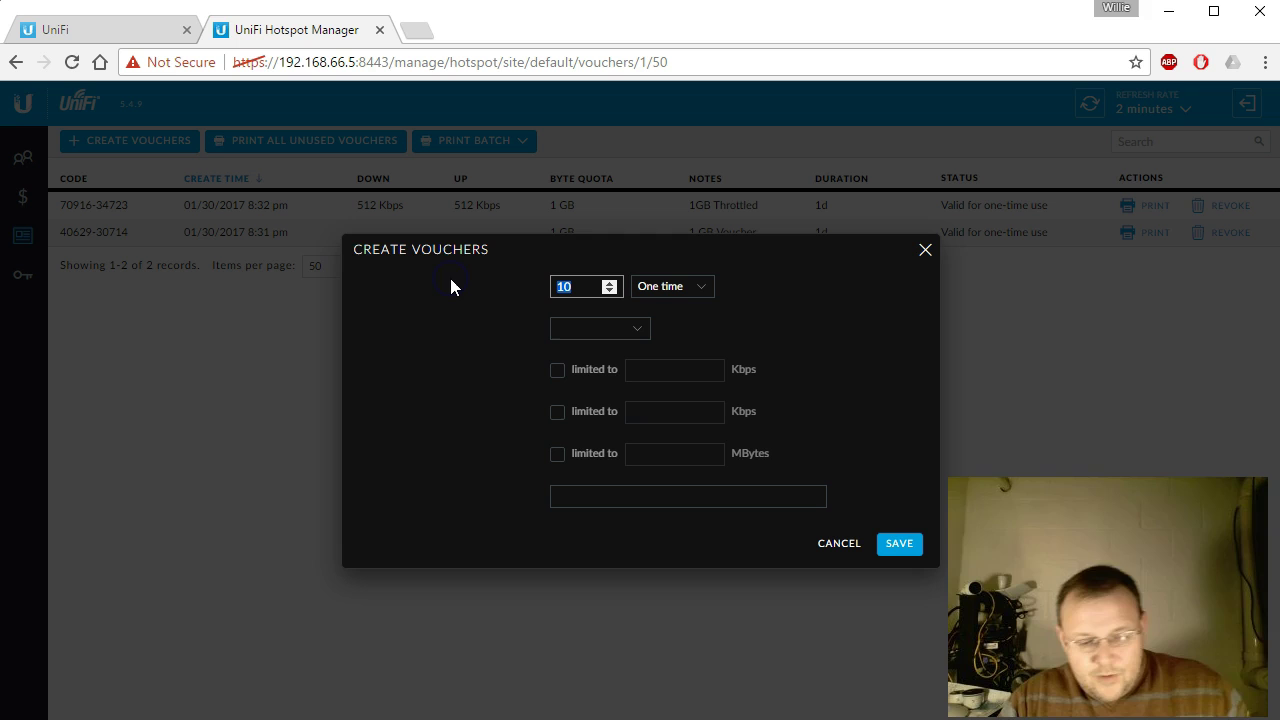
text(1)
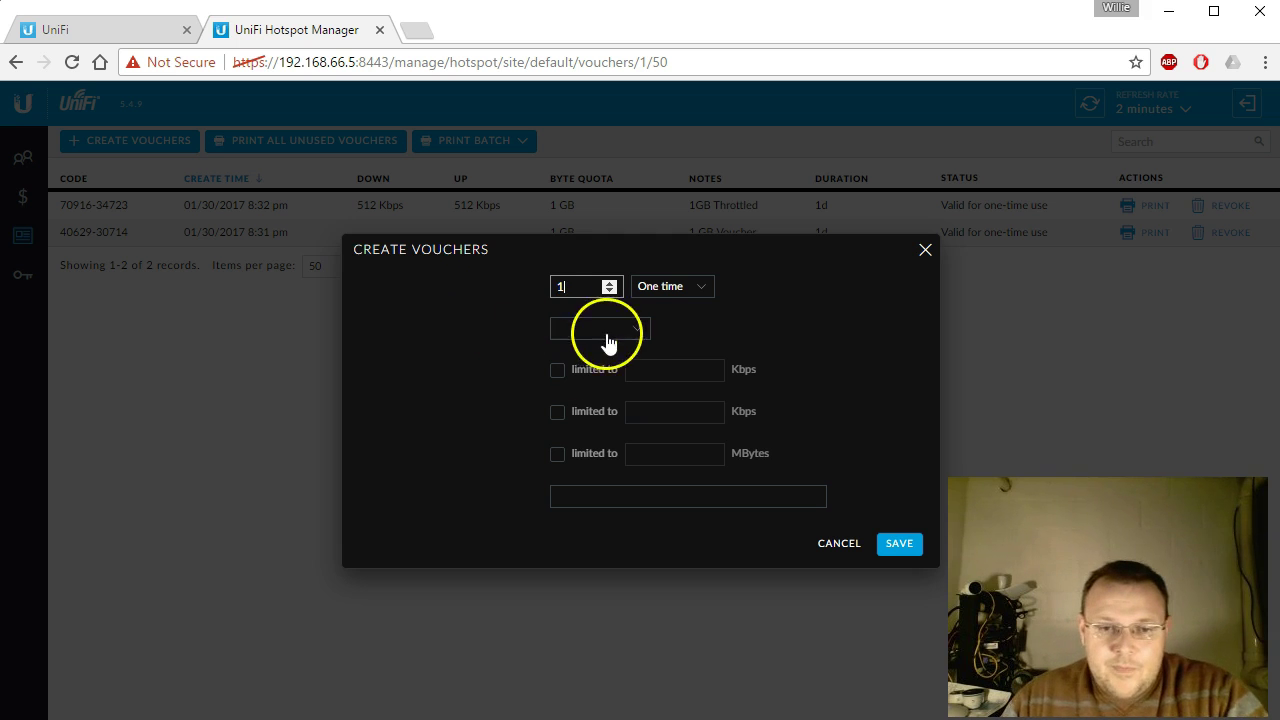
Step: Give the voucher a 2-day duration, 4096 MB quota and note '4 GB', then save
click(640, 330)
click(737, 322)
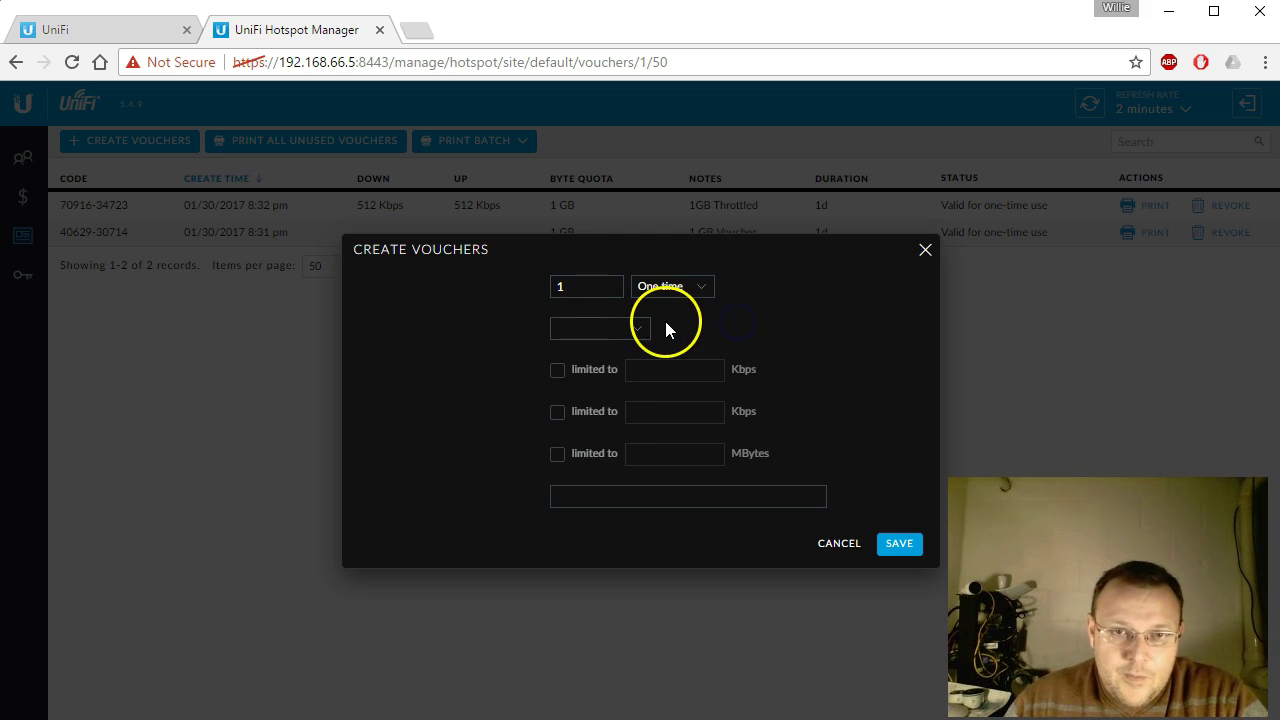
click(640, 335)
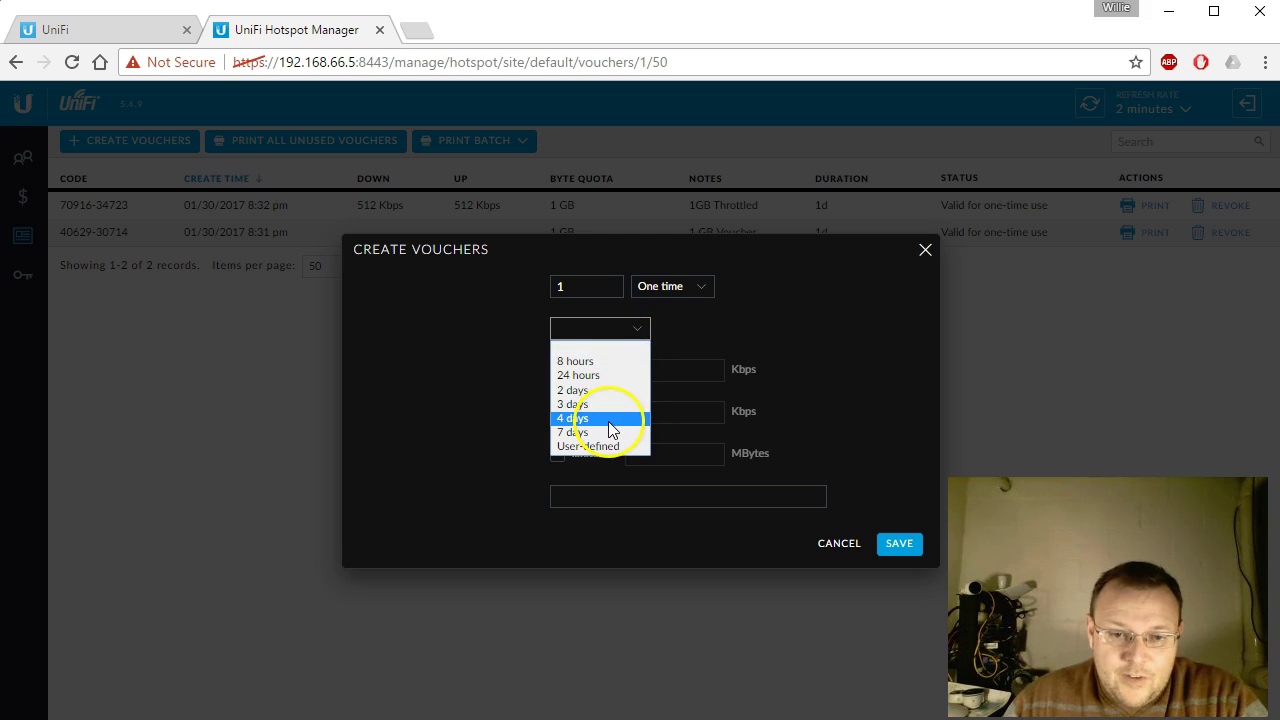
click(604, 390)
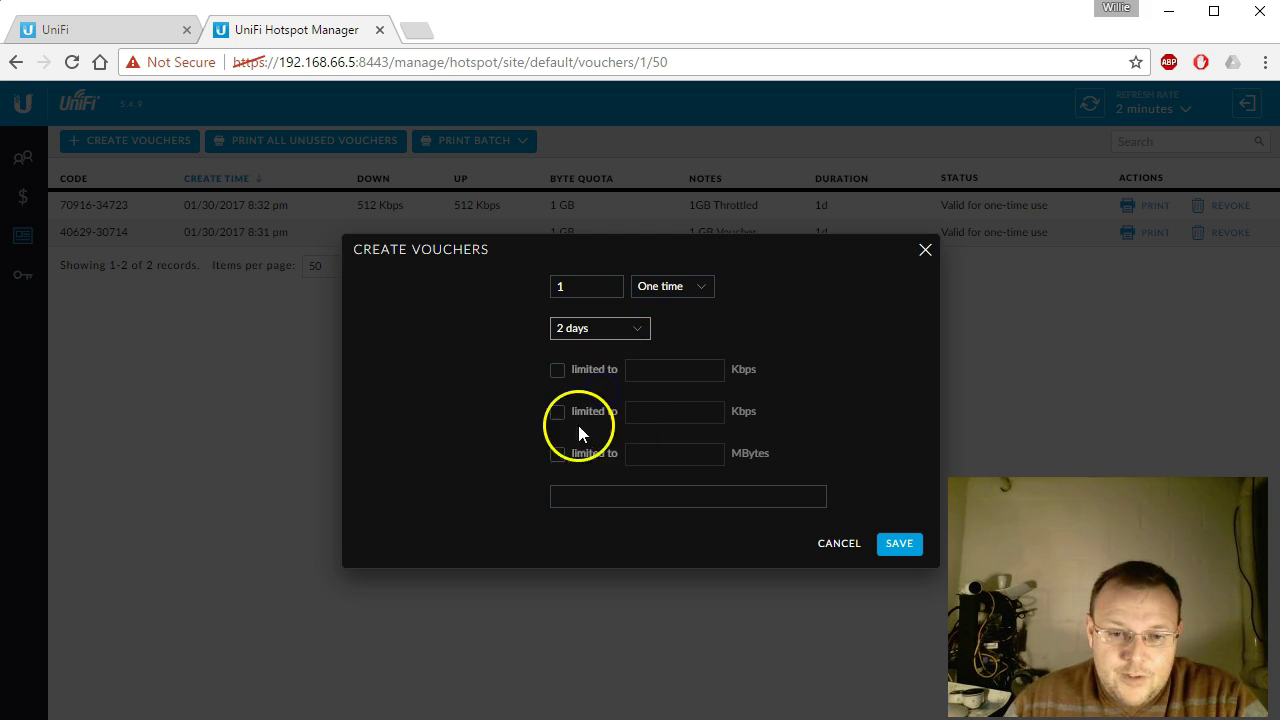
click(563, 456)
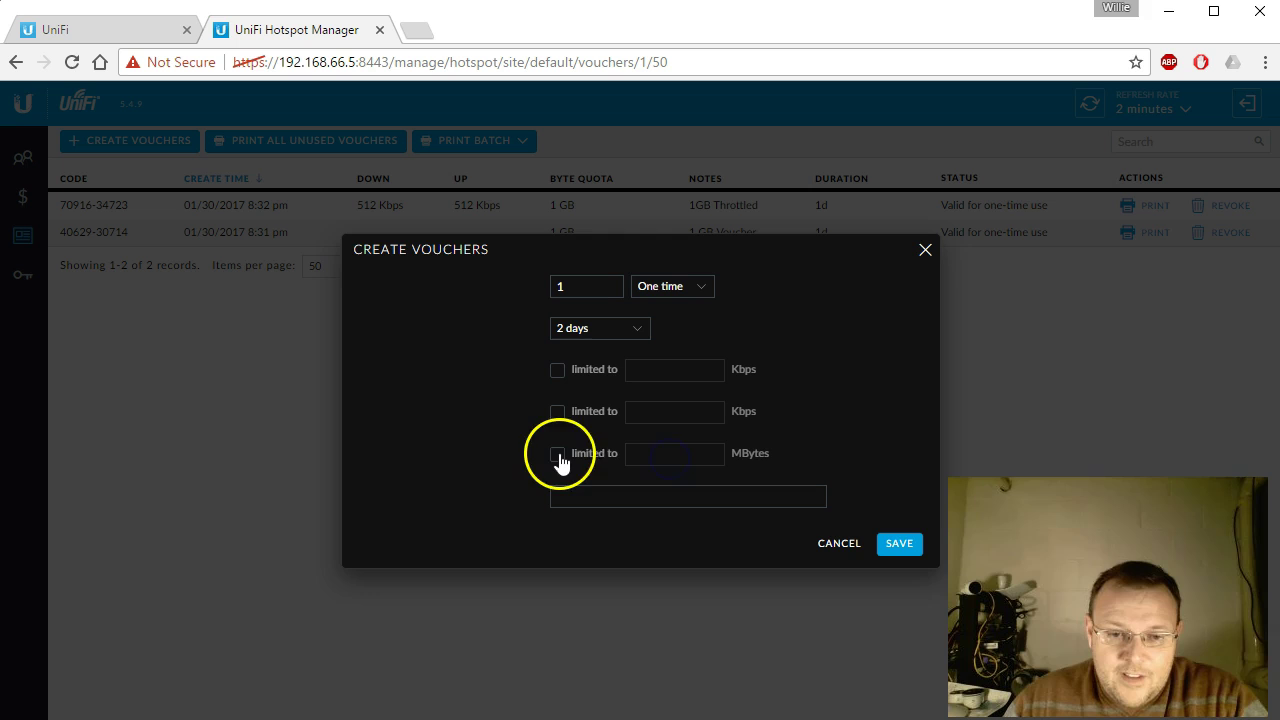
click(685, 459)
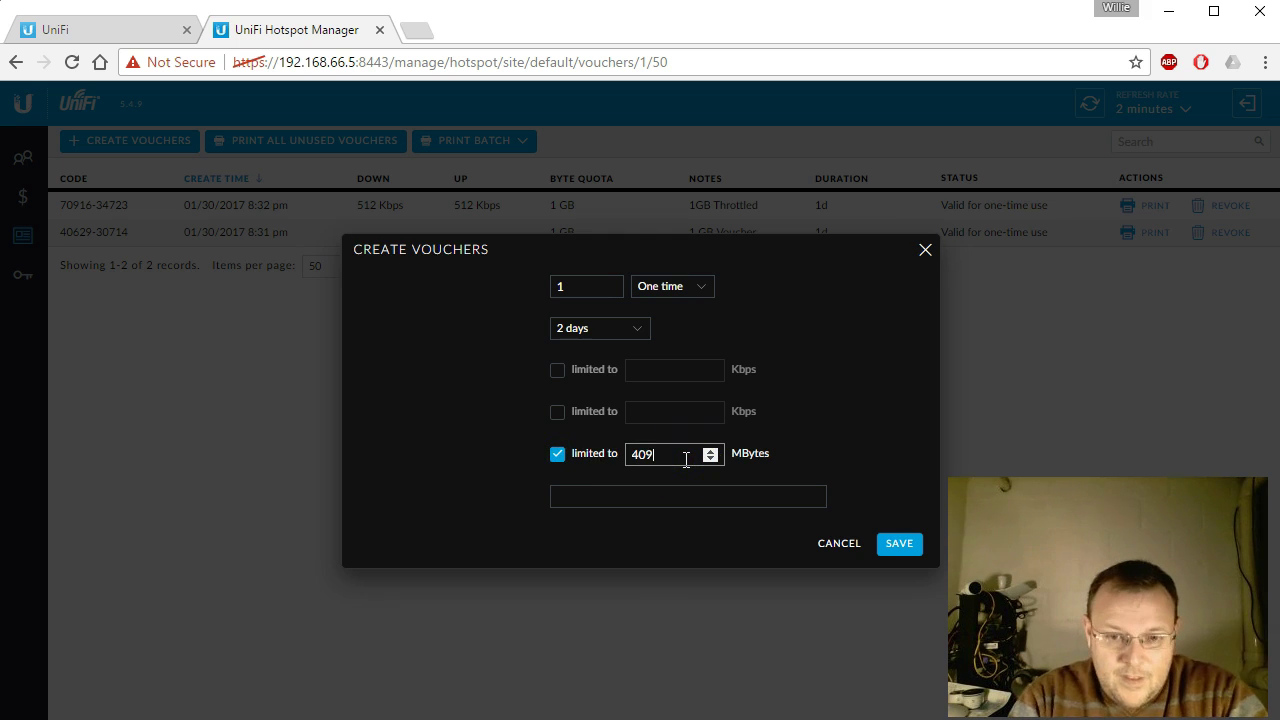
click(632, 490)
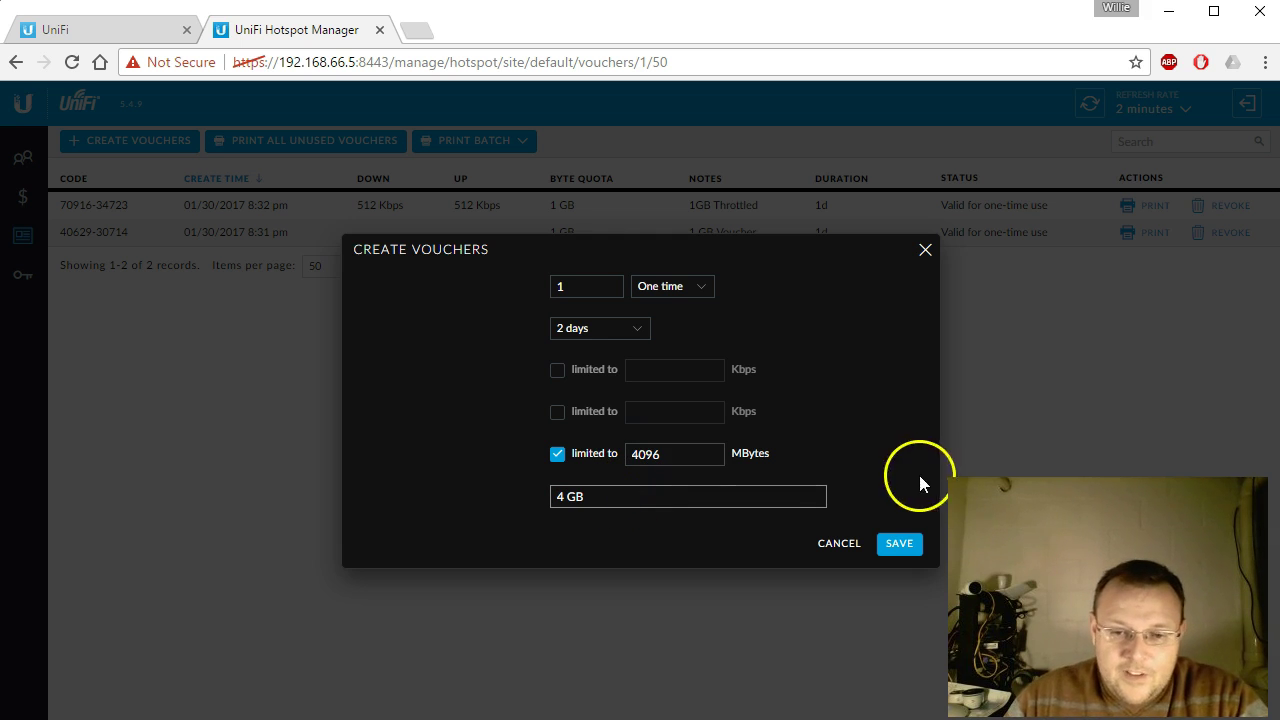
click(900, 543)
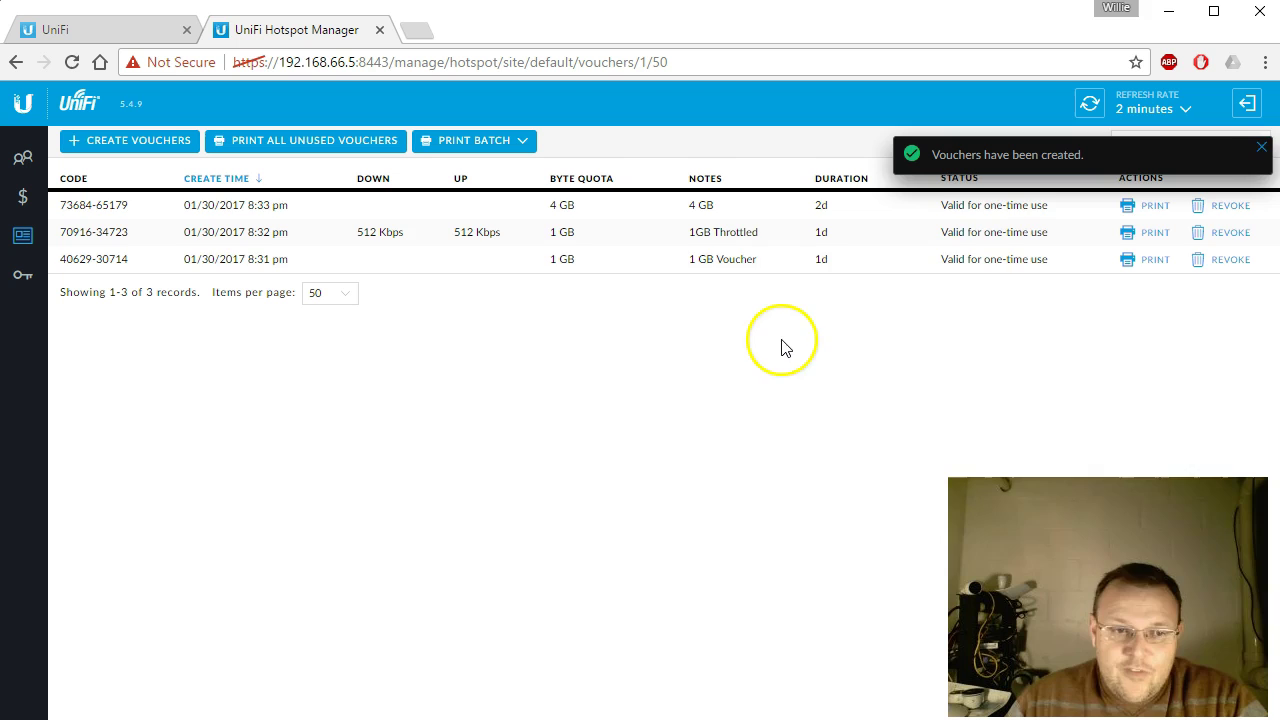
Step: Dismiss the vouchers notification, close Hotspot Manager, and go to Wireless Networks settings
click(1260, 147)
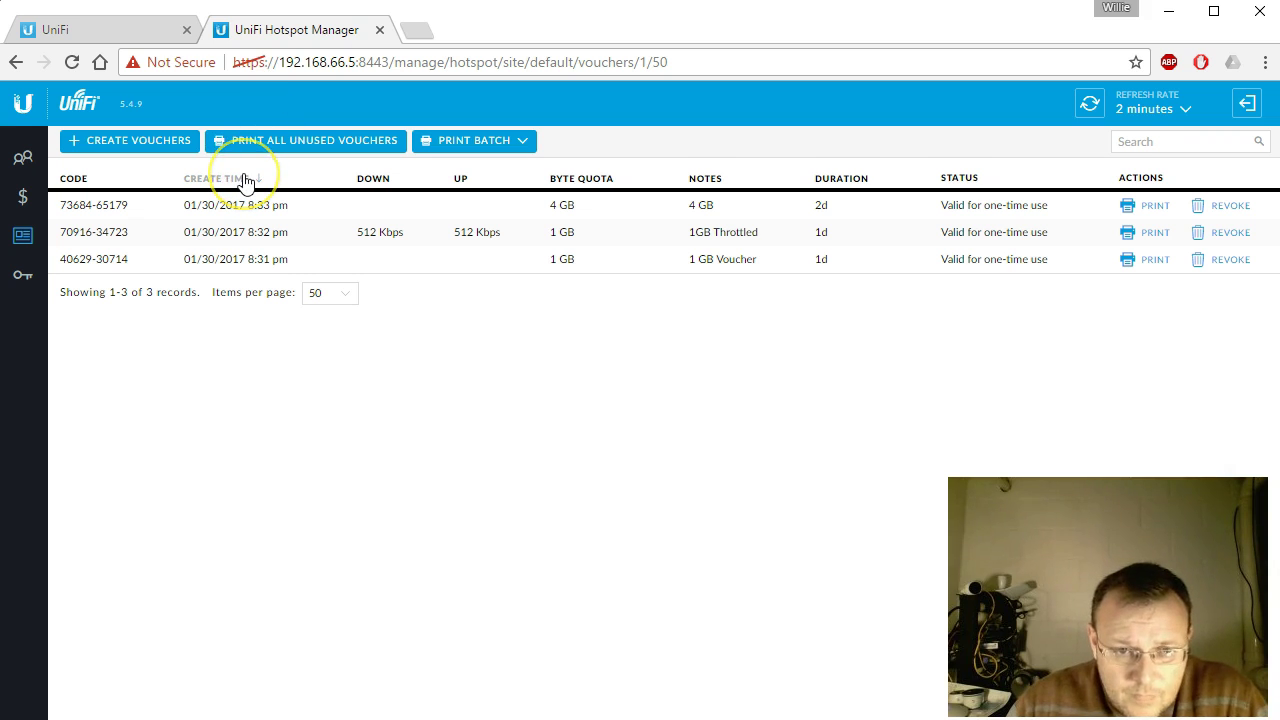
click(379, 30)
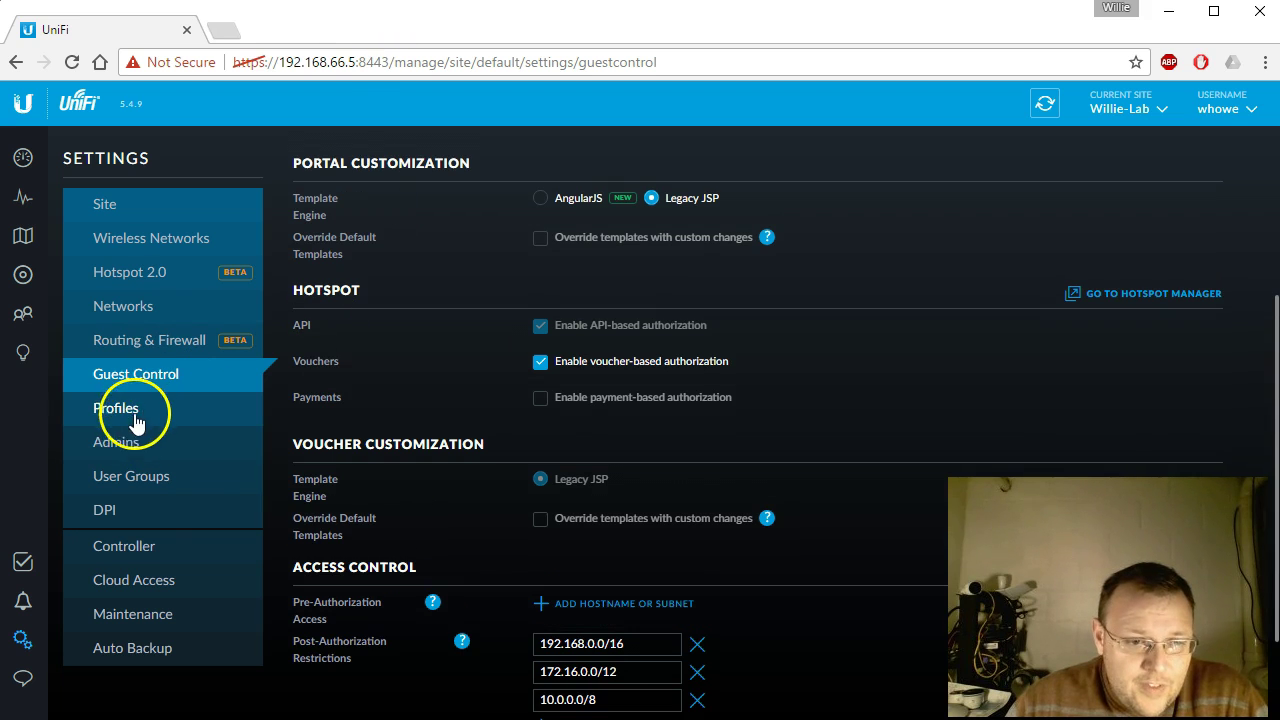
click(152, 482)
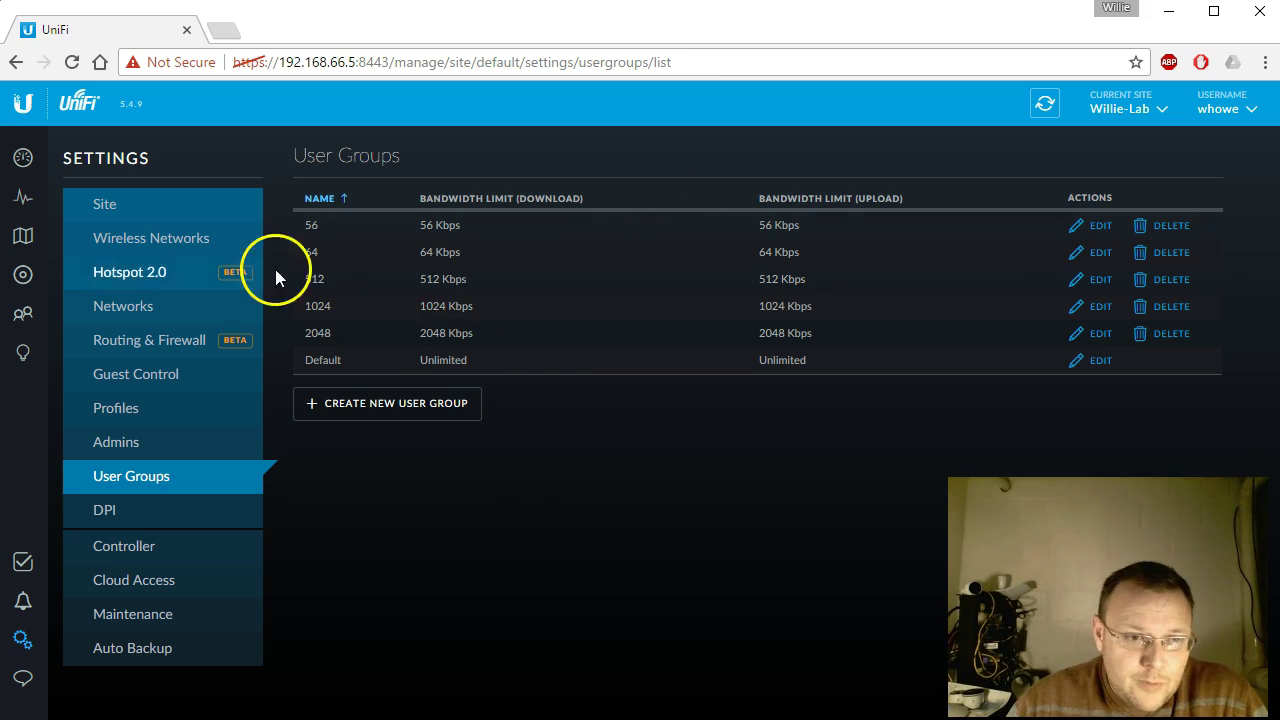
click(158, 238)
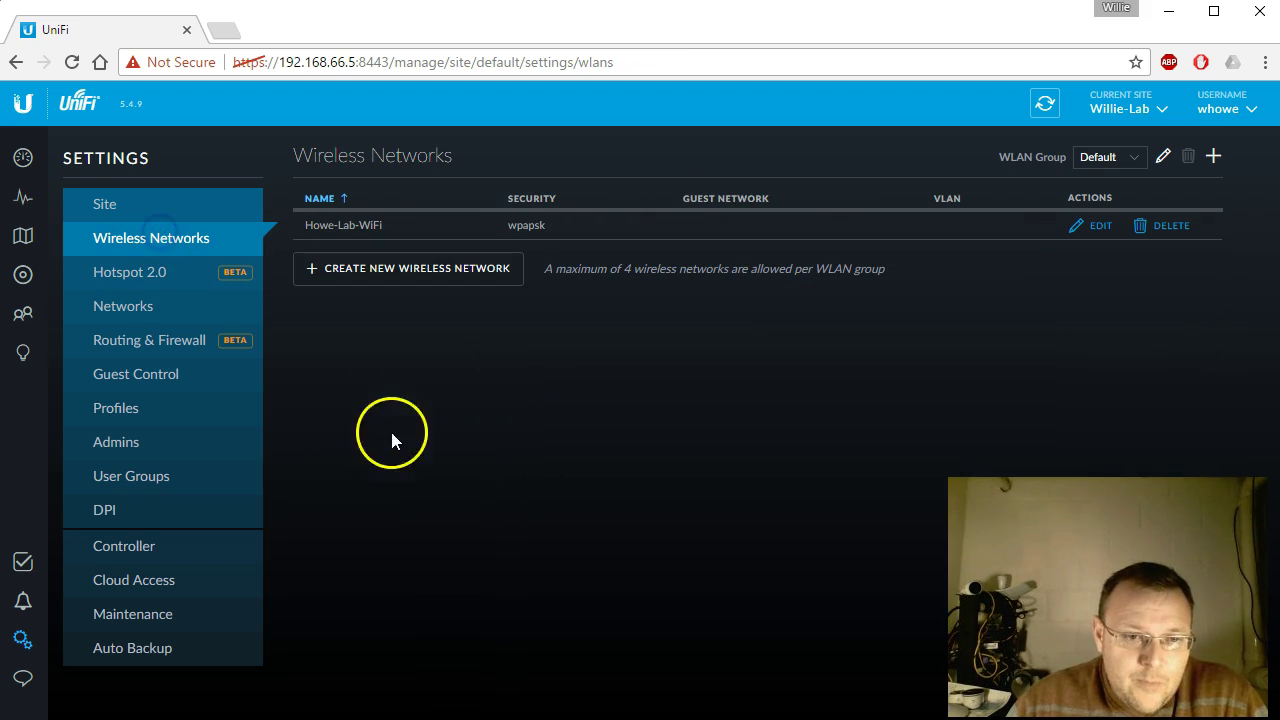
click(1100, 226)
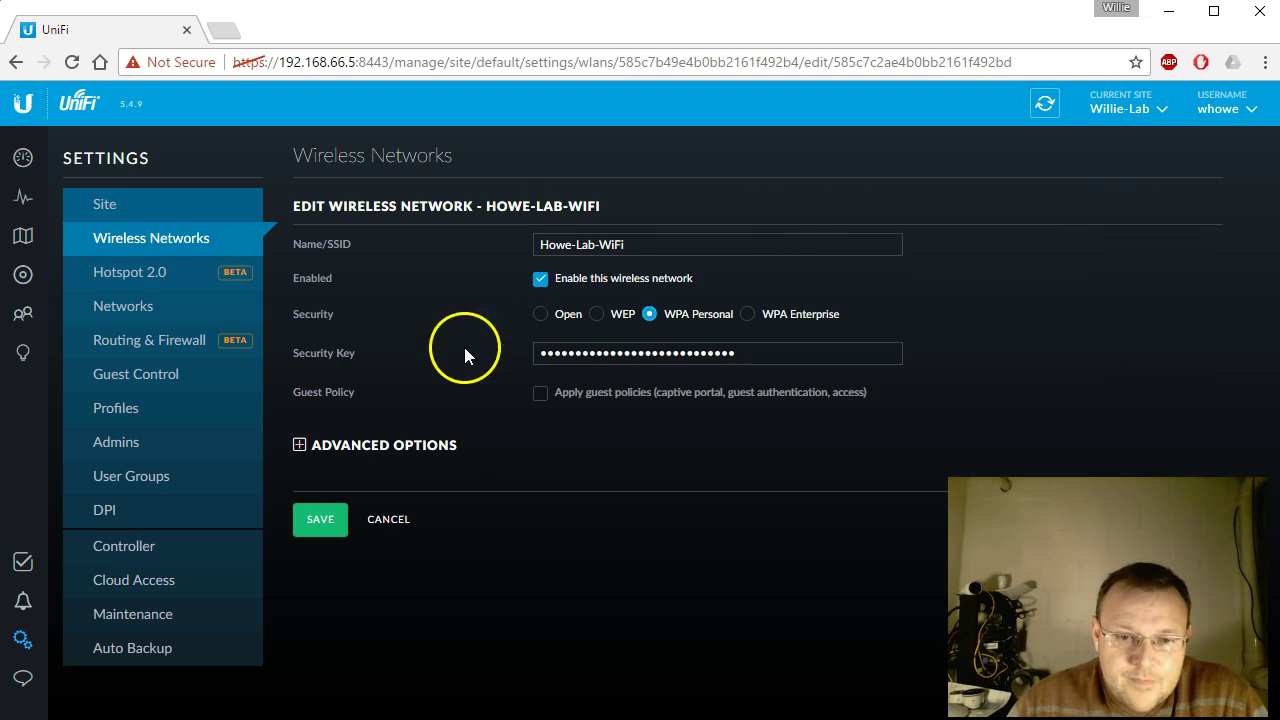
click(303, 450)
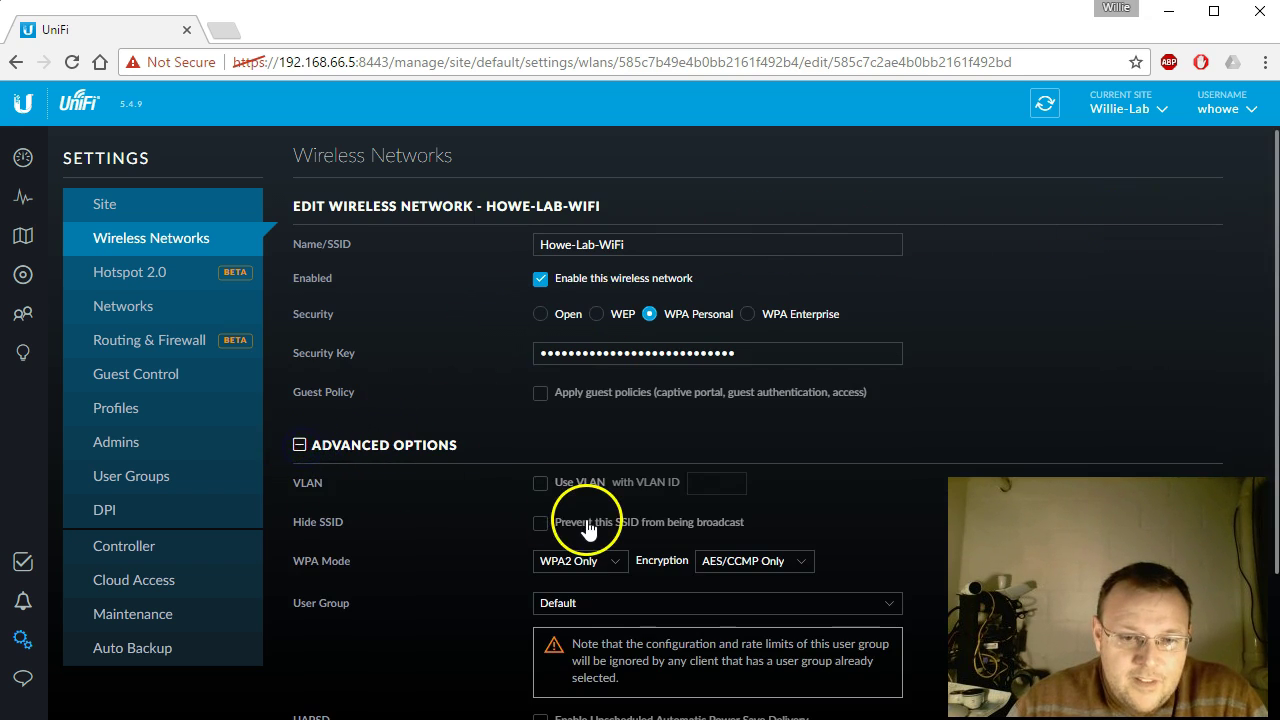
scroll(587, 530, down, 2)
scroll(489, 472, up, 2)
scroll(459, 495, down, 1)
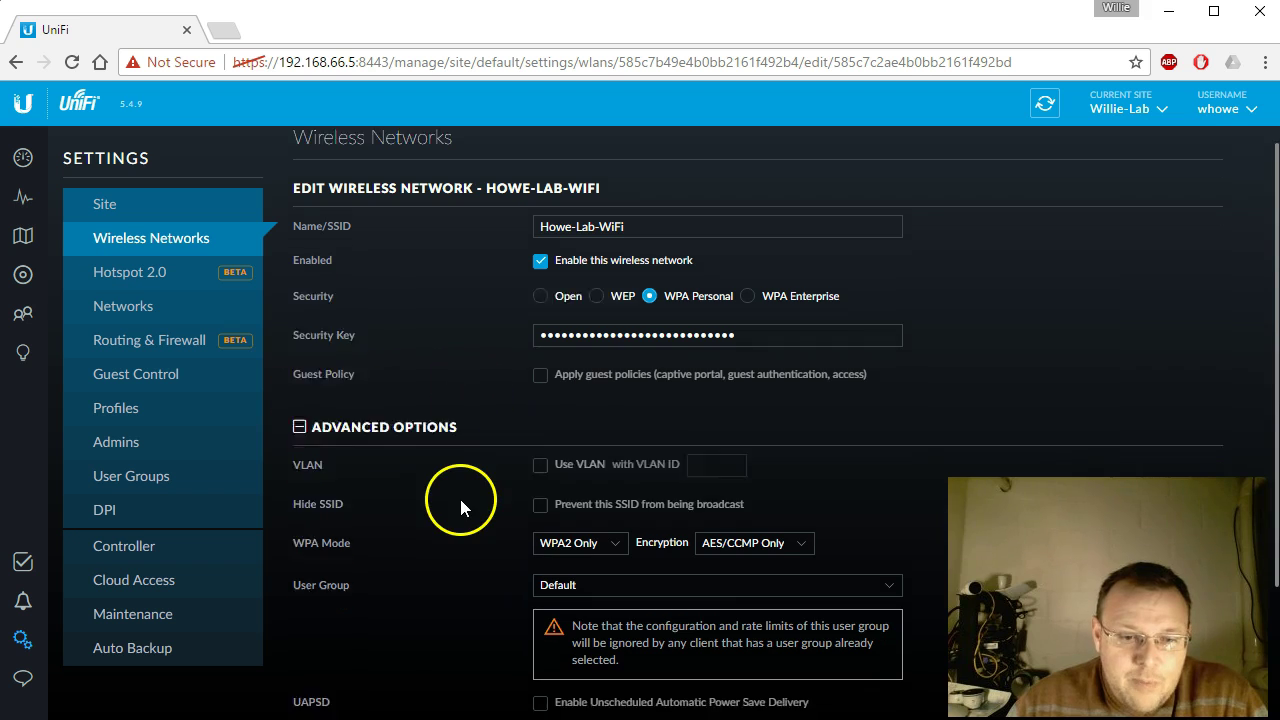
scroll(459, 495, down, 2)
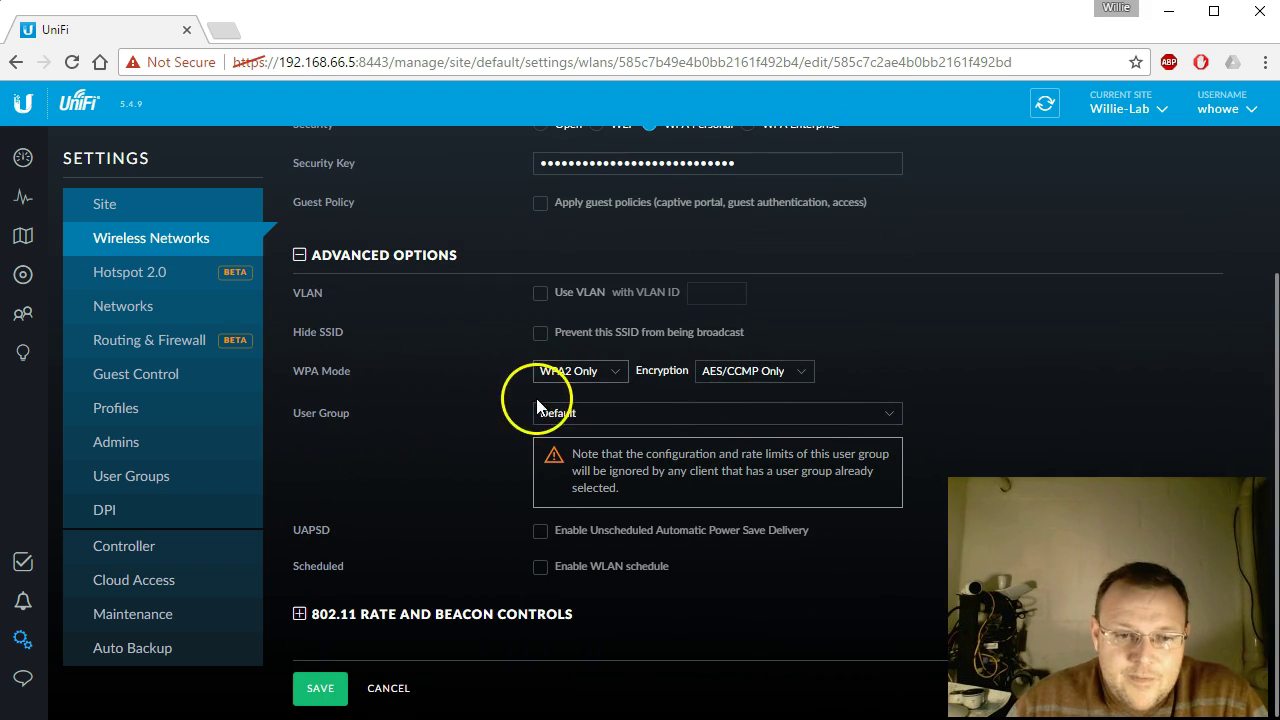
click(641, 424)
click(600, 432)
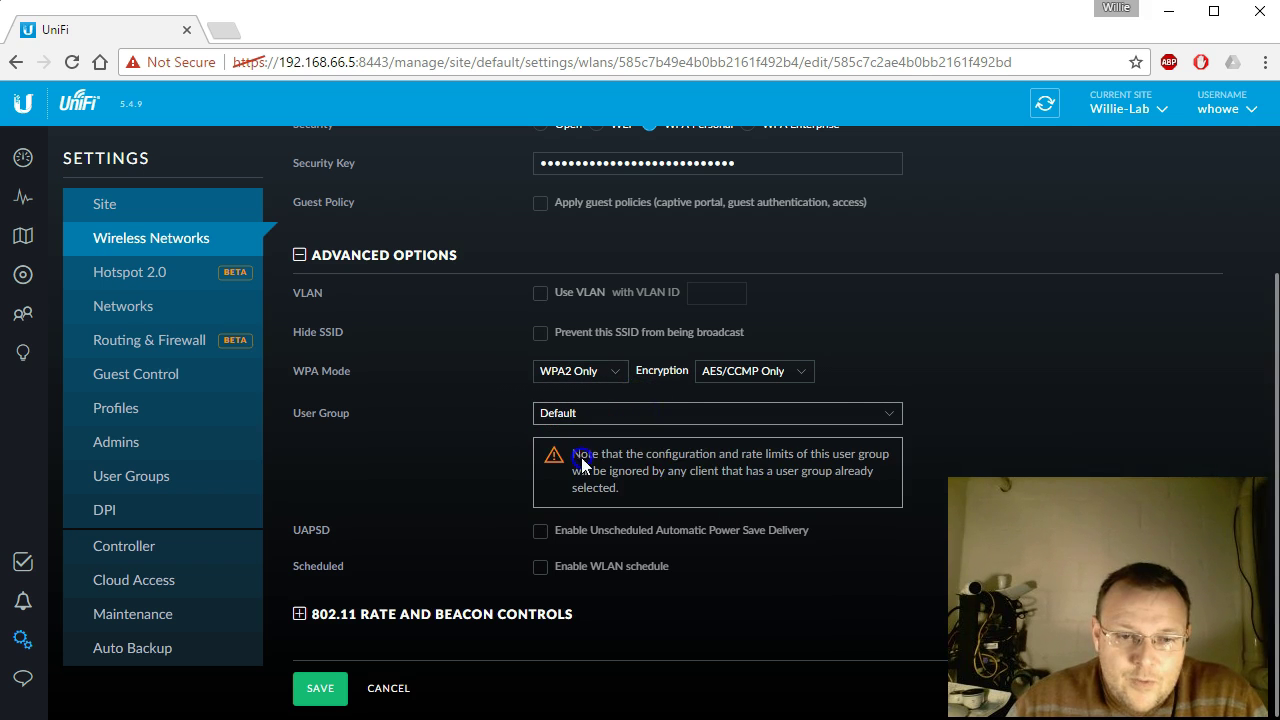
scroll(957, 440, up, 3)
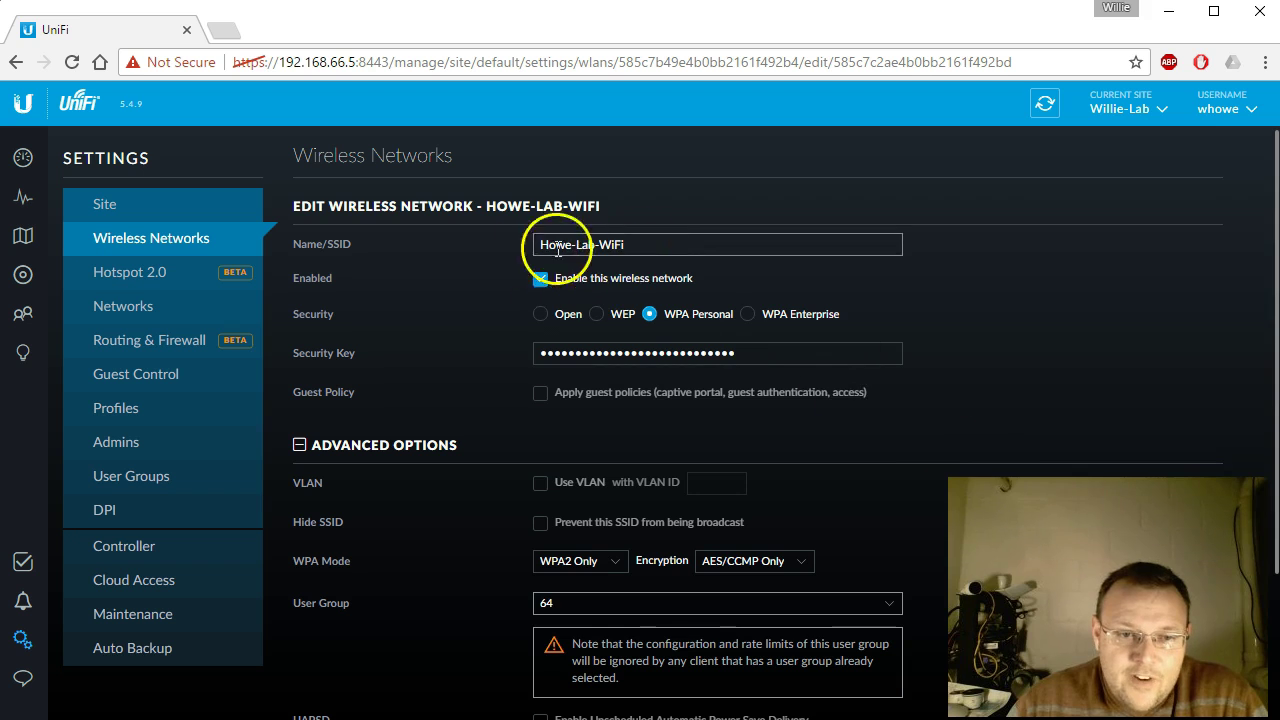
scroll(473, 460, down, 2)
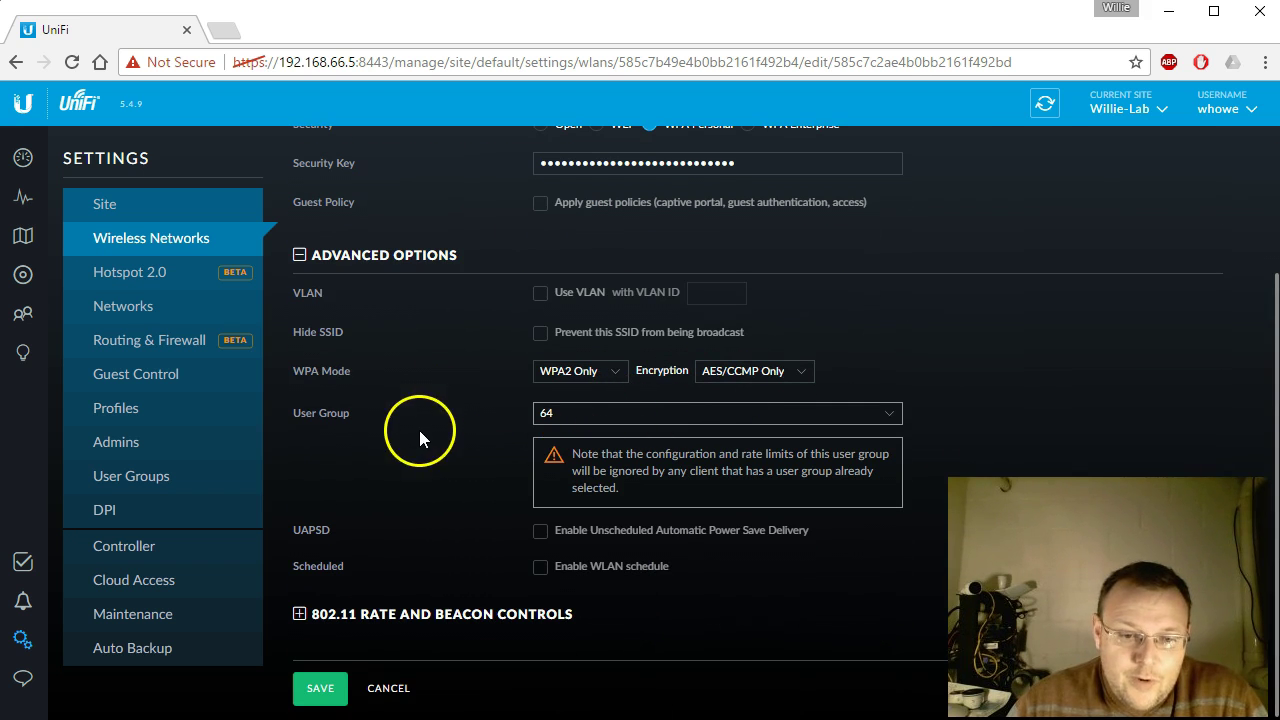
Step: Discard the open edits and start a new WPA Personal network 'Howe-Lab-WiFi-1MB' with a security key
click(388, 688)
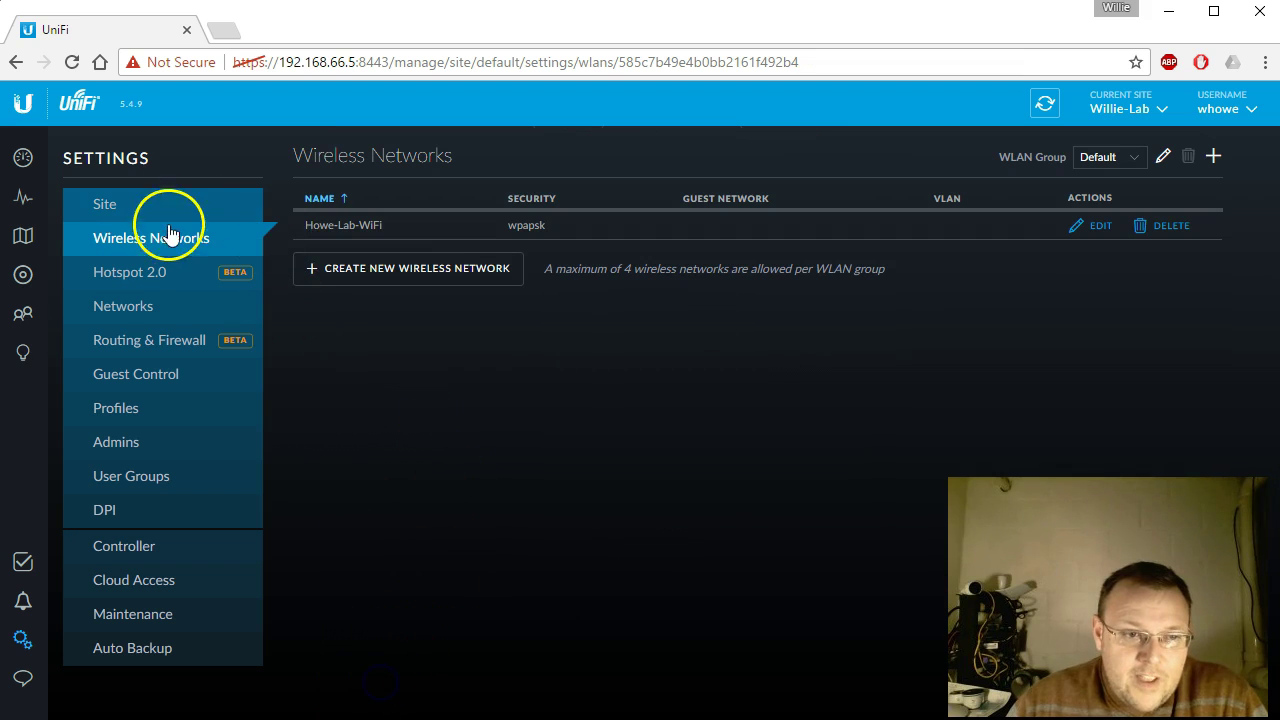
click(366, 275)
click(606, 248)
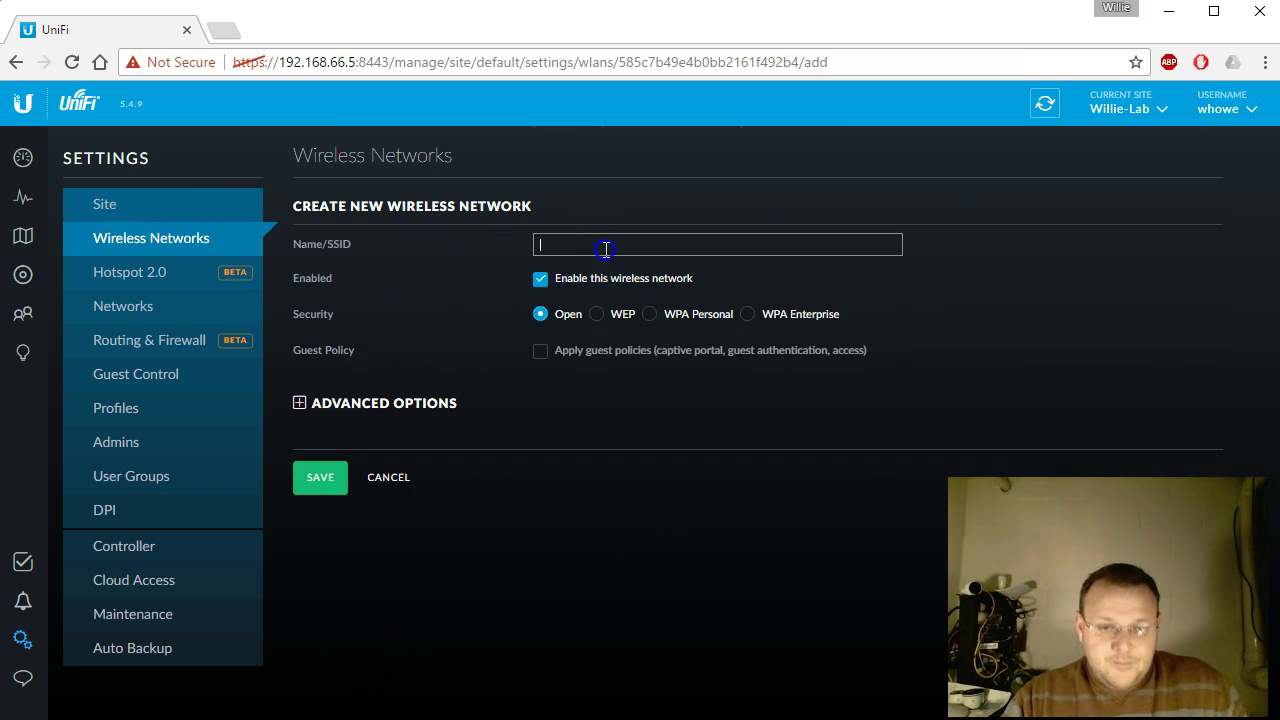
text(Howe-La)
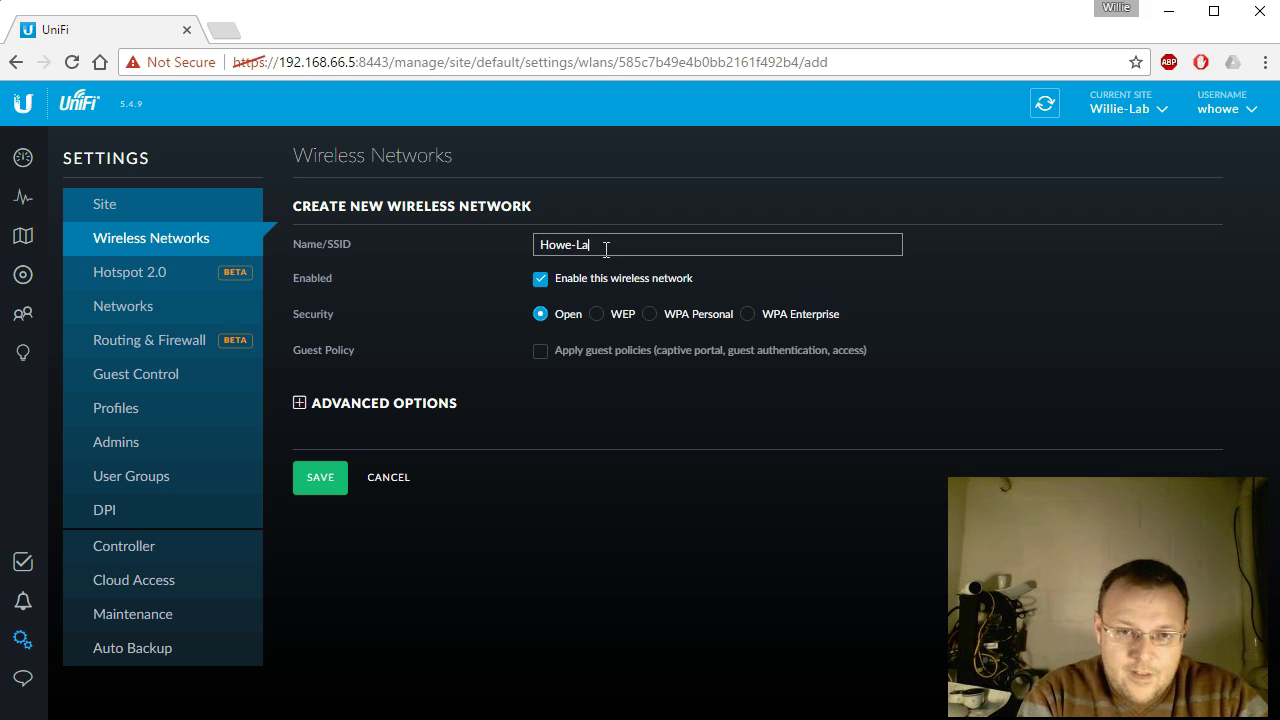
text(b-WiFi)
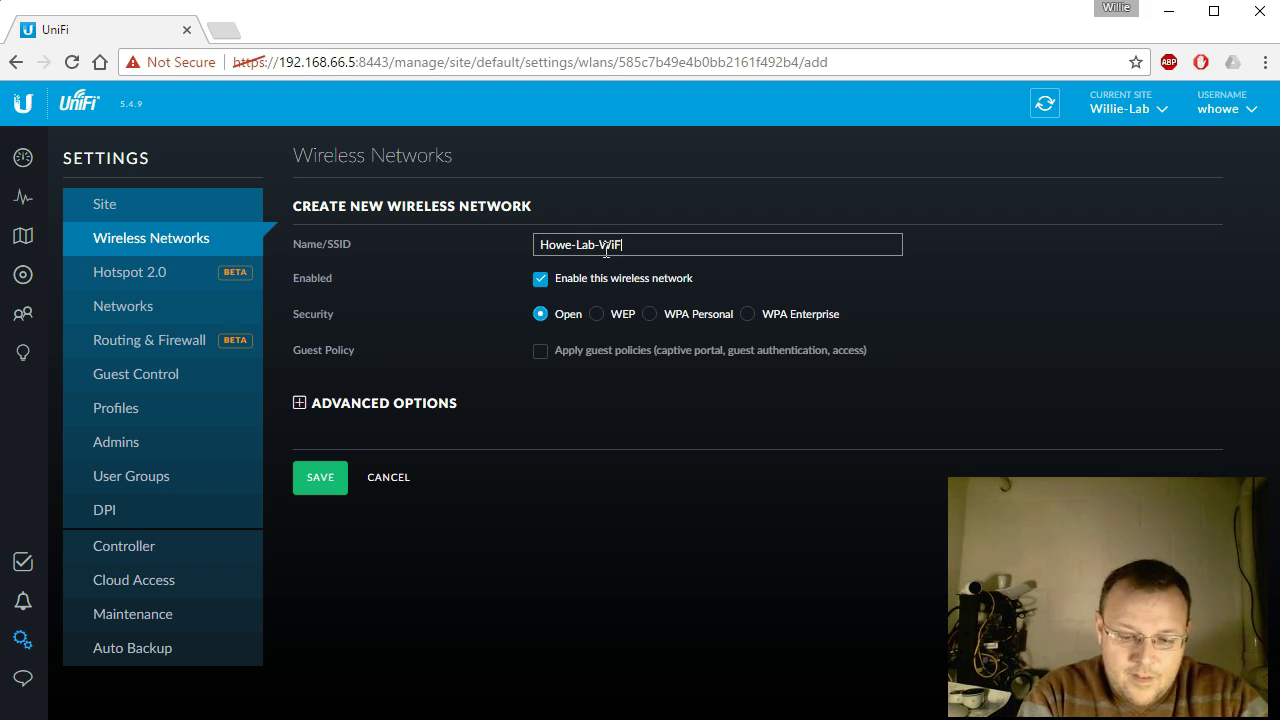
text(-1MB)
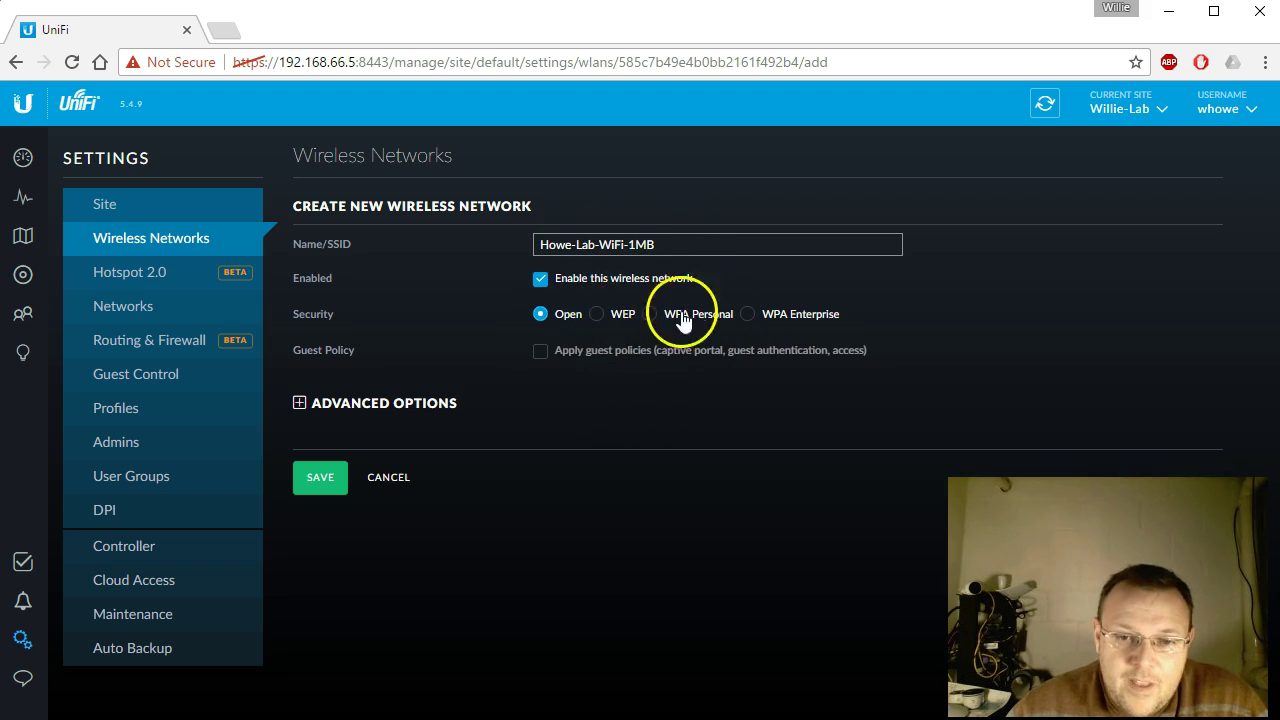
click(649, 314)
click(657, 354)
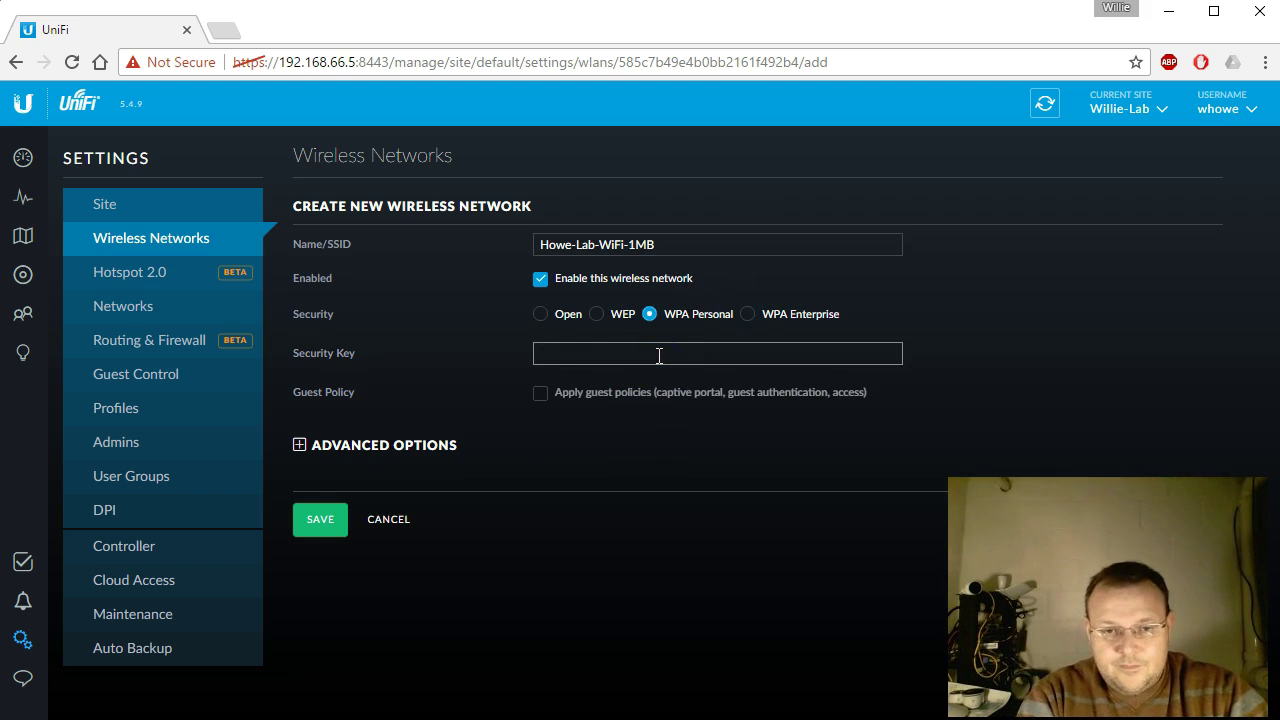
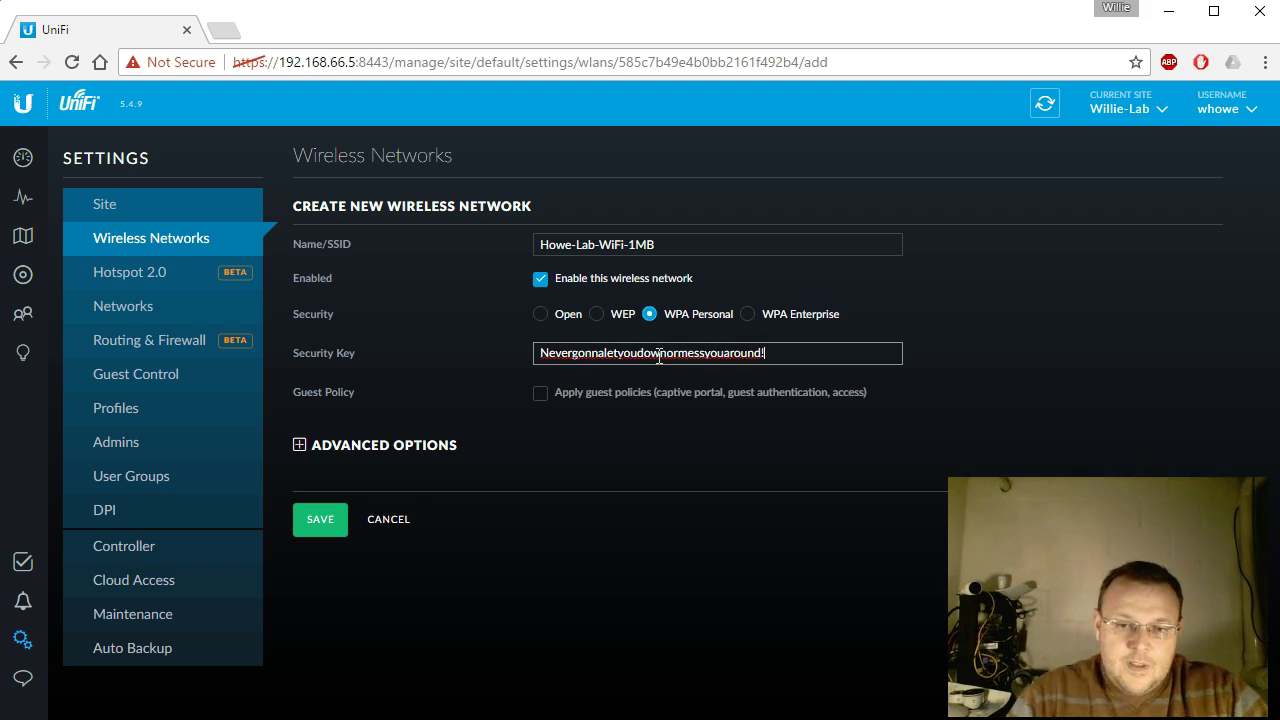
Step: Set the network's user group to 1024 under Advanced Options and save it
click(308, 450)
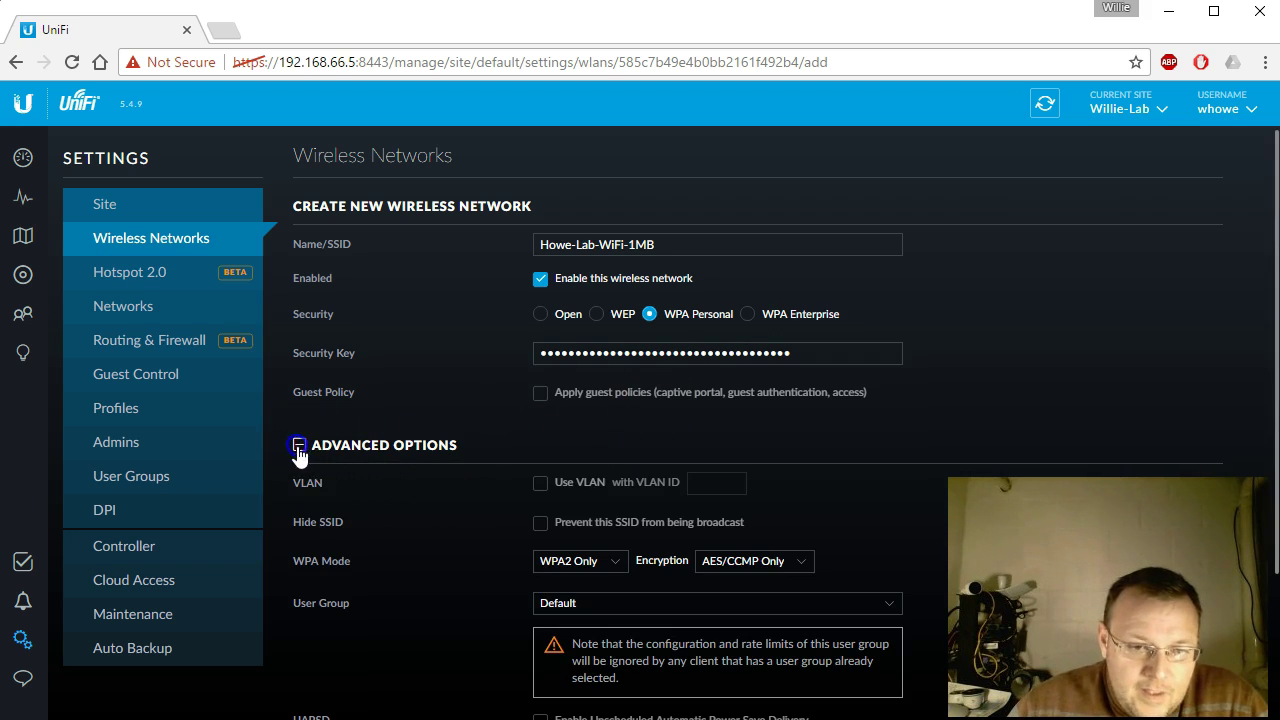
scroll(480, 470, down, 3)
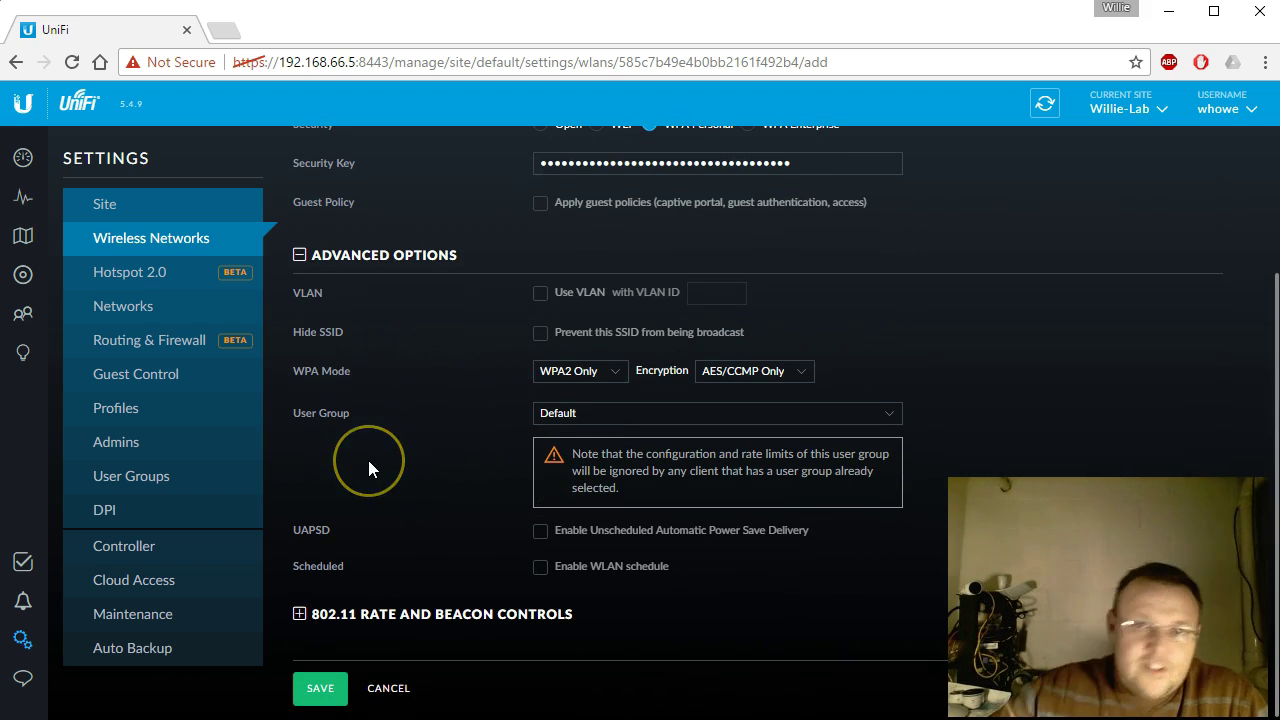
click(614, 418)
scroll(461, 442, up, 3)
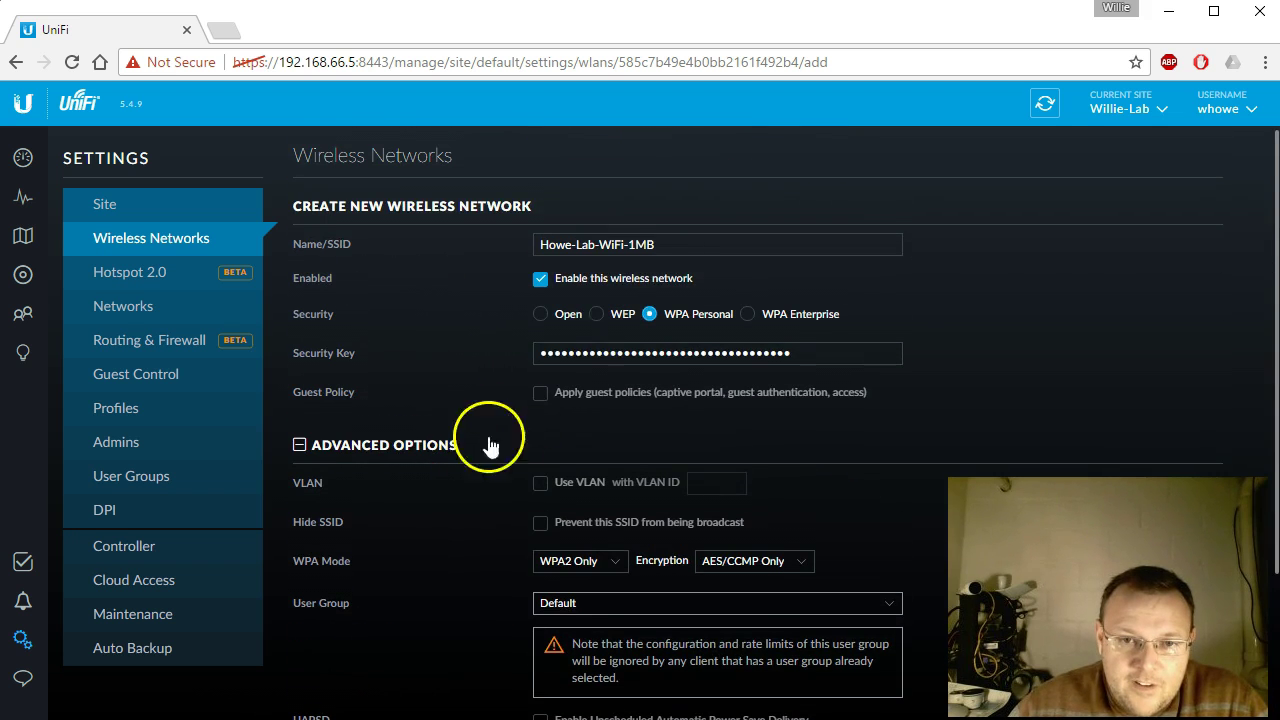
scroll(560, 400, down, 3)
click(590, 413)
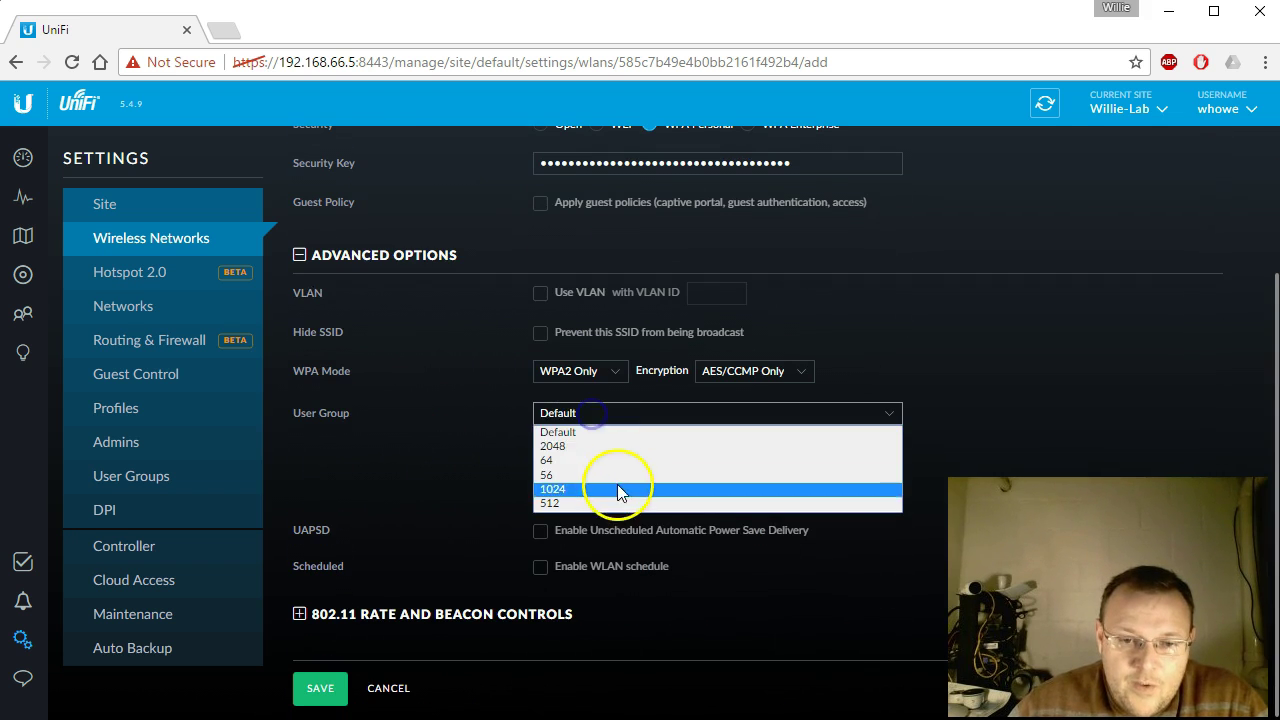
click(612, 490)
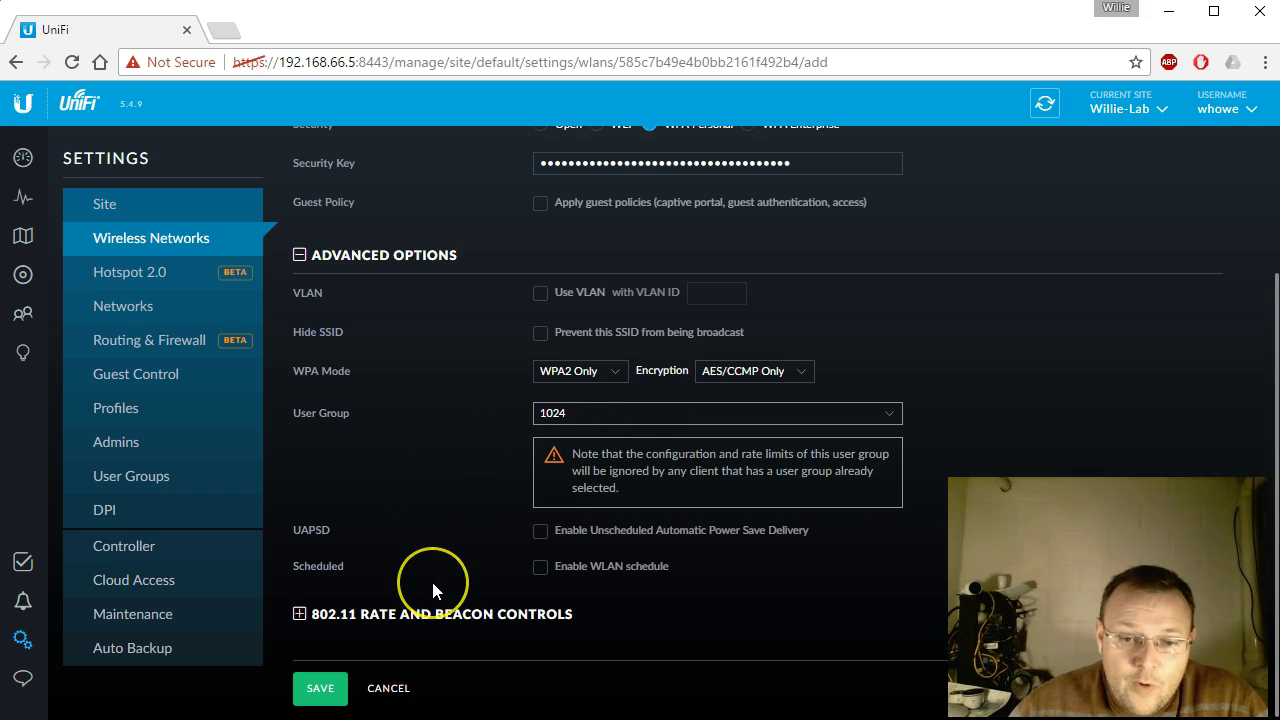
click(318, 688)
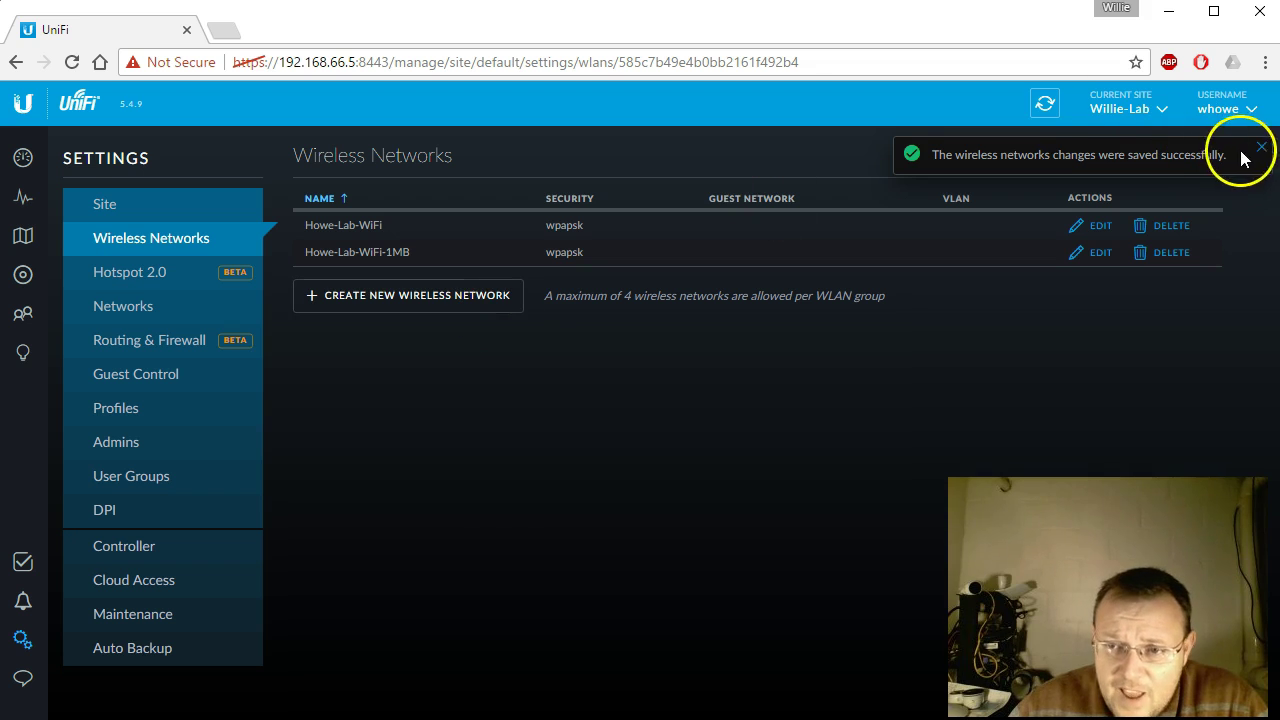
click(1262, 148)
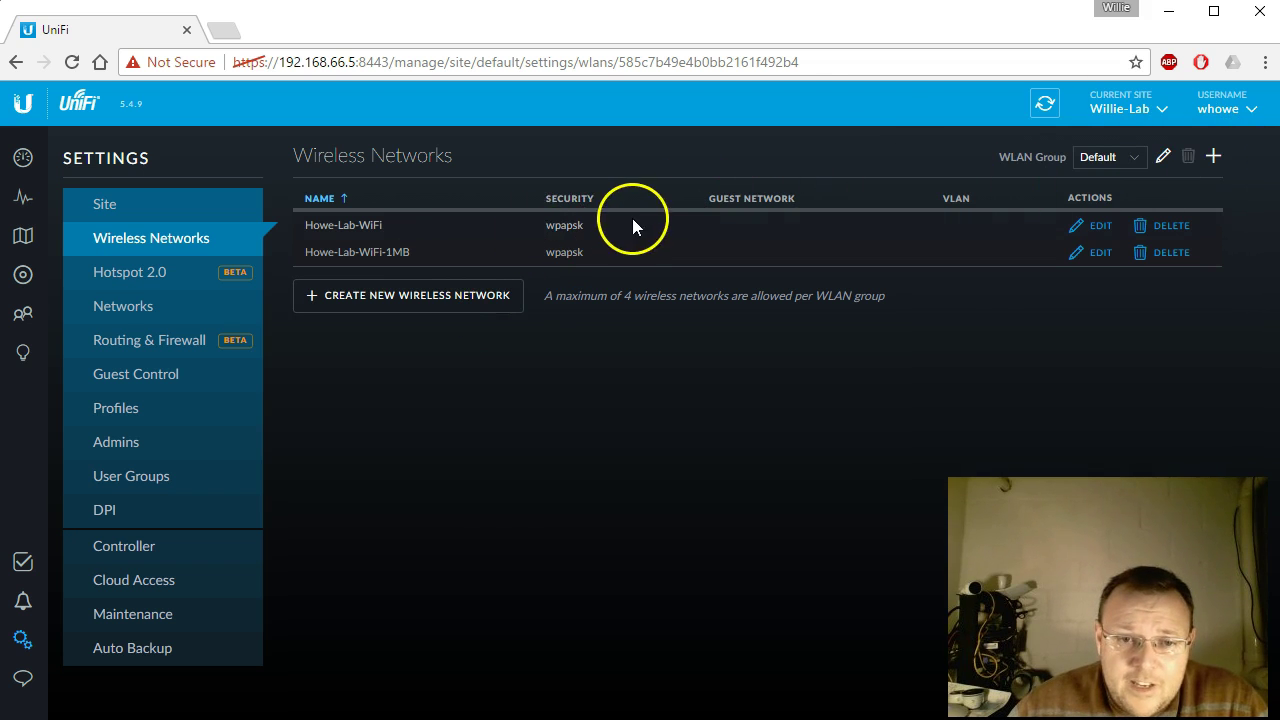
drag(412, 252, 296, 258)
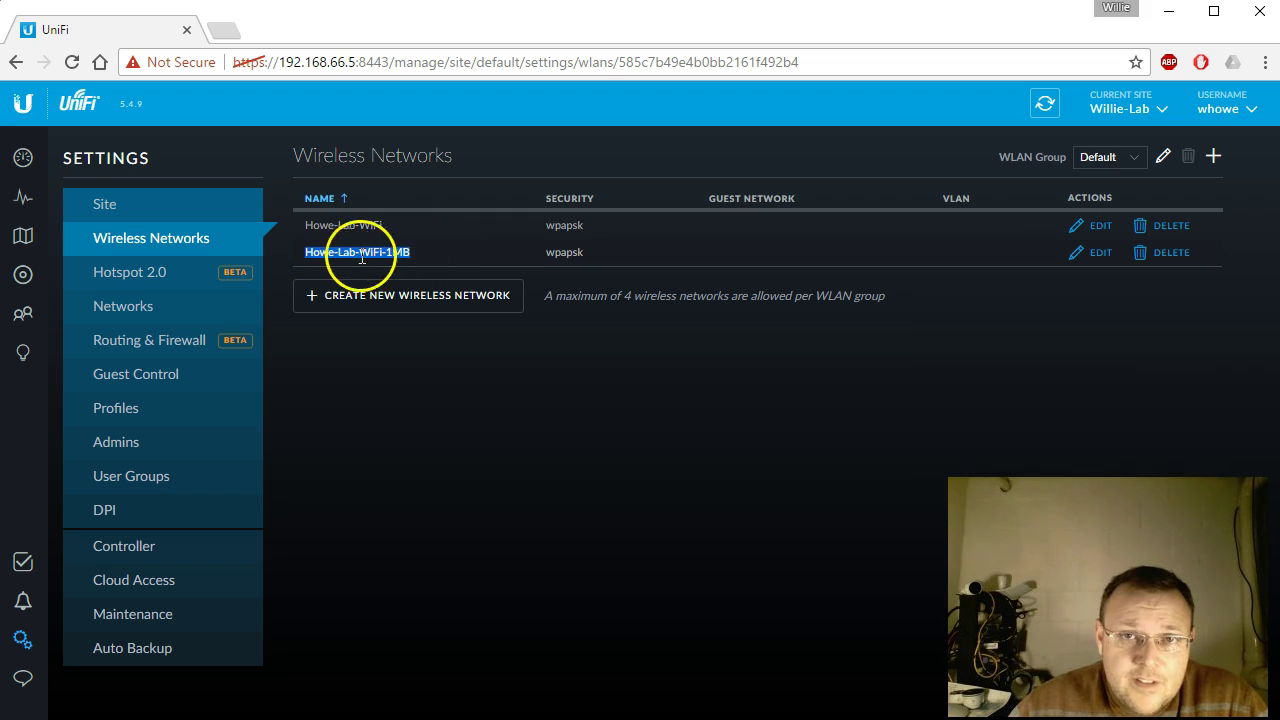